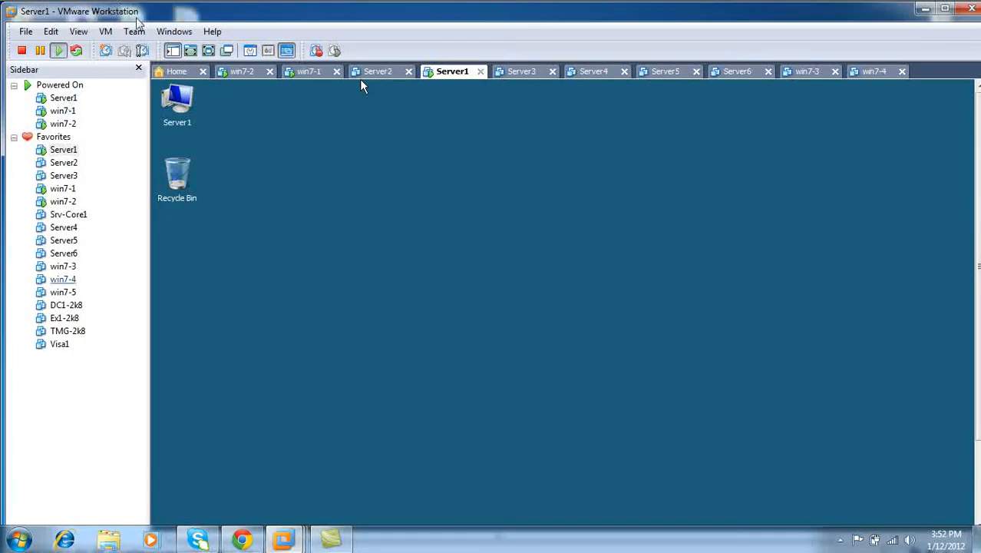
Step: Show Server1 full screen and launch Share and Storage Management from Administrative Tools
{"action": "key", "text": "ctrl+alt+Return"}
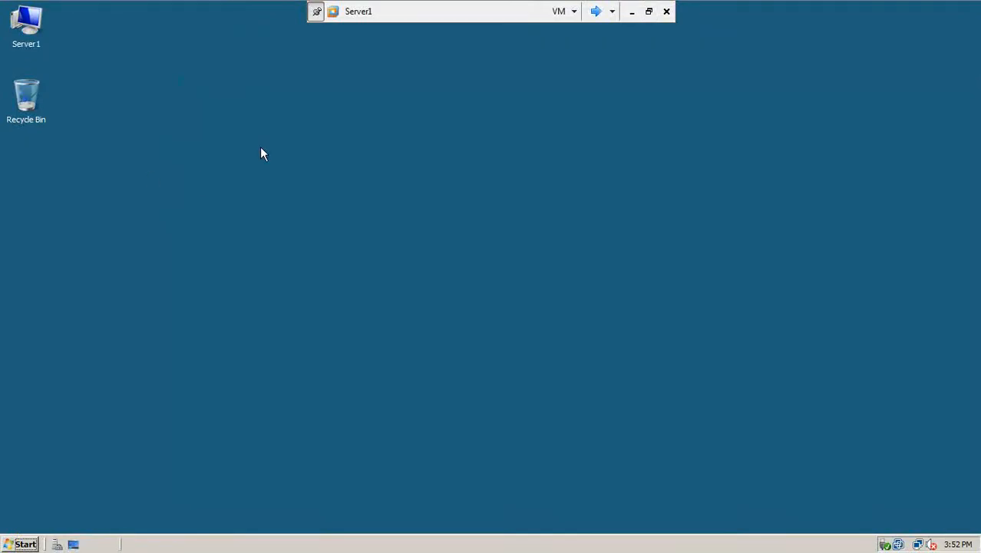
{"action": "right_click", "coordinate": [261, 148]}
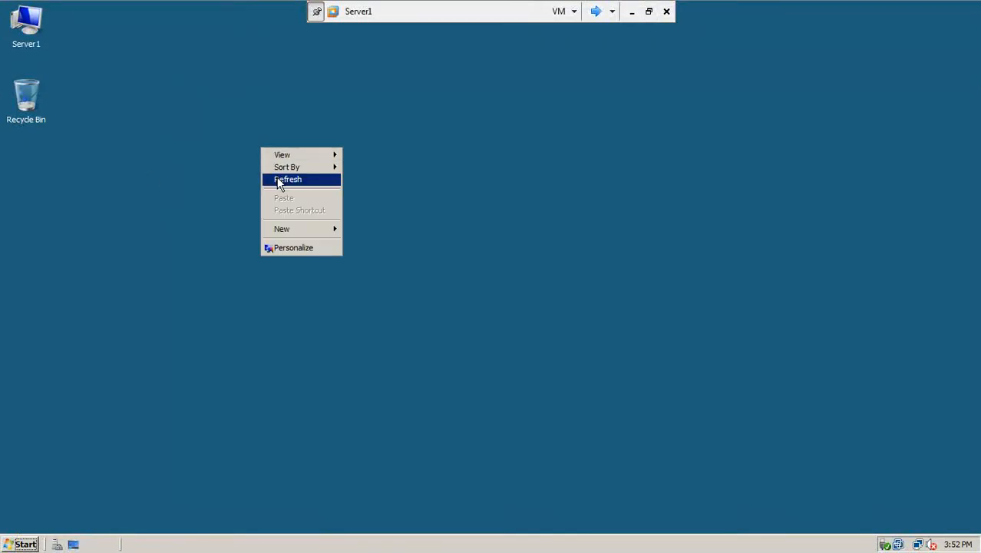
{"action": "left_click", "coordinate": [263, 181]}
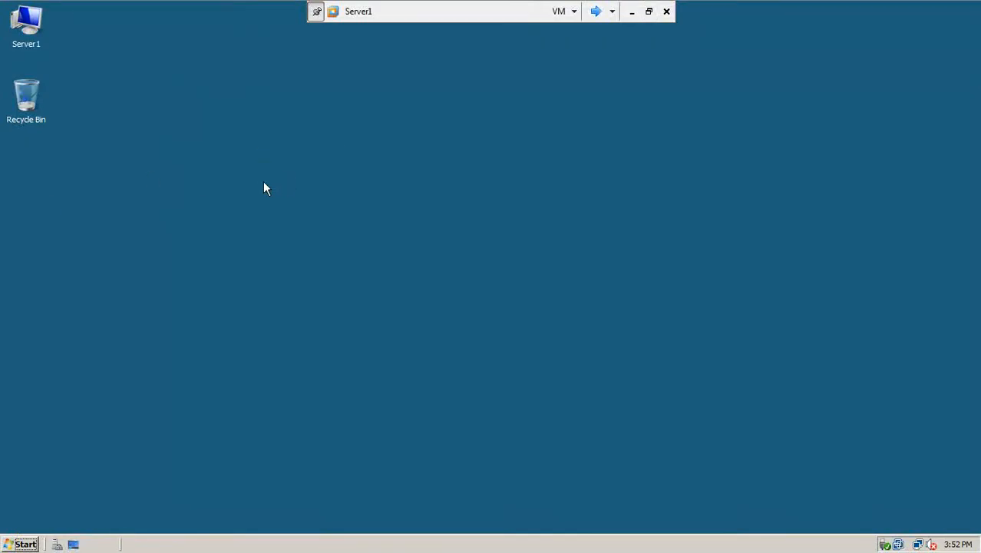
{"action": "left_click", "coordinate": [19, 543]}
{"action": "mouse_move", "coordinate": [216, 366]}
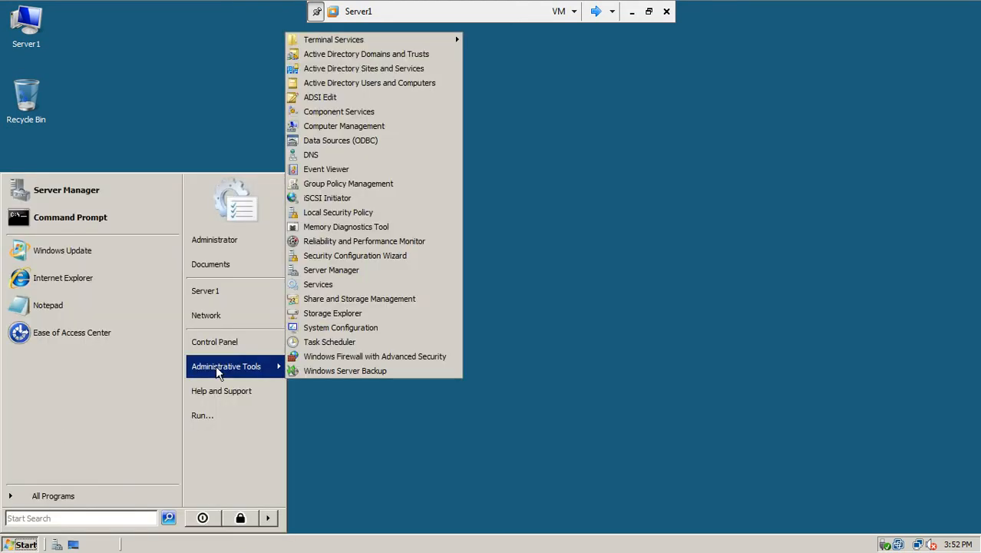
{"action": "left_click", "coordinate": [363, 299]}
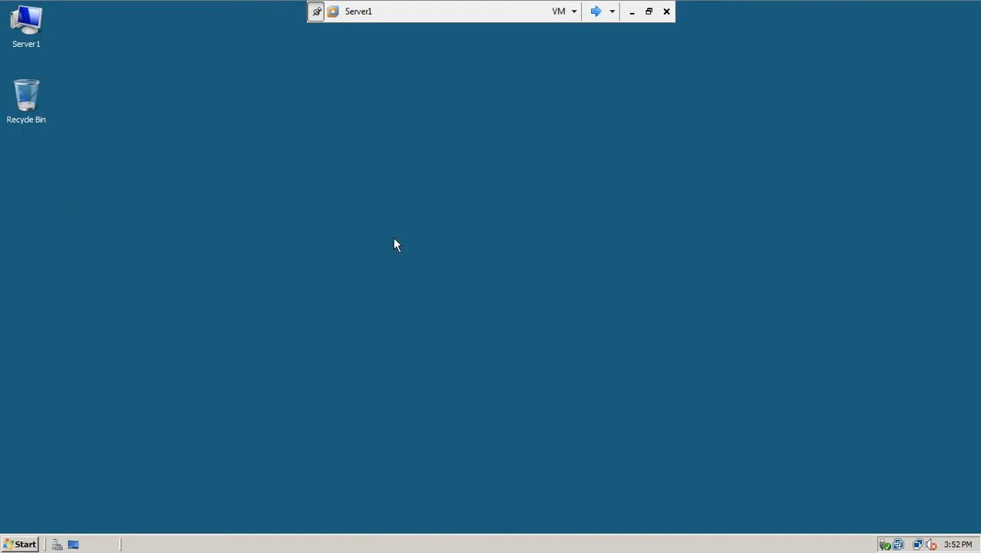
Step: Start Provision Share on the local Share and Storage Management node, then switch to win7-2
{"action": "right_click", "coordinate": [494, 240]}
{"action": "left_click", "coordinate": [512, 268]}
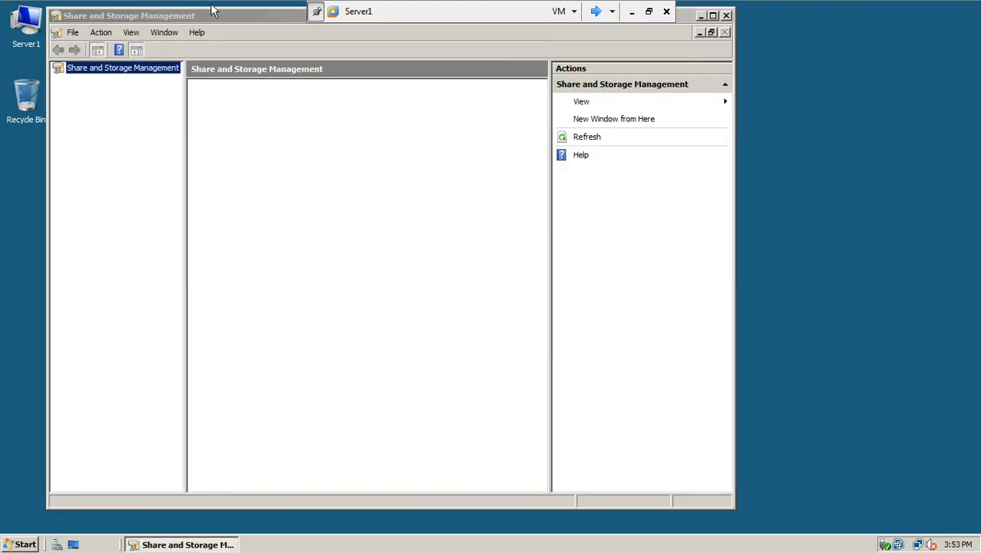
{"action": "left_click_drag", "start_coordinate": [220, 17], "coordinate": [320, 91]}
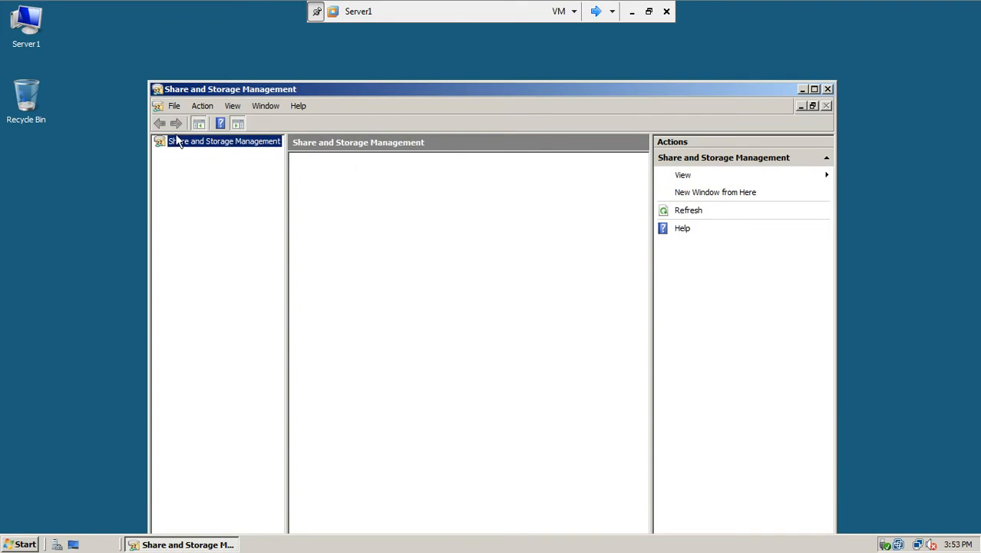
{"action": "right_click", "coordinate": [198, 146]}
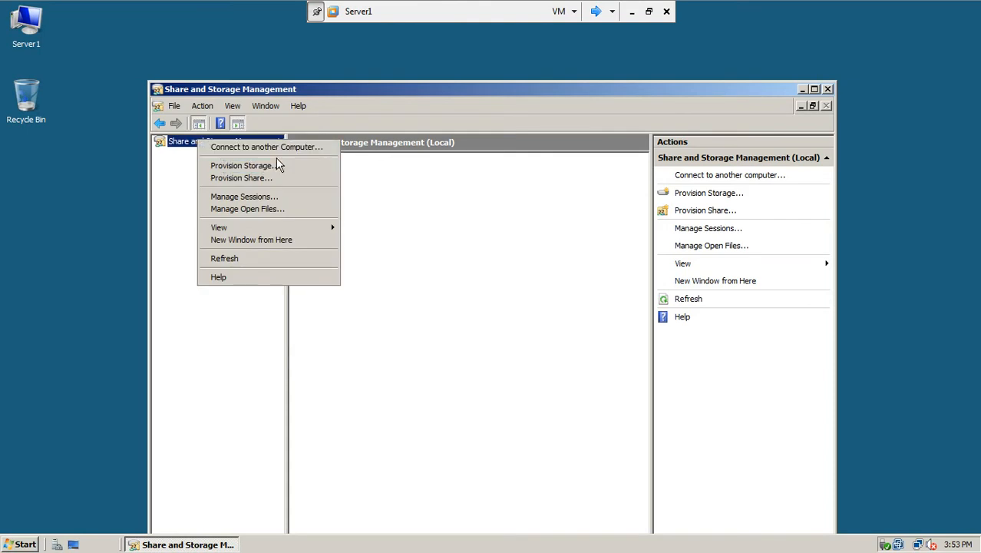
{"action": "left_click", "coordinate": [257, 178]}
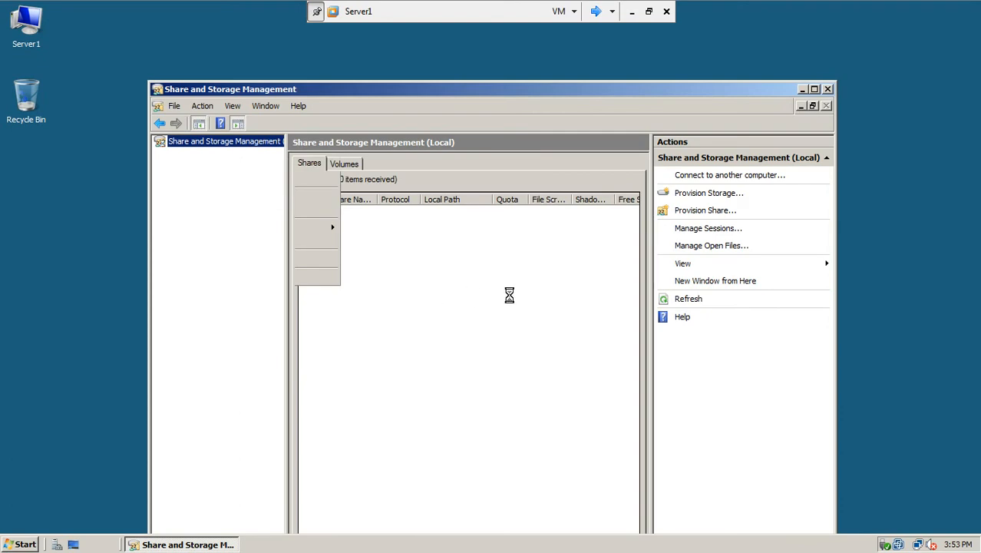
{"action": "left_click", "coordinate": [595, 11]}
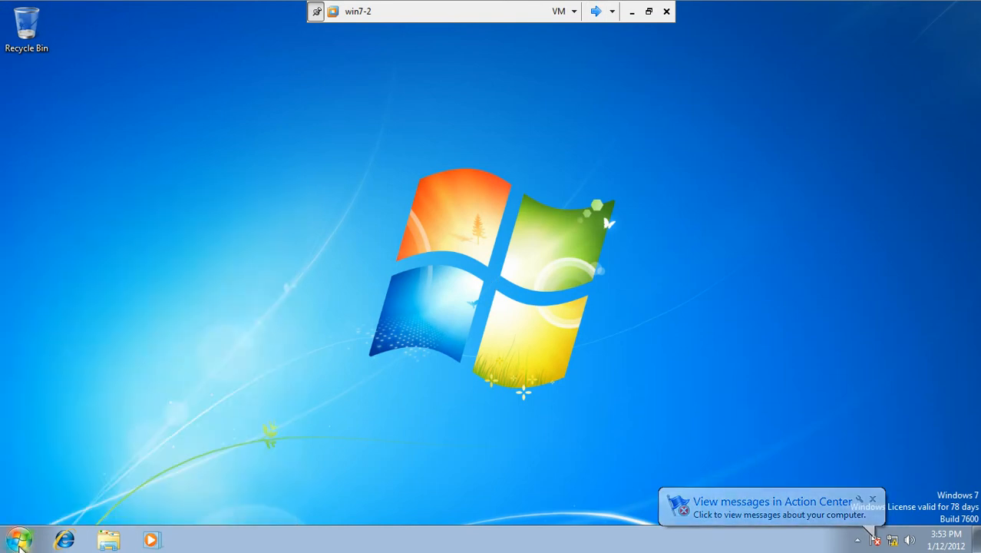
Step: Shut down the win7-2 client from its Start menu and return to Server1
{"action": "left_click", "coordinate": [11, 543]}
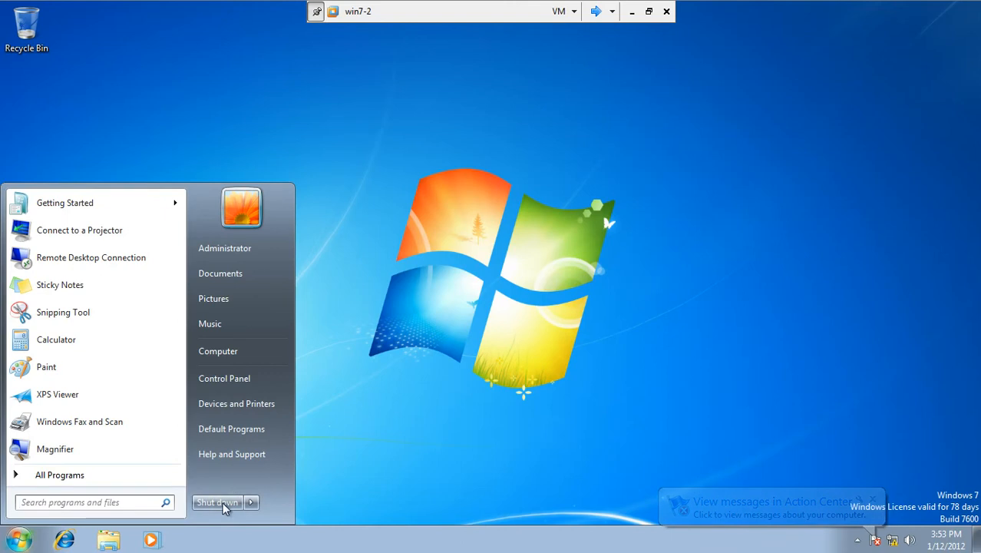
{"action": "left_click", "coordinate": [646, 10]}
{"action": "left_click", "coordinate": [210, 52]}
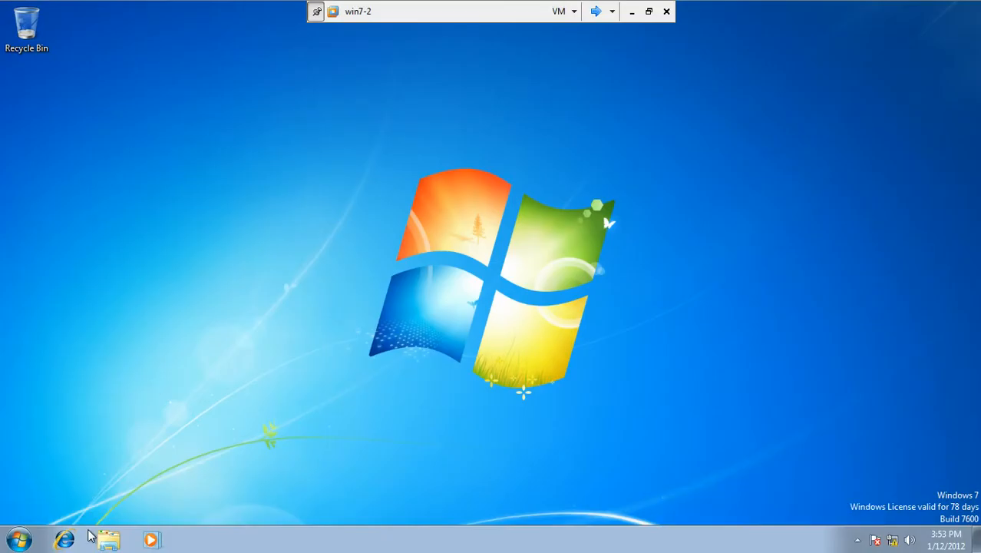
{"action": "left_click", "coordinate": [23, 541]}
{"action": "left_click", "coordinate": [215, 503]}
{"action": "left_click", "coordinate": [596, 11]}
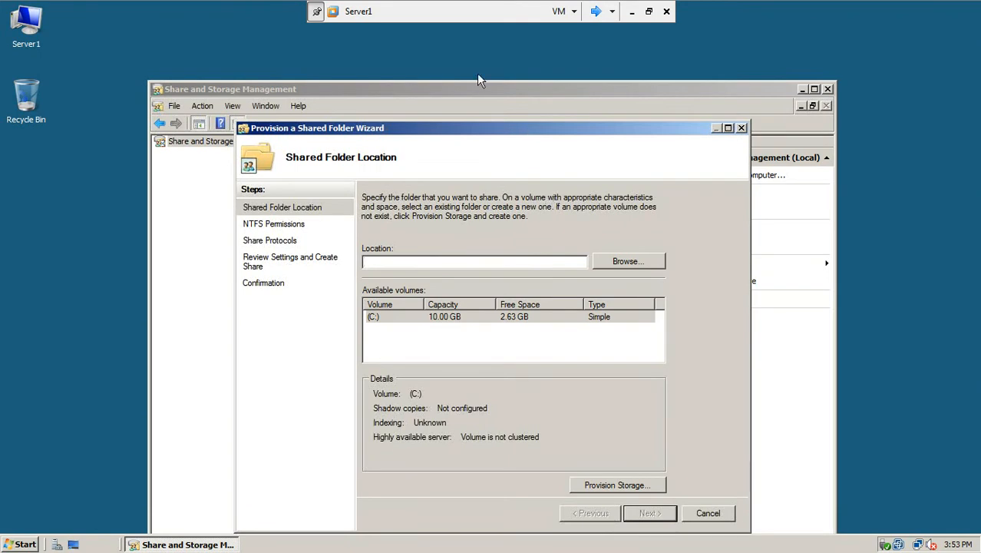
Step: Create folder mapdriveA on c$ as the share location and continue to NTFS Permissions
{"action": "left_click", "coordinate": [620, 261]}
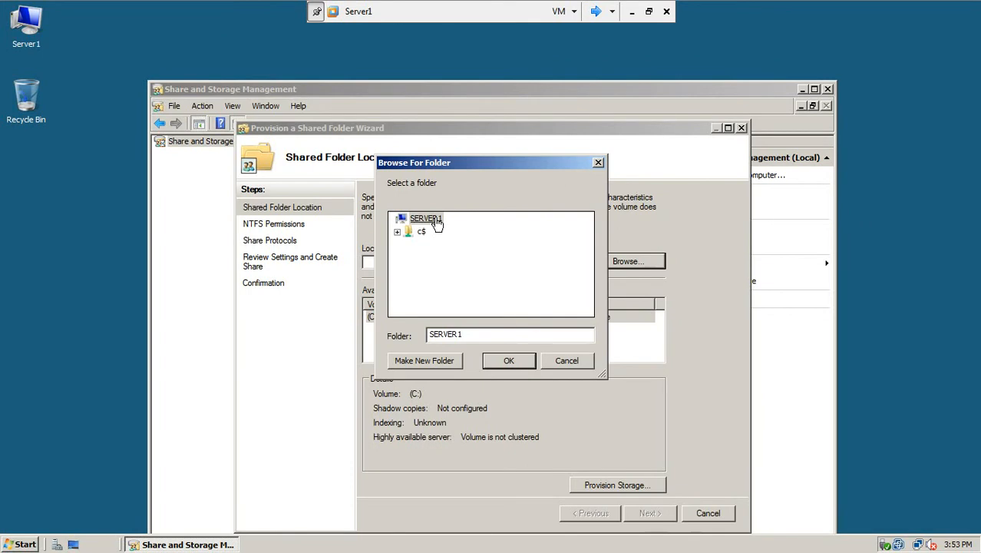
{"action": "left_click", "coordinate": [396, 232]}
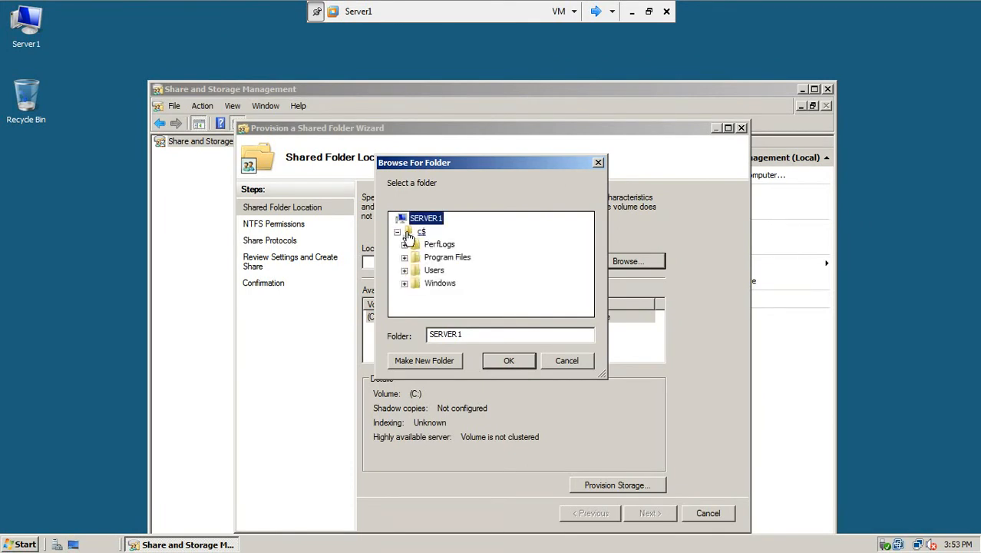
{"action": "left_click", "coordinate": [420, 232]}
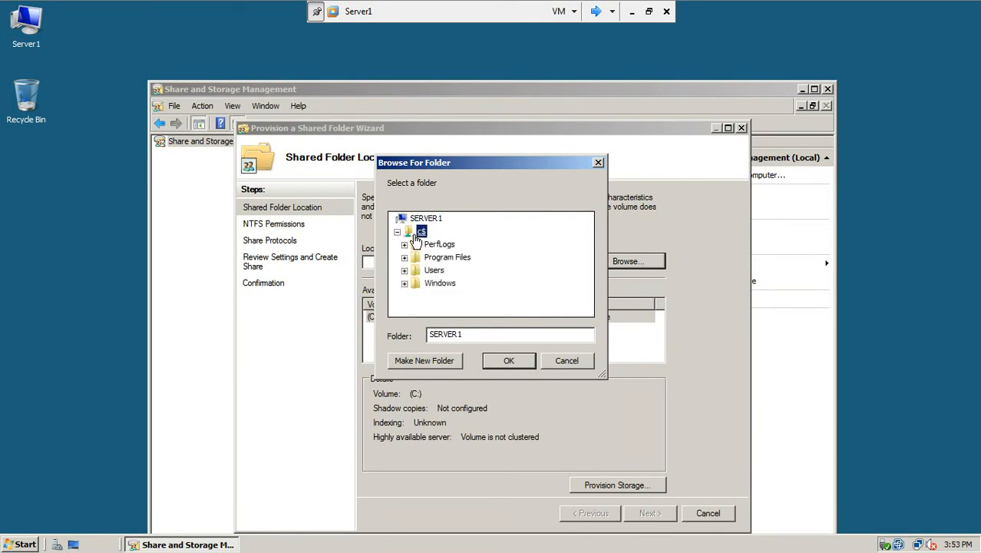
{"action": "left_click", "coordinate": [435, 360]}
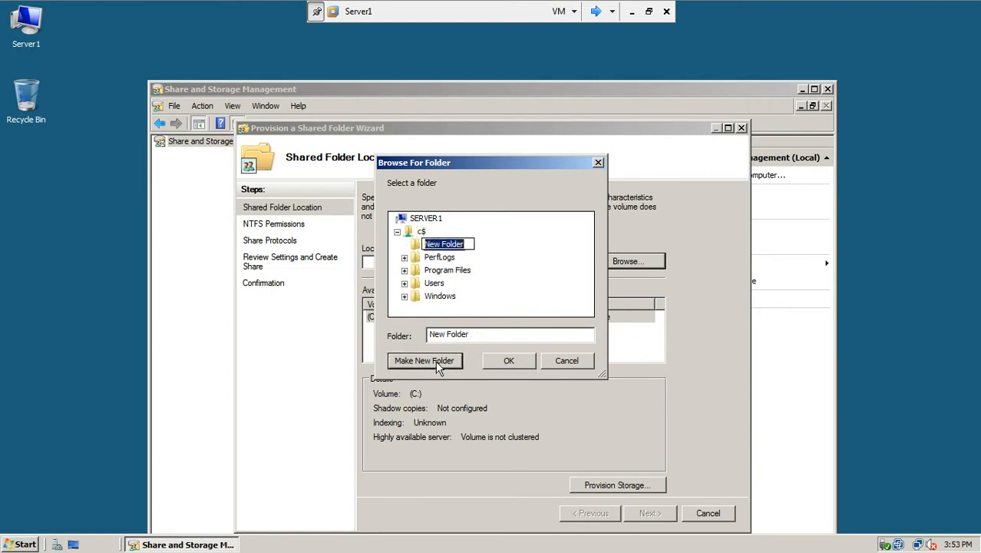
{"action": "type", "text": "mapdriveA"}
{"action": "key", "text": "Home"}
{"action": "key", "text": "Return"}
{"action": "left_click", "coordinate": [497, 364]}
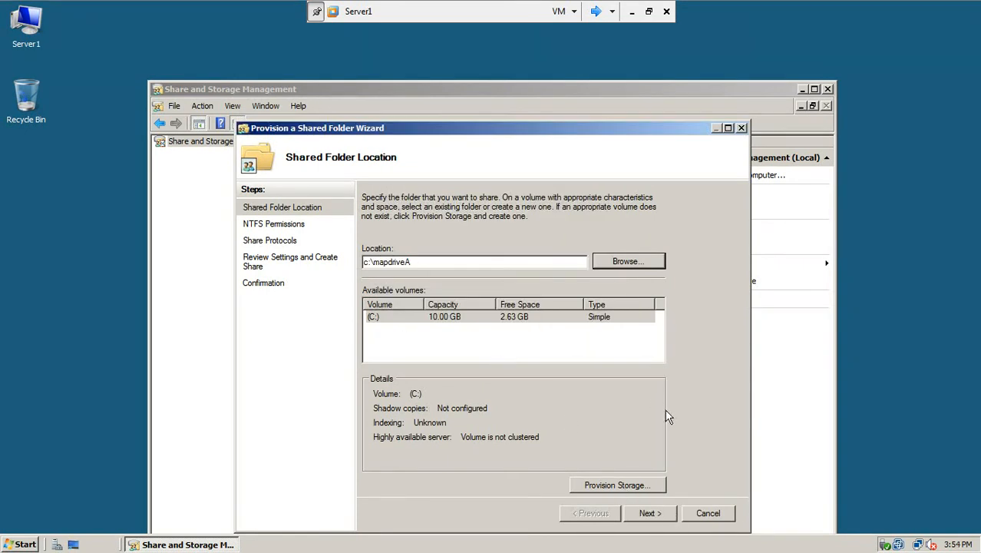
{"action": "left_click", "coordinate": [651, 516]}
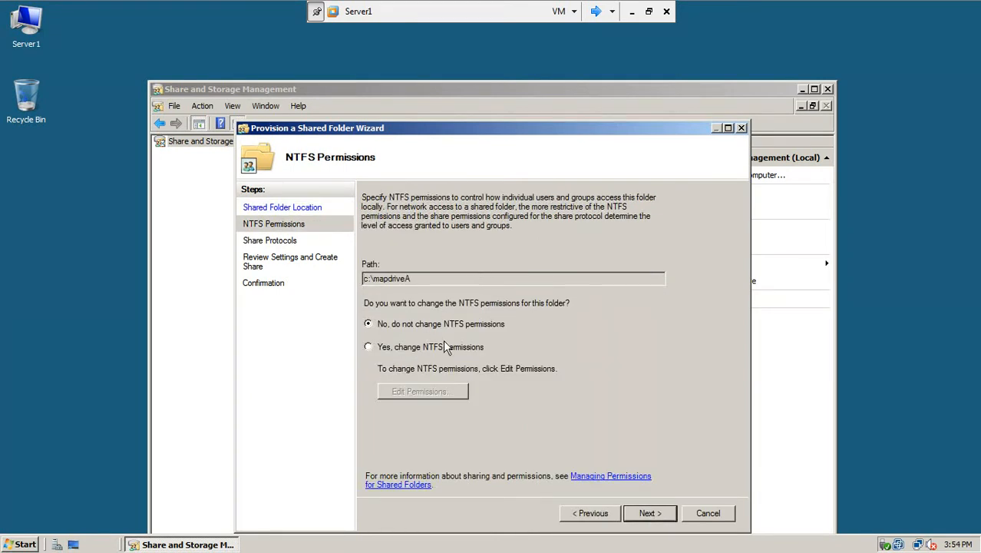
Step: Keep the default NTFS permissions, protocol and advanced SMB settings
{"action": "left_click", "coordinate": [661, 514]}
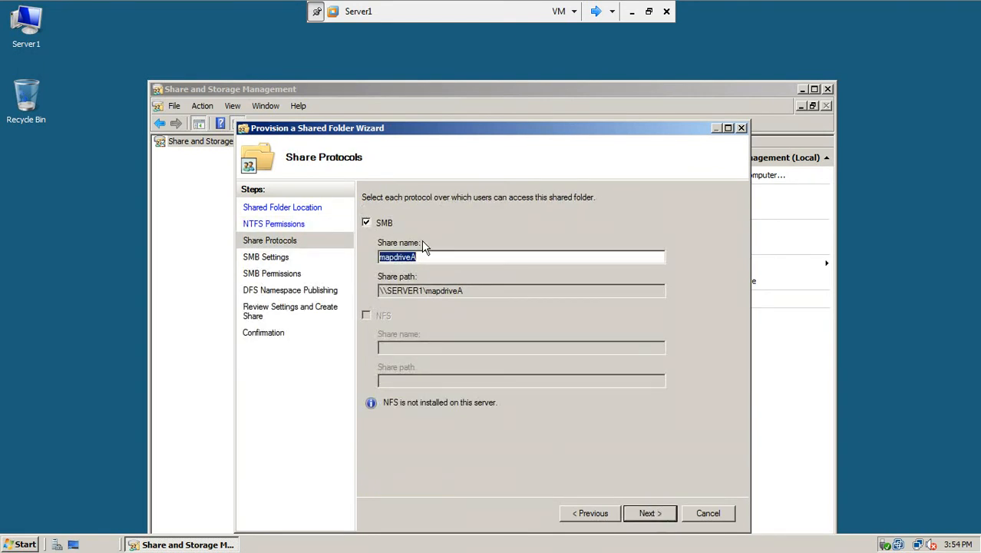
{"action": "left_click_drag", "start_coordinate": [428, 129], "coordinate": [380, 101]}
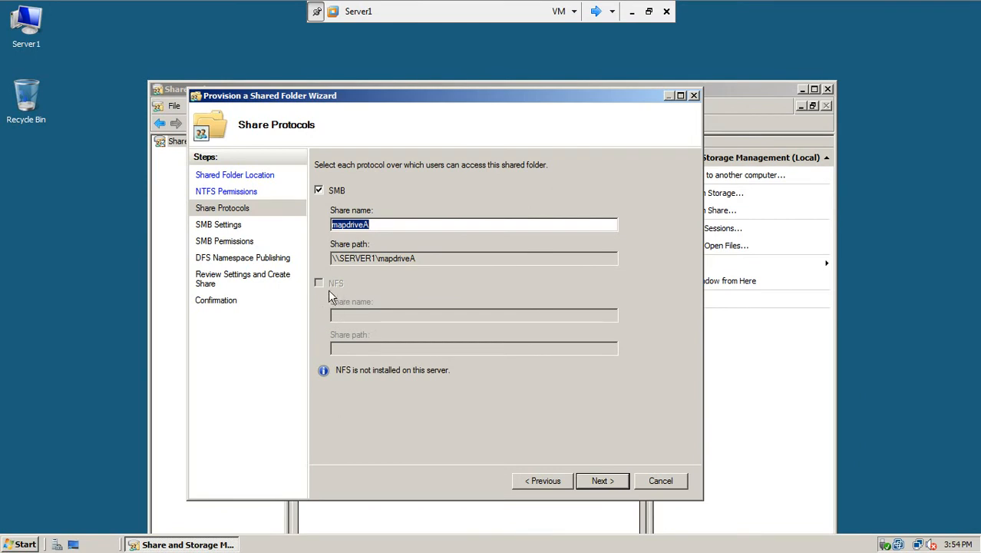
{"action": "left_click", "coordinate": [606, 483]}
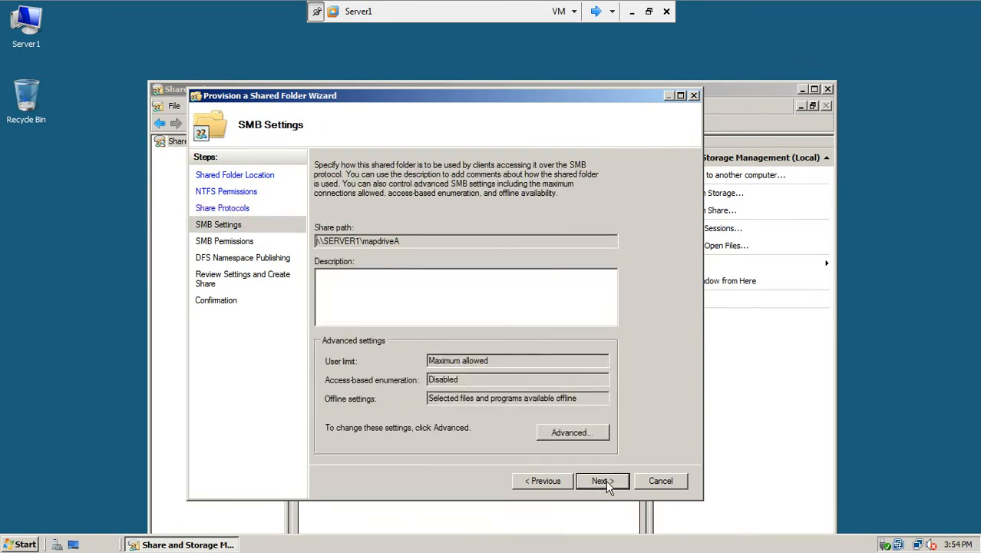
{"action": "left_click", "coordinate": [570, 432]}
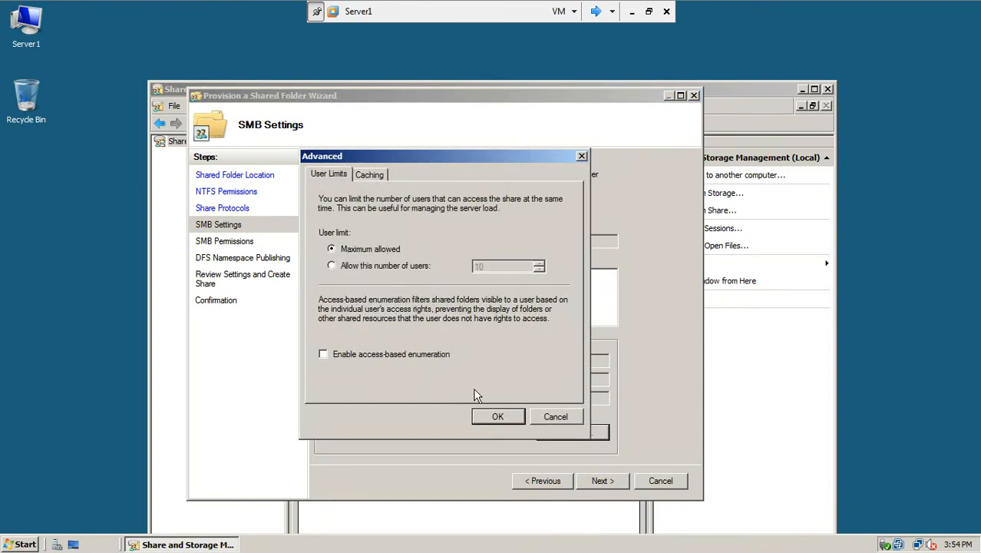
{"action": "left_click", "coordinate": [509, 417]}
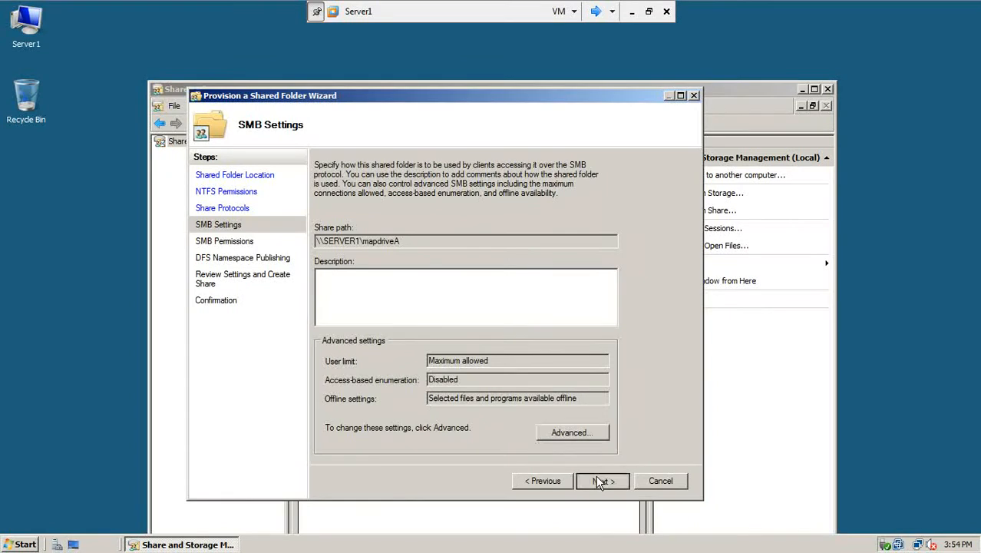
{"action": "left_click", "coordinate": [600, 481]}
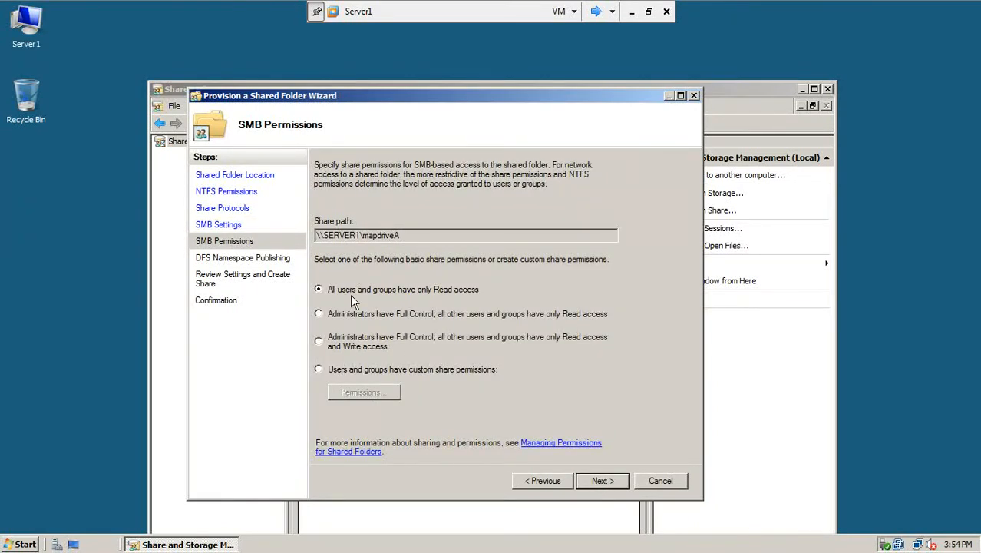
Step: Grant Everyone full control share permissions on mapdriveA, skip DFS publishing, and create the share
{"action": "left_click", "coordinate": [321, 369]}
{"action": "left_click", "coordinate": [338, 388]}
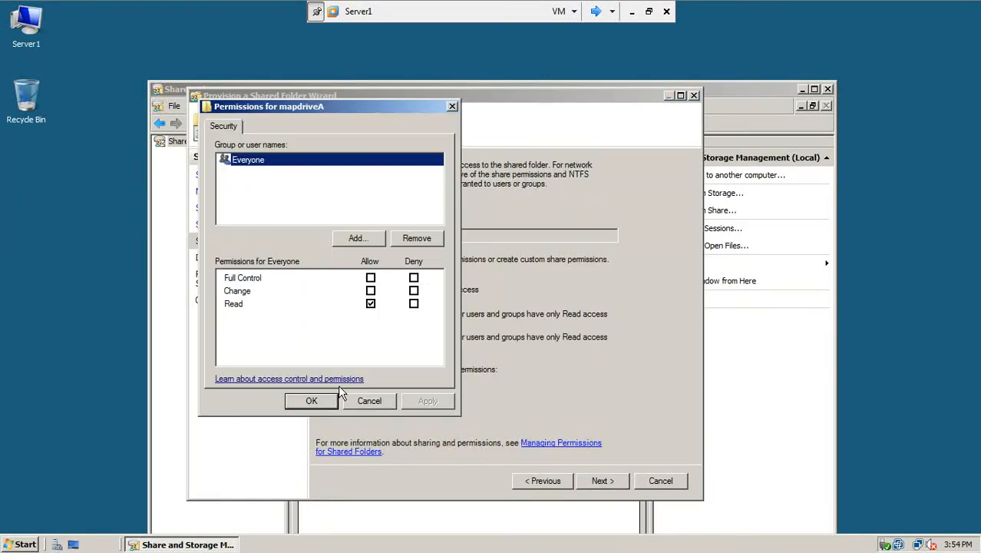
{"action": "left_click", "coordinate": [371, 278]}
{"action": "left_click", "coordinate": [427, 400]}
{"action": "left_click", "coordinate": [313, 400]}
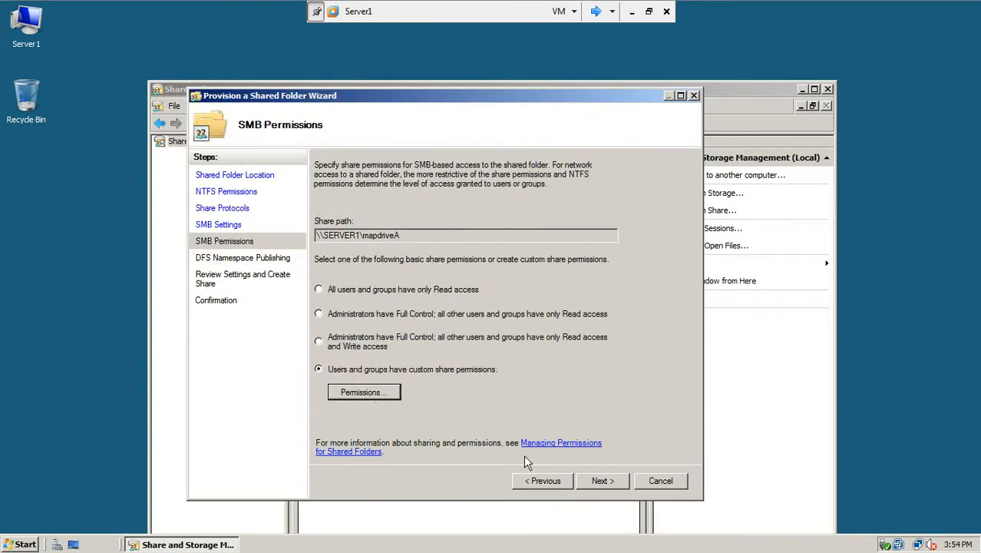
{"action": "left_click", "coordinate": [603, 481]}
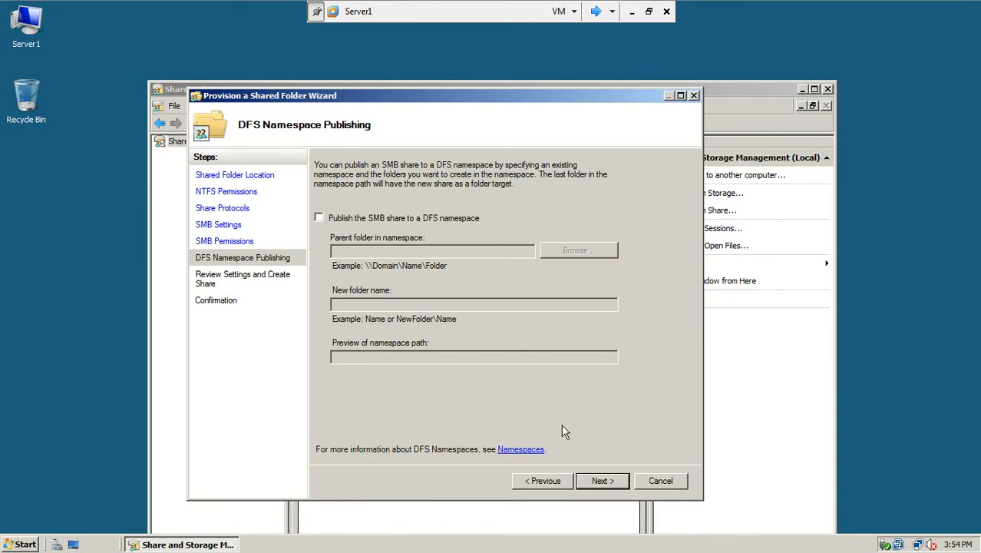
{"action": "left_click", "coordinate": [597, 482]}
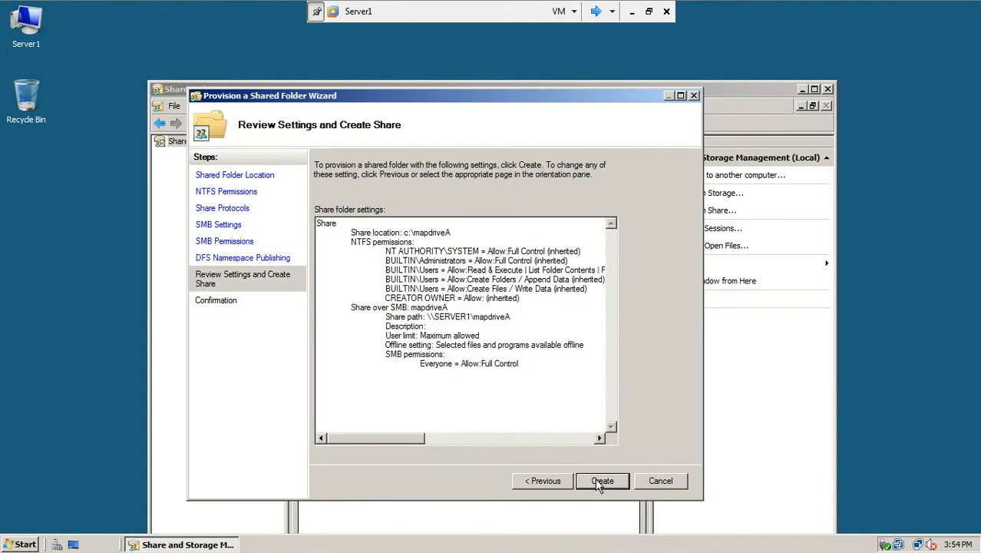
{"action": "left_click", "coordinate": [596, 485]}
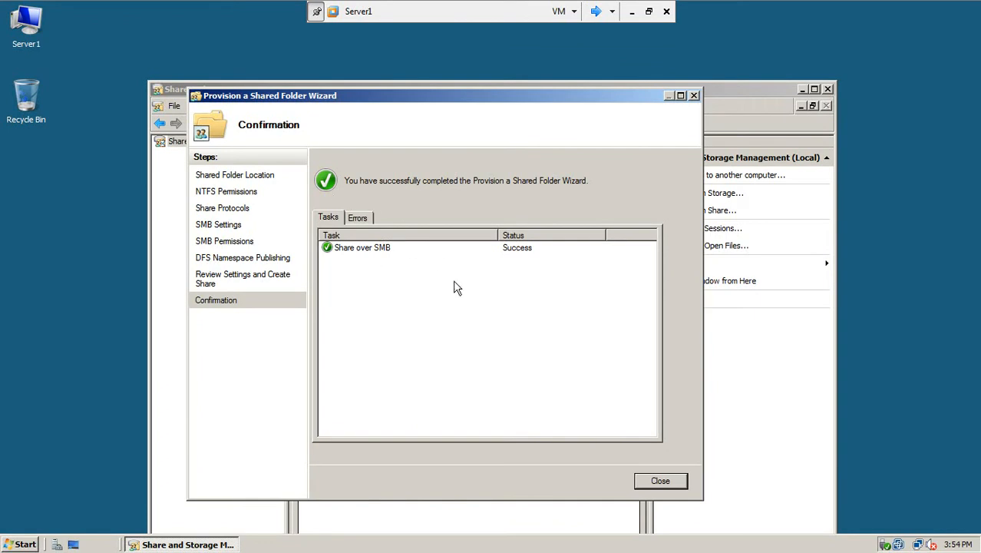
Step: Close the wizard and confirm the mapdriveA folder exists on the C: drive
{"action": "left_click", "coordinate": [661, 482]}
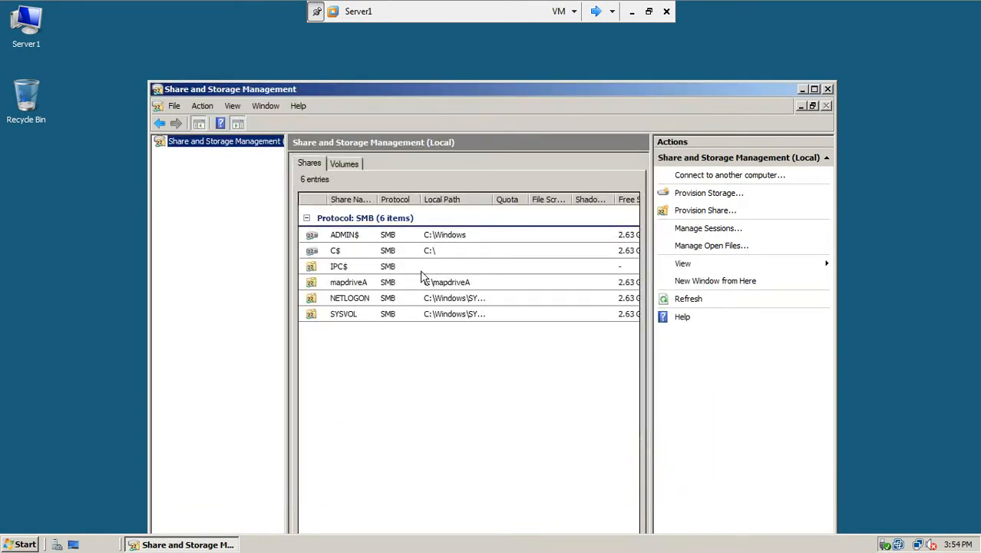
{"action": "left_click", "coordinate": [350, 282]}
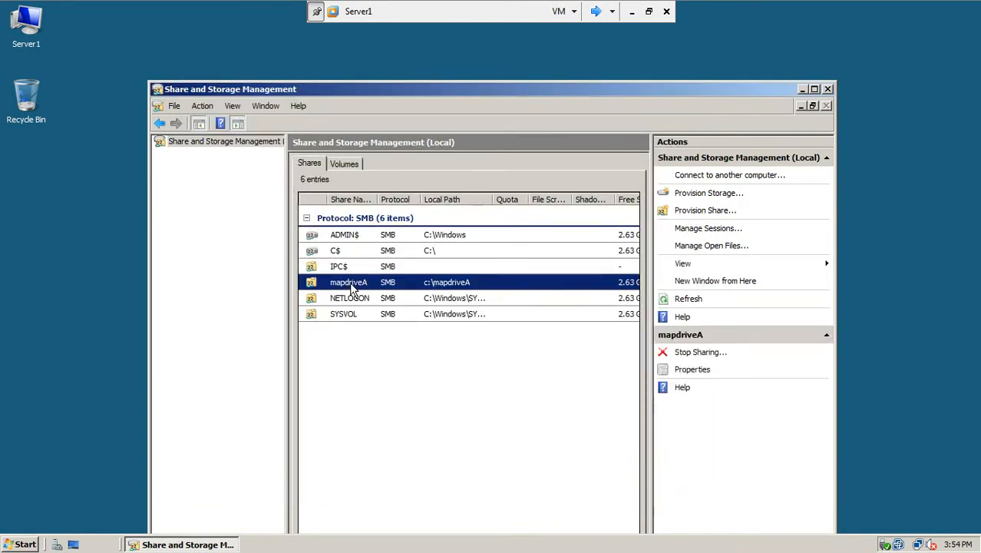
{"action": "double_click", "coordinate": [30, 31]}
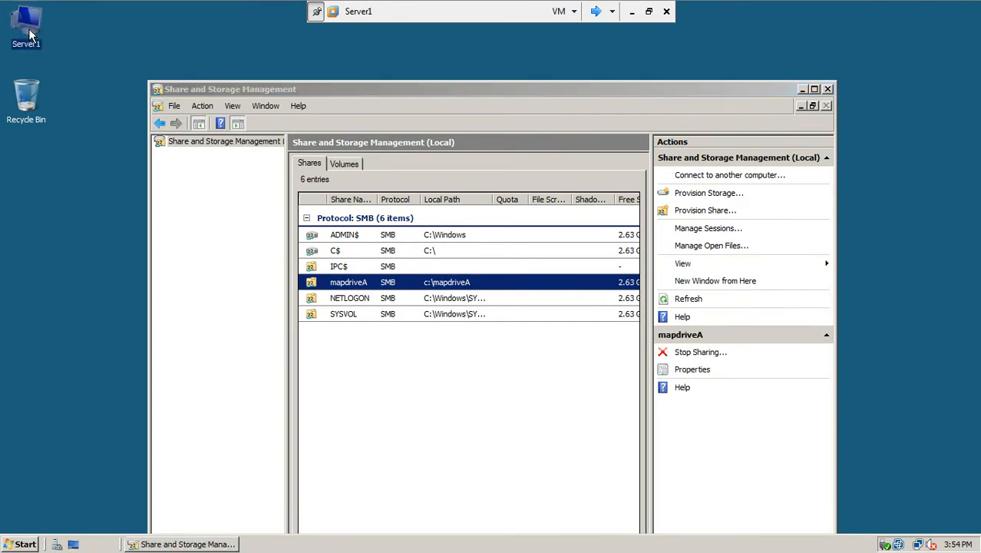
{"action": "double_click", "coordinate": [185, 143]}
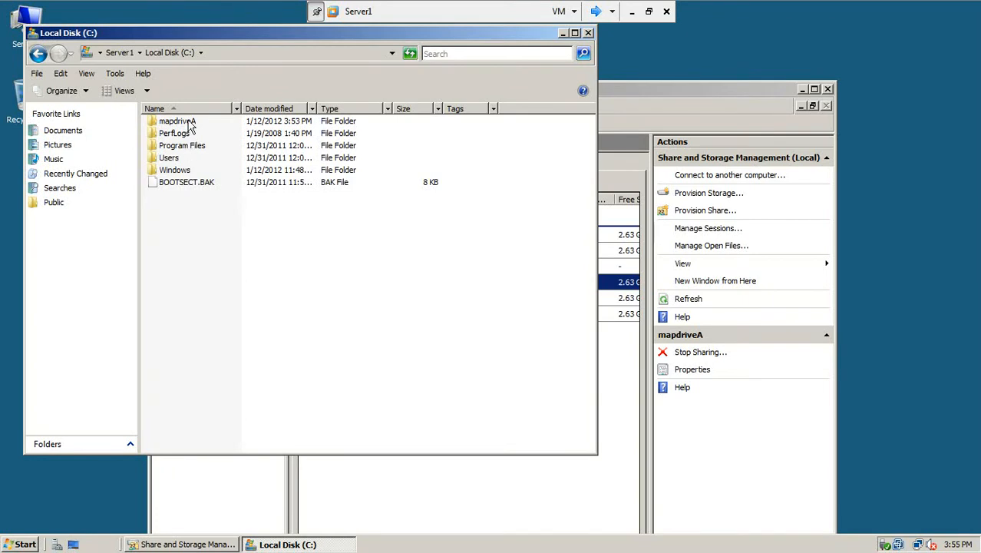
{"action": "right_click", "coordinate": [180, 252]}
{"action": "left_click", "coordinate": [207, 310]}
{"action": "left_click", "coordinate": [588, 33]}
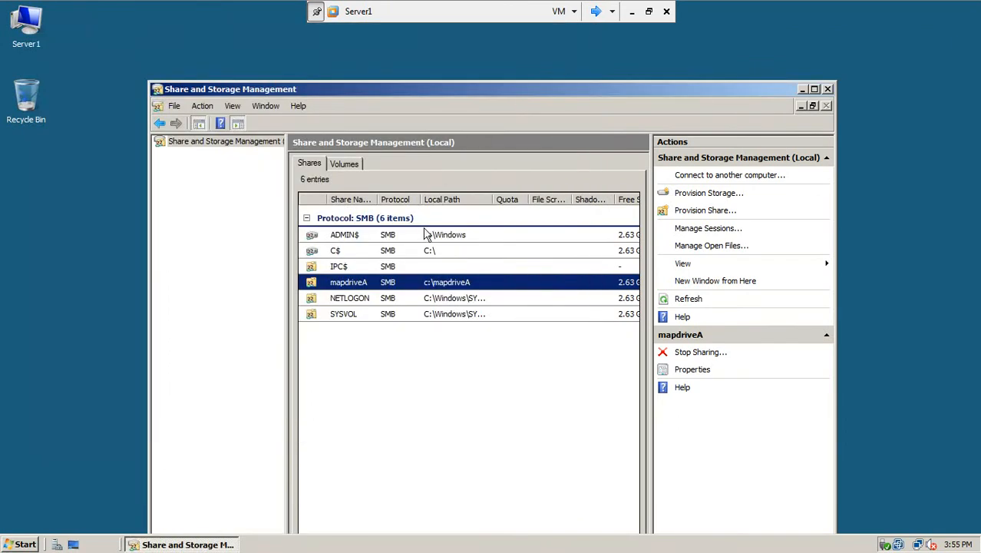
Step: Open mapdriveA's properties and select its share path \\SERVER1\mapdriveA
{"action": "double_click", "coordinate": [364, 288]}
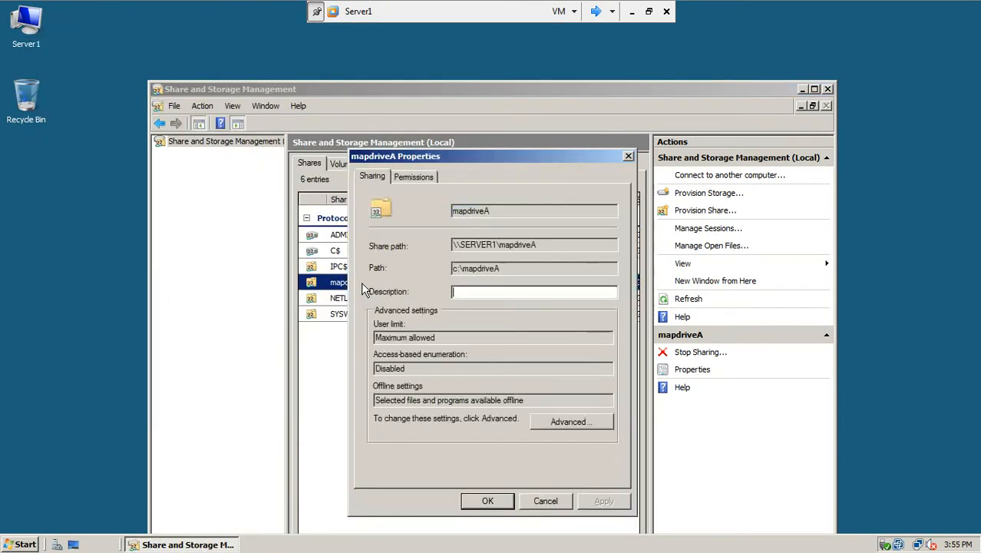
{"action": "left_click_drag", "start_coordinate": [546, 244], "coordinate": [444, 255]}
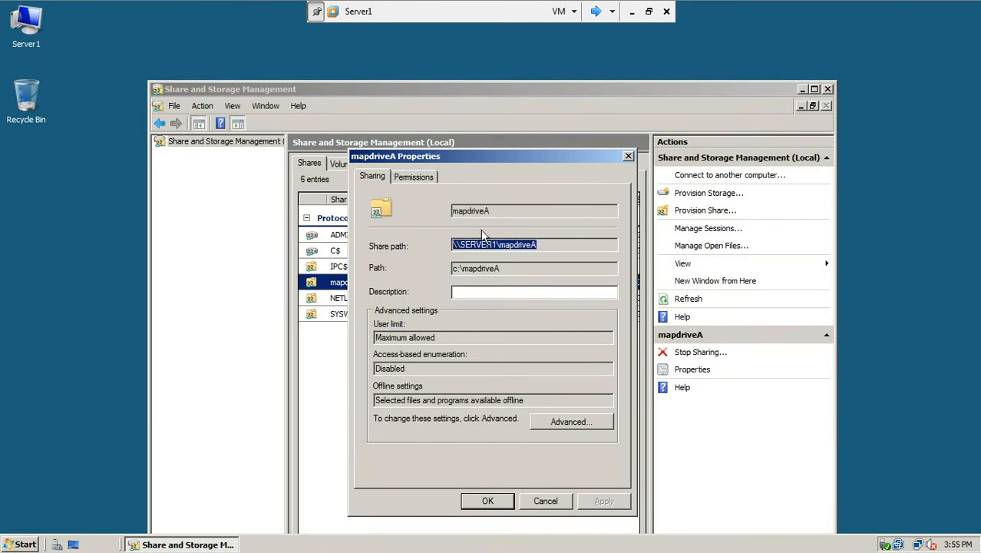
{"action": "left_click", "coordinate": [21, 545]}
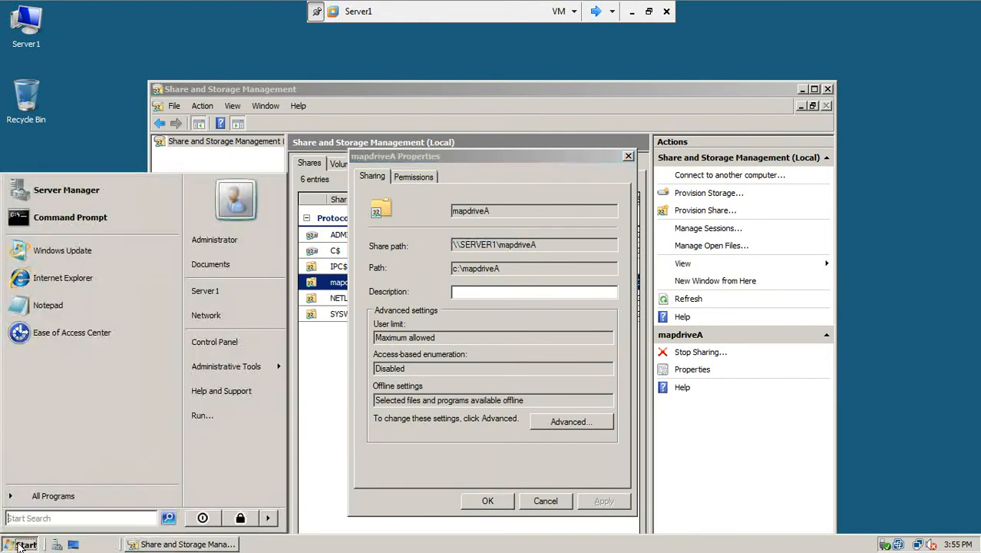
{"action": "mouse_move", "coordinate": [224, 372]}
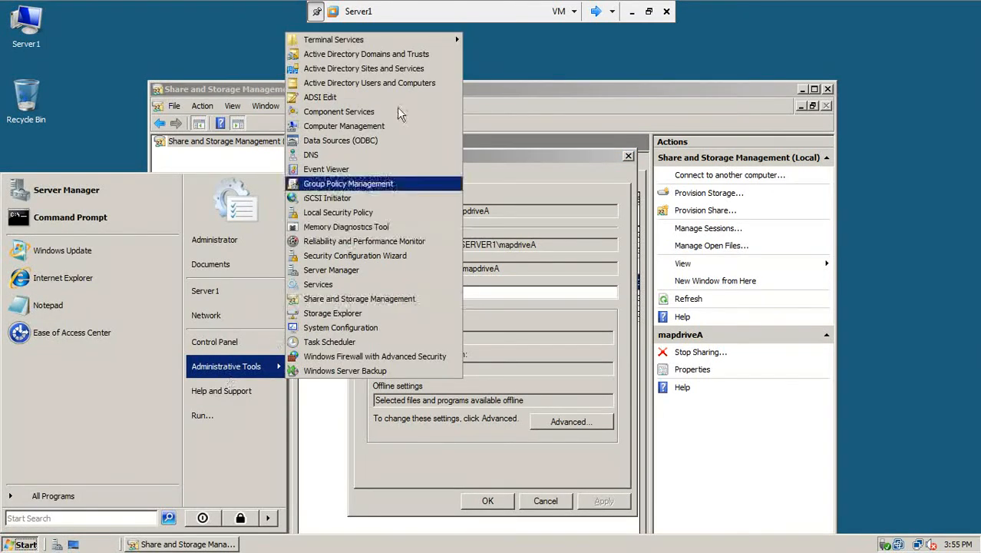
{"action": "left_click", "coordinate": [409, 82]}
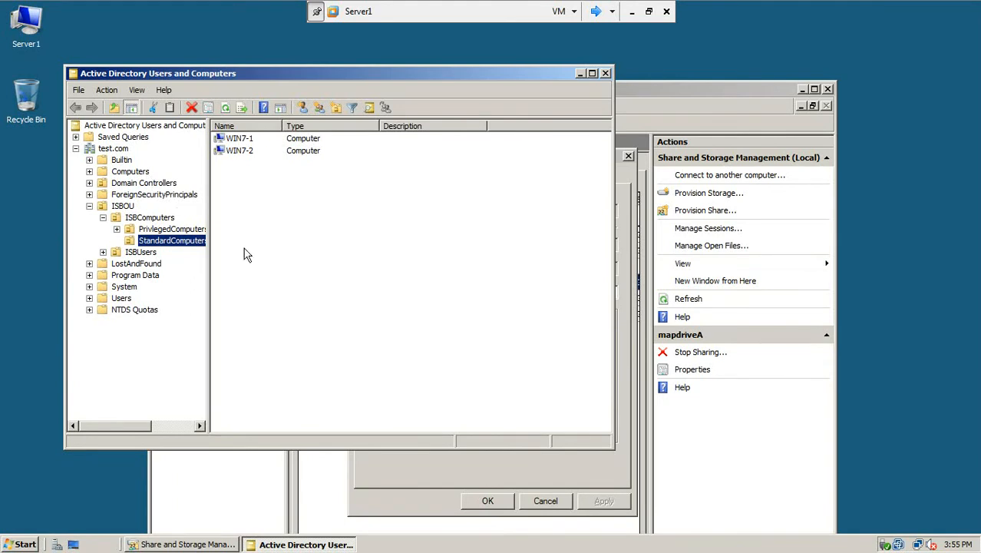
{"action": "left_click", "coordinate": [114, 149]}
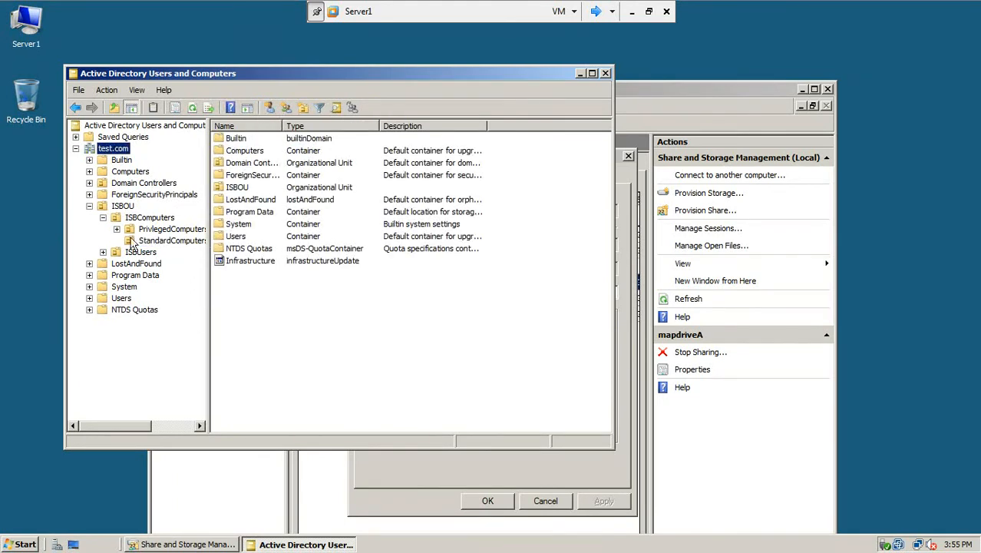
{"action": "left_click", "coordinate": [122, 299]}
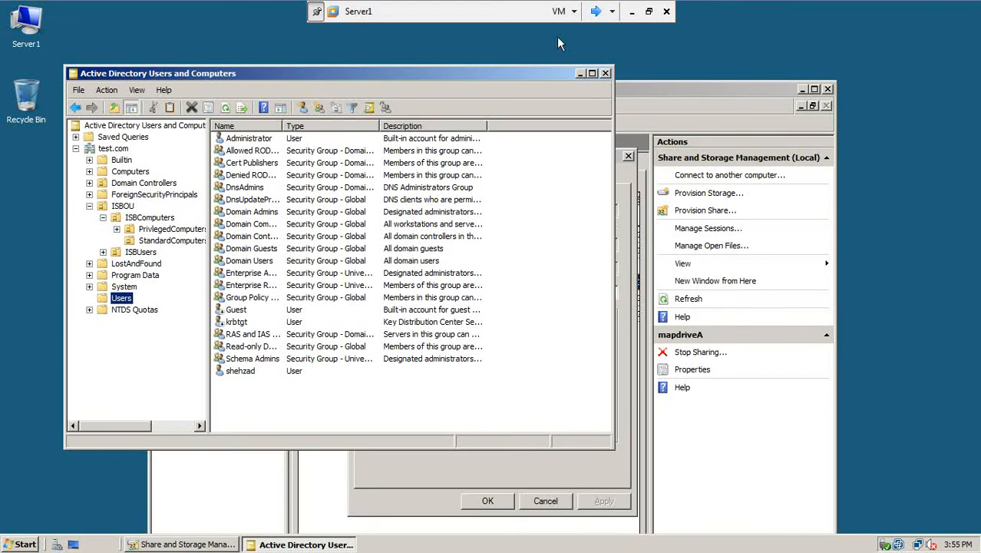
{"action": "left_click", "coordinate": [604, 71]}
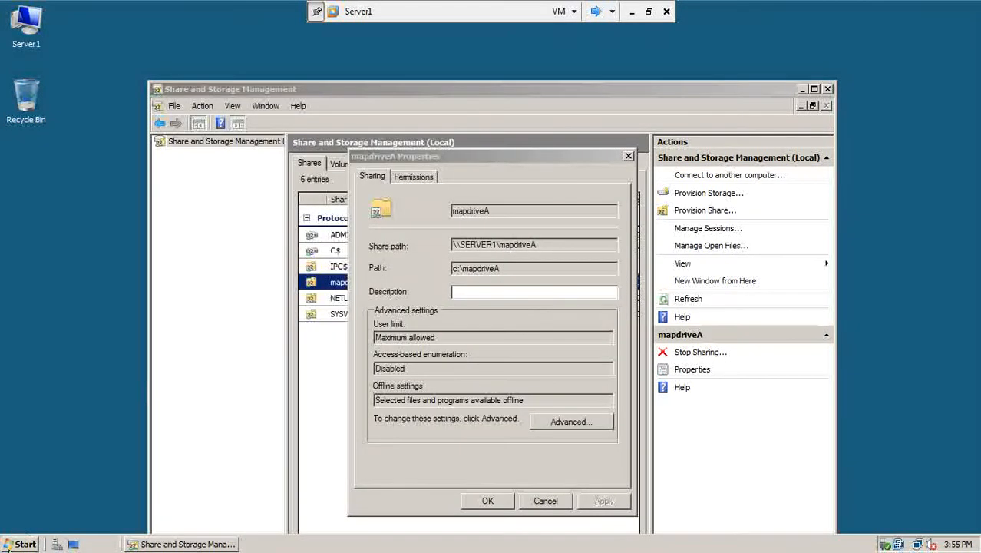
{"action": "left_click", "coordinate": [9, 545]}
Step: Open Group Policy Management and select test.com's Default Domain Policy, dismissing the link notice
{"action": "left_click", "coordinate": [201, 361]}
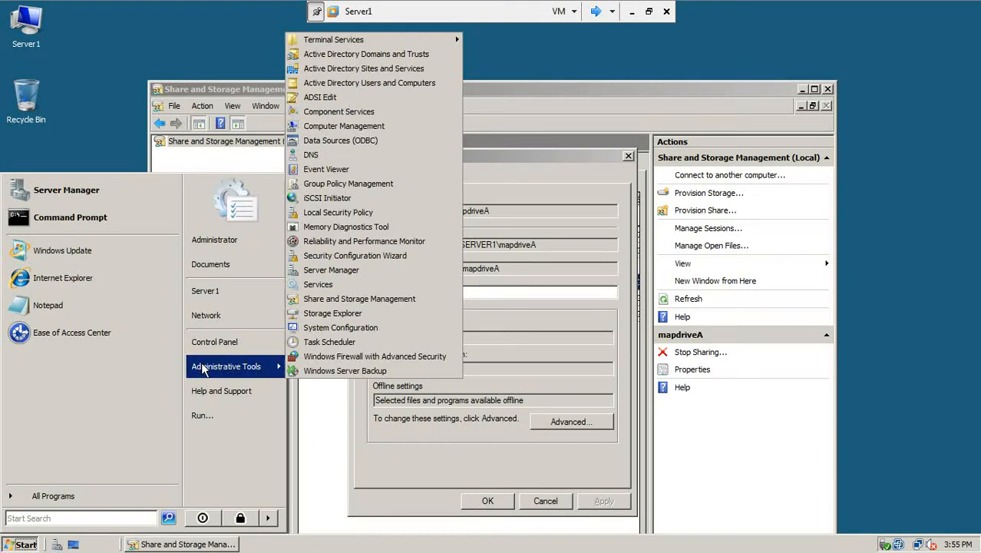
{"action": "left_click", "coordinate": [390, 184]}
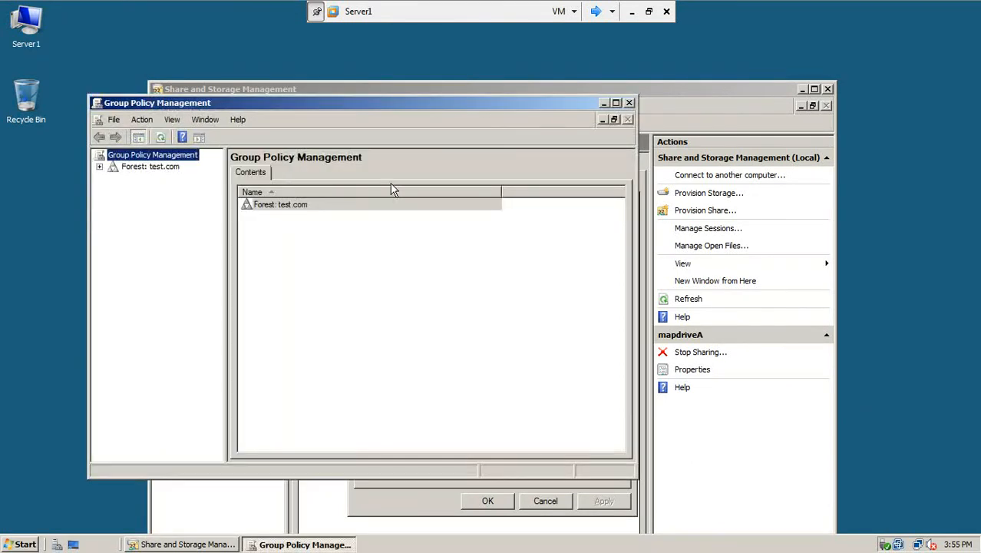
{"action": "left_click", "coordinate": [100, 167]}
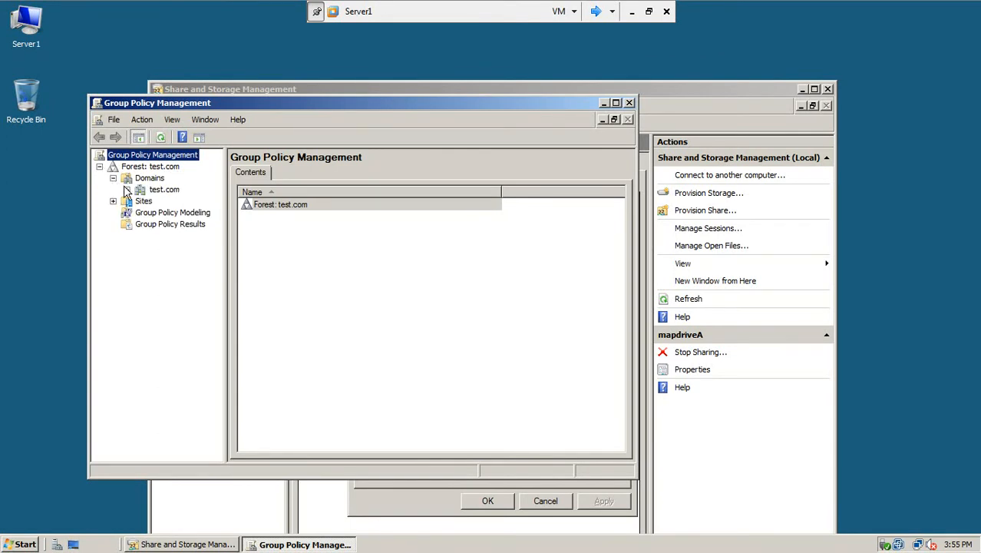
{"action": "left_click", "coordinate": [127, 189]}
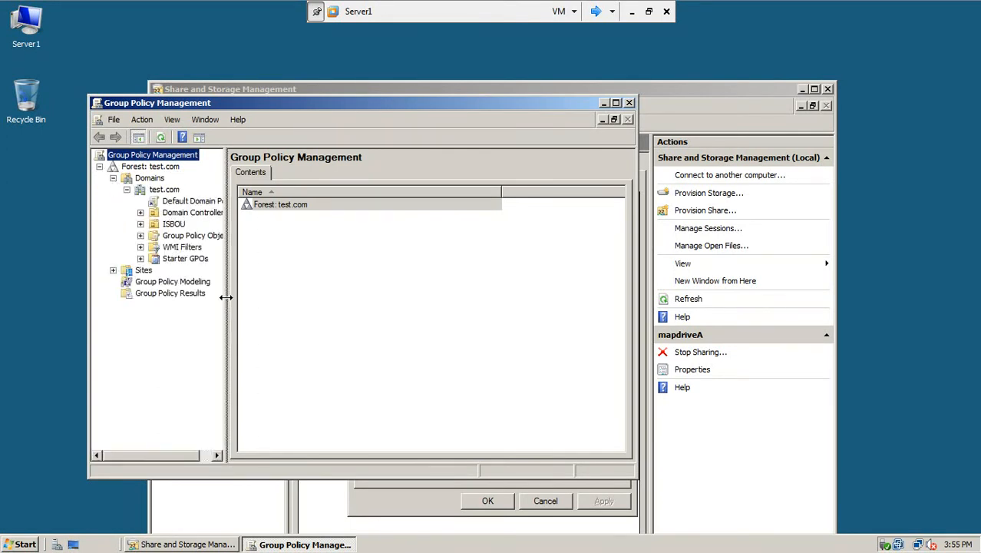
{"action": "left_click_drag", "start_coordinate": [225, 299], "coordinate": [347, 322]}
{"action": "left_click", "coordinate": [197, 204]}
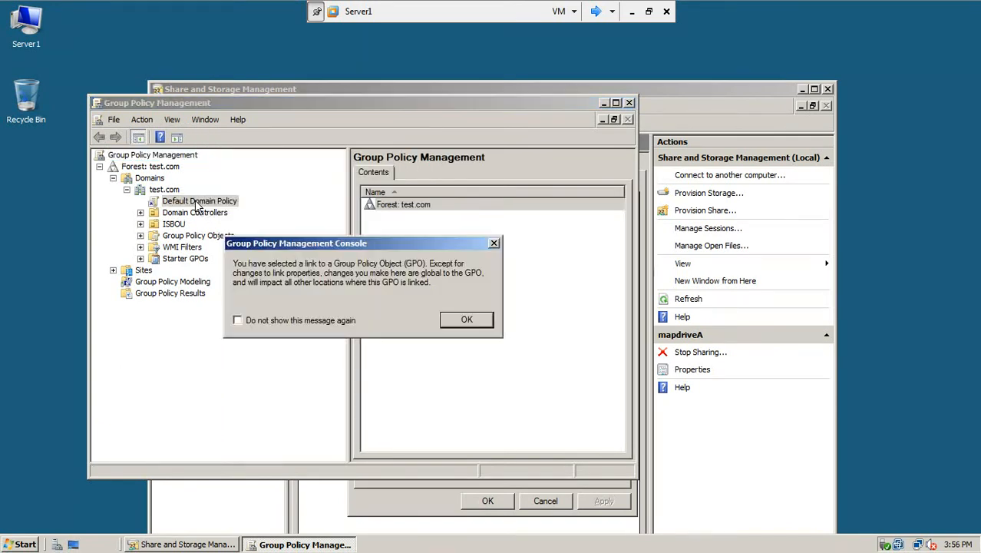
{"action": "left_click", "coordinate": [272, 320]}
{"action": "left_click", "coordinate": [453, 323]}
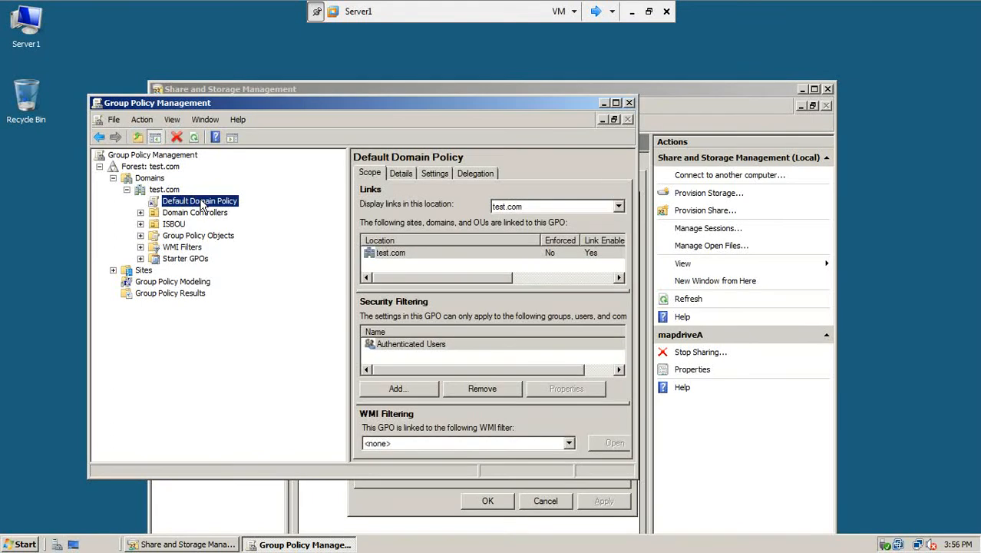
{"action": "right_click", "coordinate": [201, 204]}
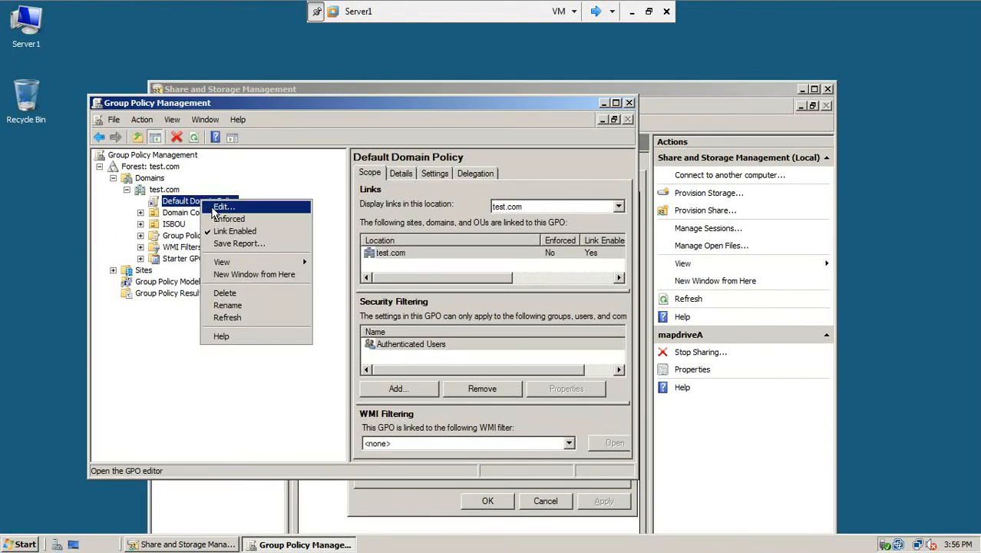
Step: Edit the Default Domain Policy and go to User Configuration > Preferences > Windows Settings > Drive Maps
{"action": "left_click", "coordinate": [214, 210]}
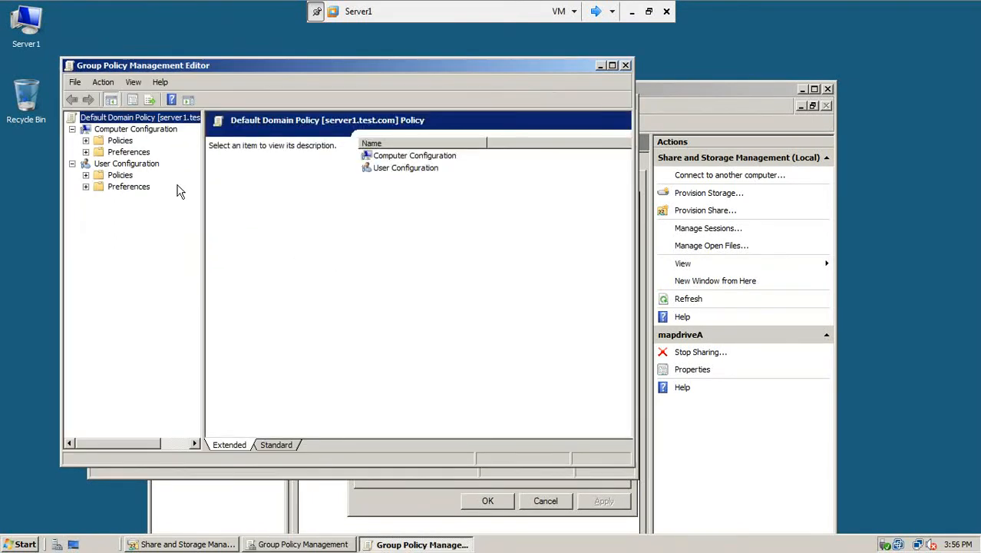
{"action": "left_click", "coordinate": [86, 188]}
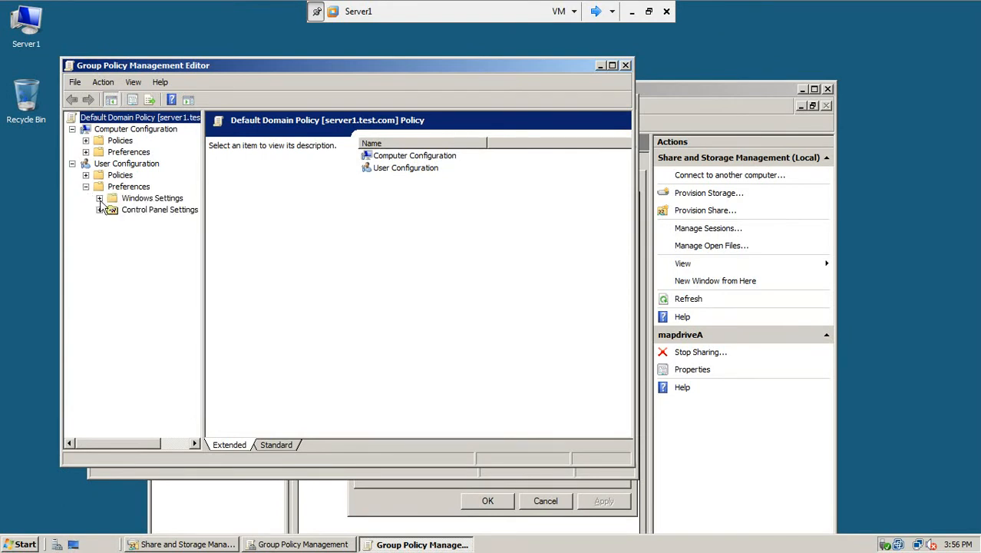
{"action": "left_click", "coordinate": [99, 198]}
{"action": "left_click_drag", "start_coordinate": [204, 328], "coordinate": [272, 347]}
{"action": "left_click", "coordinate": [163, 222]}
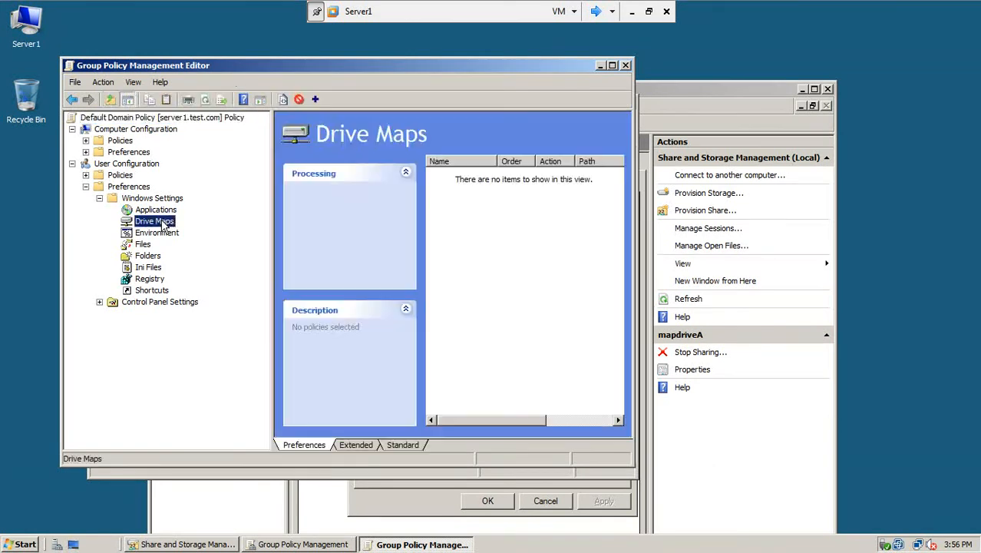
Step: Add a new Mapped Drive entry under Drive Maps
{"action": "right_click", "coordinate": [459, 221]}
{"action": "mouse_move", "coordinate": [471, 228]}
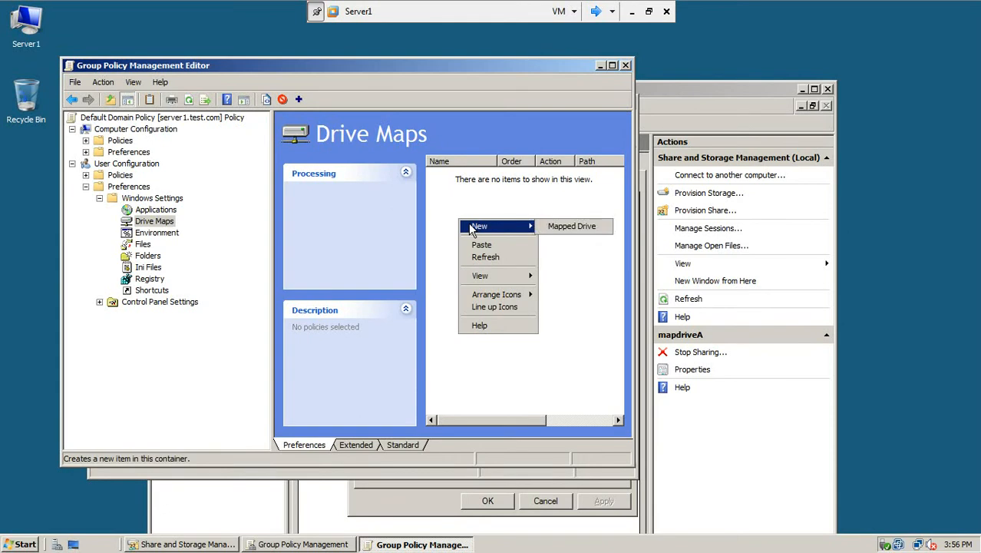
{"action": "right_click", "coordinate": [169, 223]}
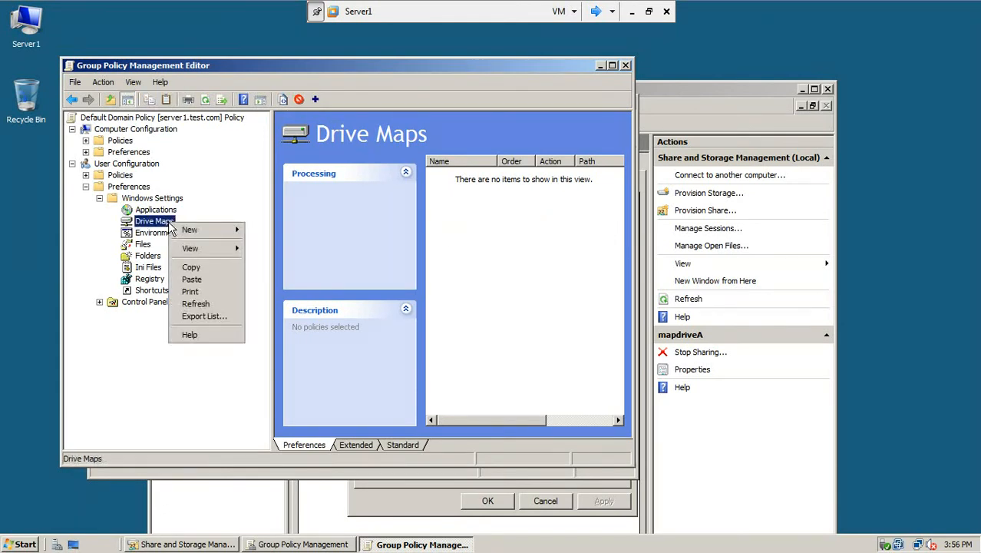
{"action": "mouse_move", "coordinate": [189, 230]}
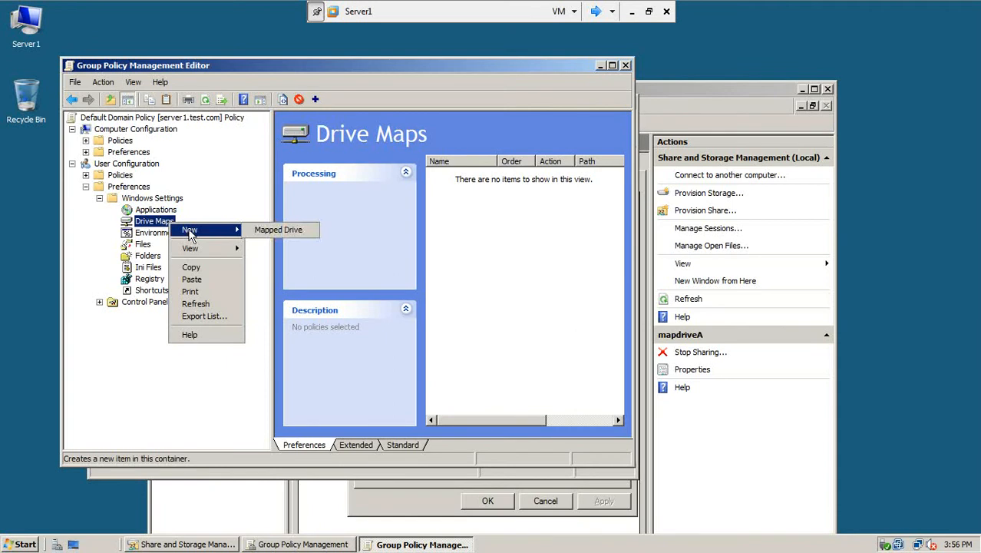
{"action": "left_click", "coordinate": [277, 229]}
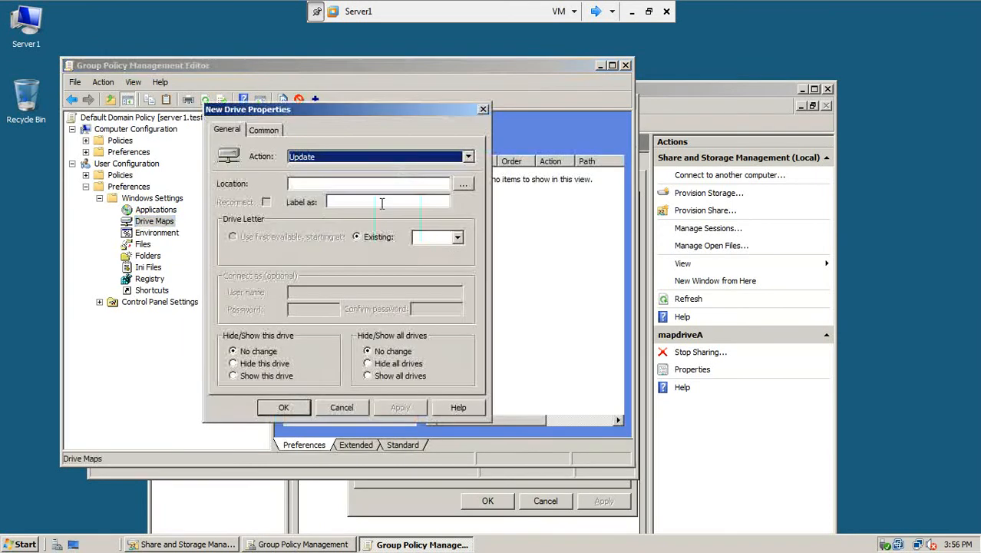
Step: Create a reconnecting M: drive map to \\SERVER1\mapdriveA, set to Show this drive
{"action": "left_click", "coordinate": [374, 157]}
{"action": "left_click", "coordinate": [371, 170]}
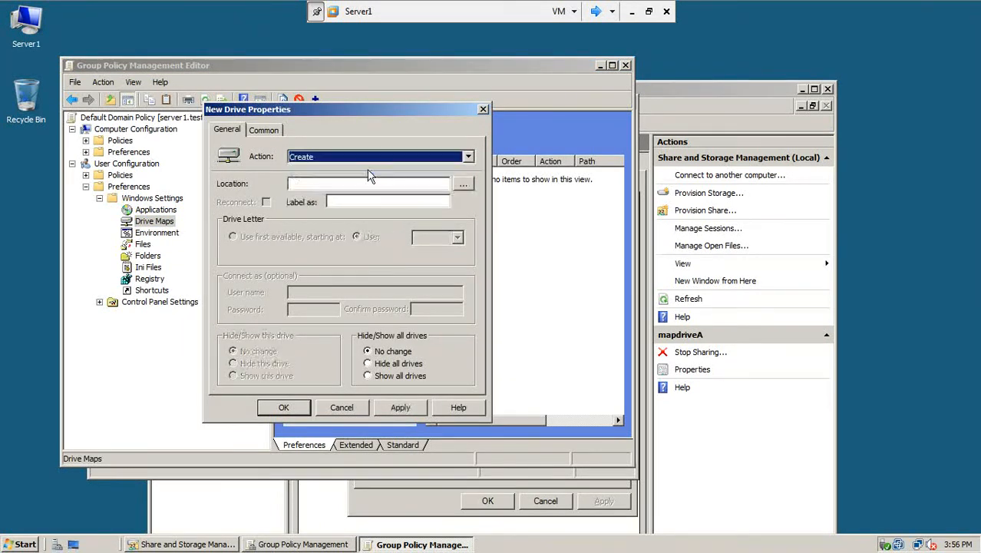
{"action": "left_click", "coordinate": [355, 184]}
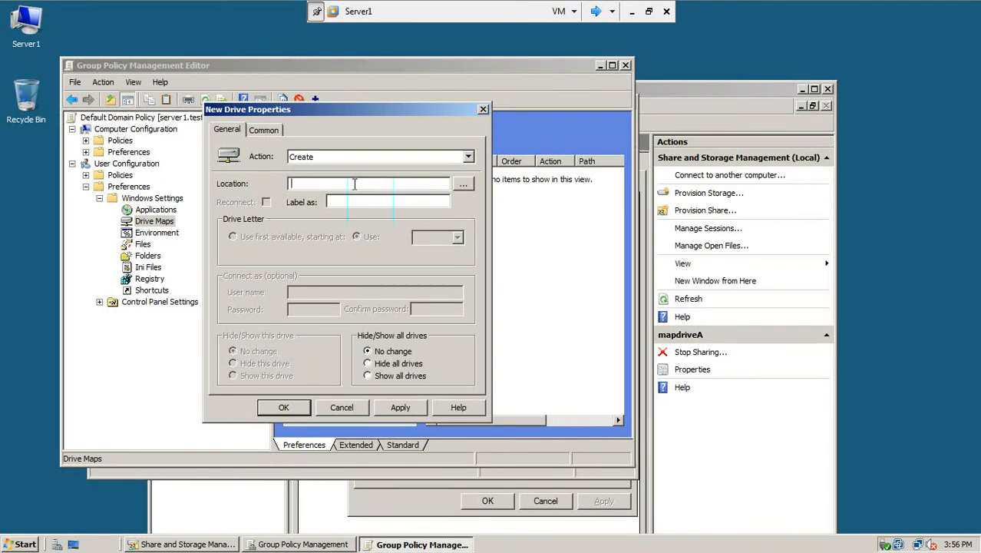
{"action": "type", "text": "\\\\SERVER1\\mapdriveA"}
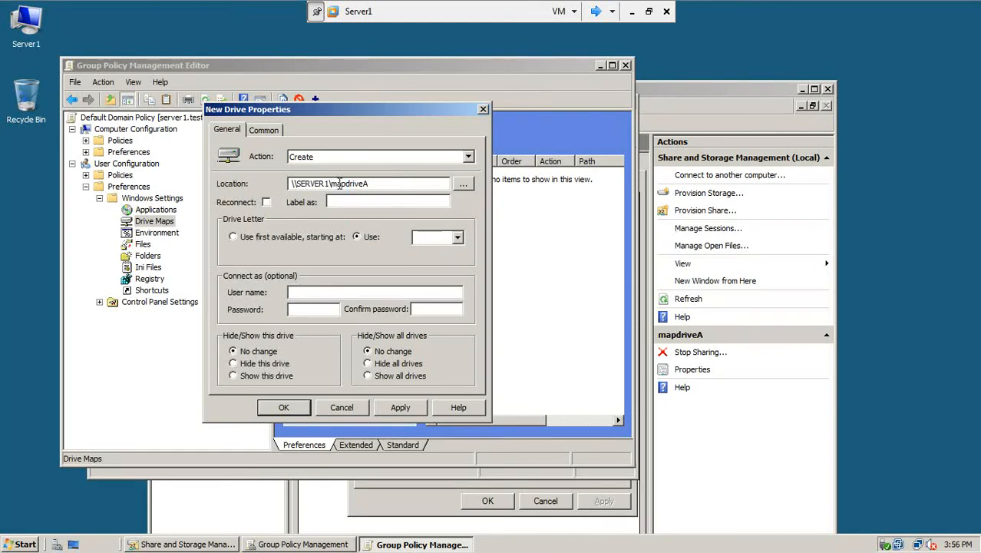
{"action": "left_click", "coordinate": [264, 203]}
{"action": "left_click", "coordinate": [342, 202]}
{"action": "left_click", "coordinate": [431, 240]}
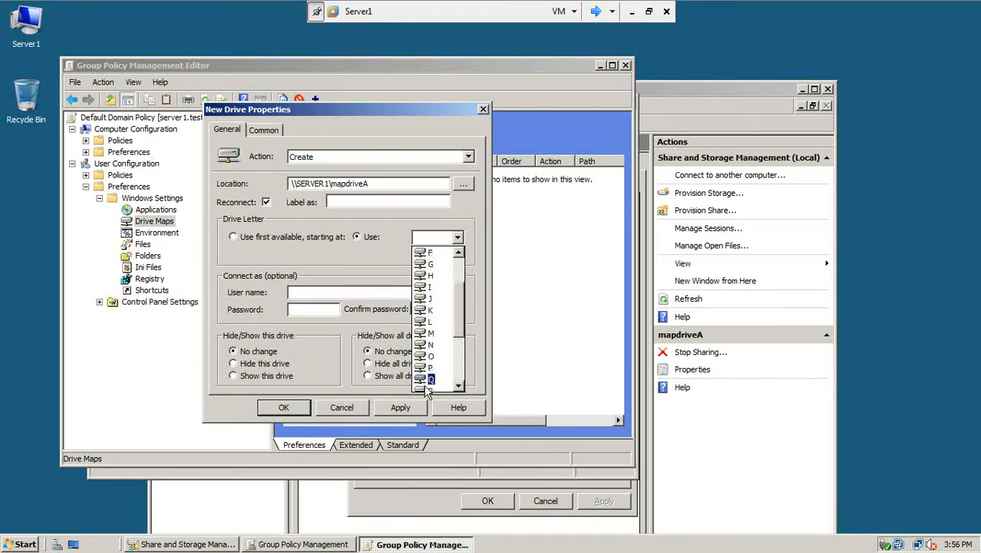
{"action": "left_click", "coordinate": [428, 328]}
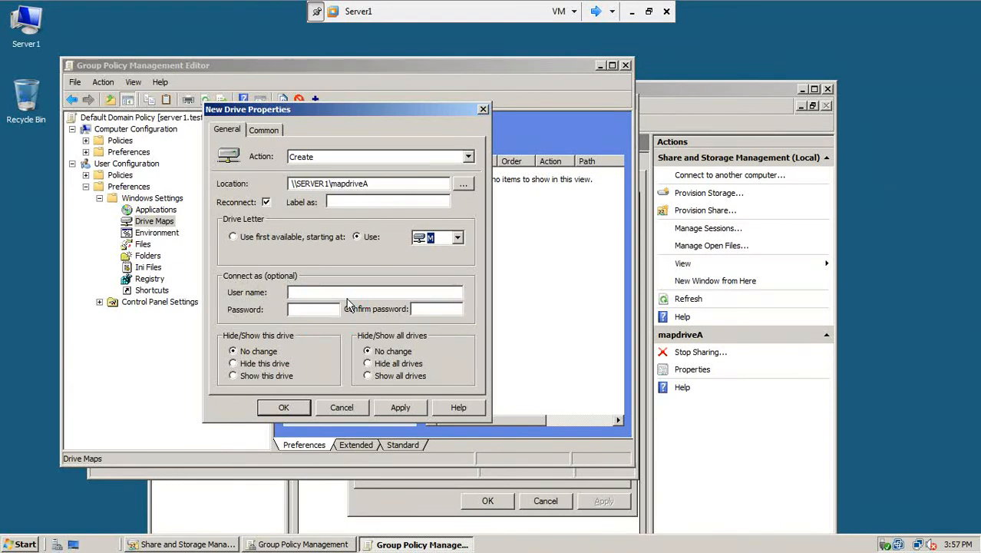
{"action": "left_click", "coordinate": [234, 376]}
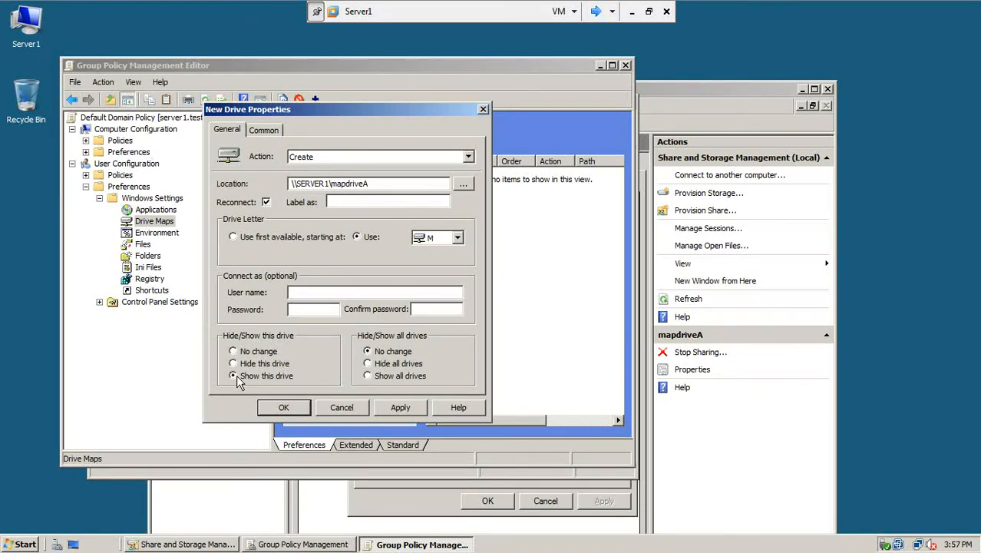
{"action": "left_click", "coordinate": [397, 408]}
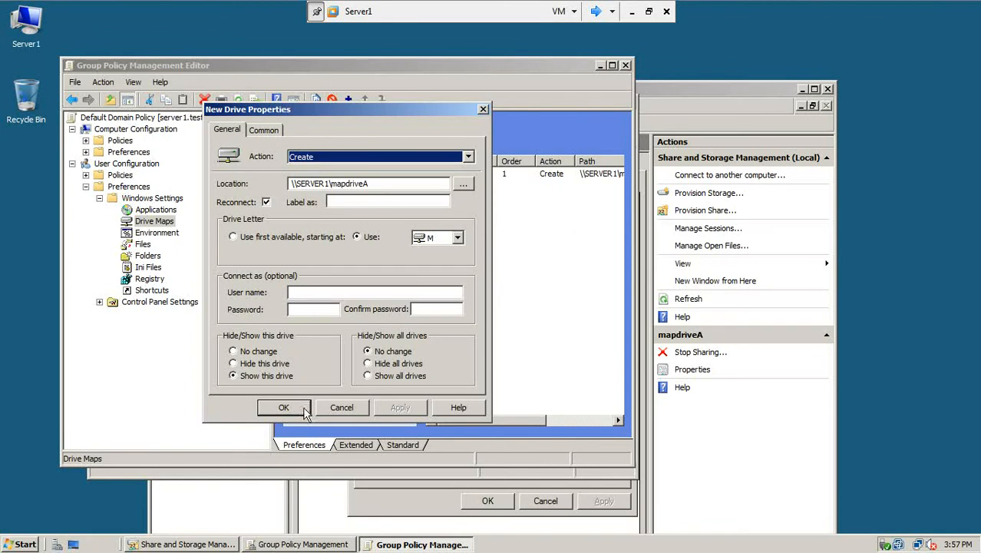
{"action": "left_click", "coordinate": [284, 408]}
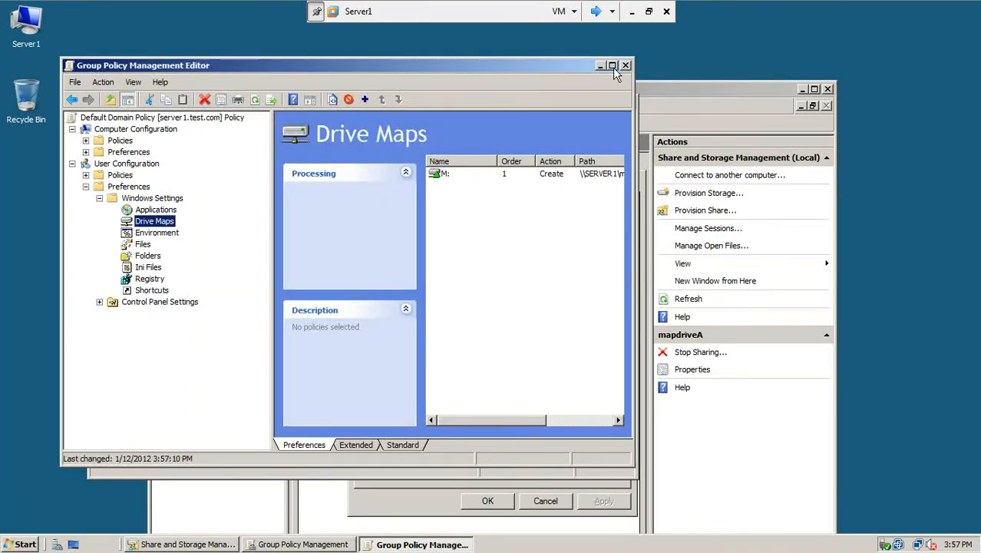
Step: Refresh the Drive Maps list, then close the policy editor, Group Policy Management and mapdriveA properties
{"action": "left_click", "coordinate": [611, 66]}
{"action": "right_click", "coordinate": [493, 163]}
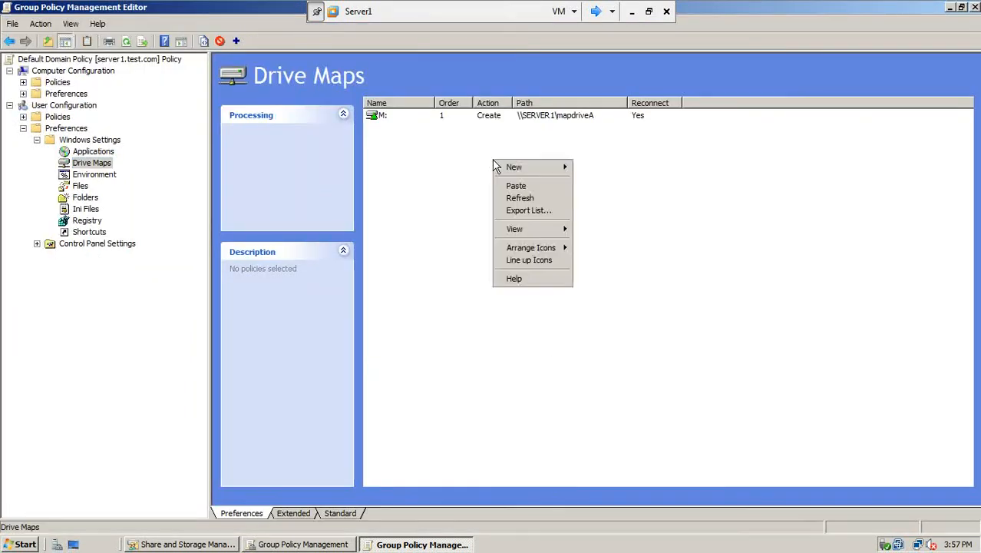
{"action": "left_click", "coordinate": [516, 197]}
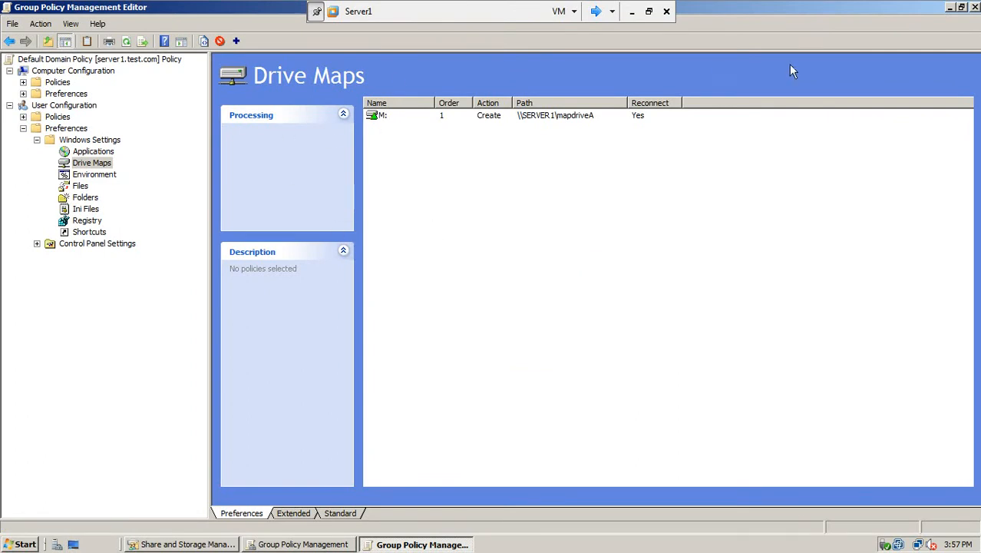
{"action": "left_click", "coordinate": [975, 7]}
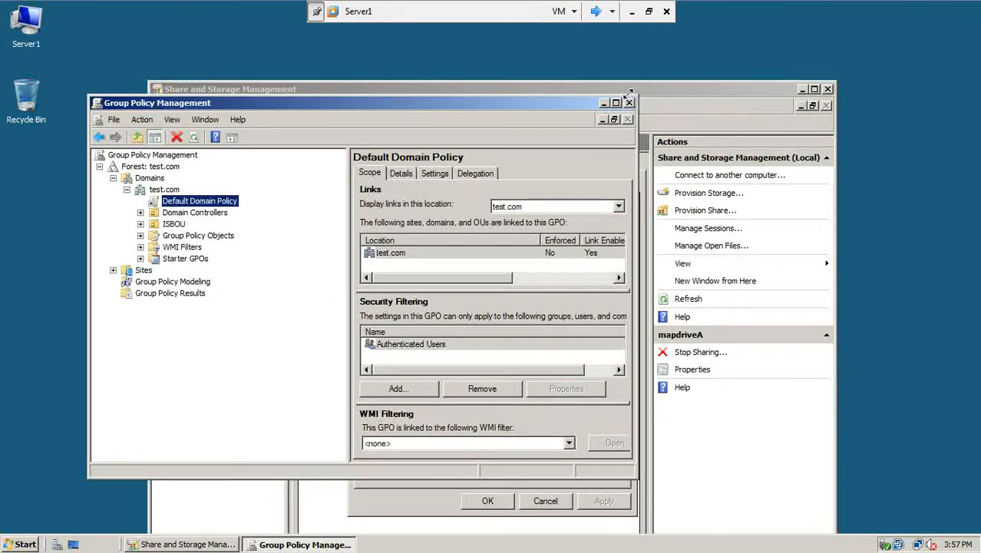
{"action": "left_click", "coordinate": [628, 102]}
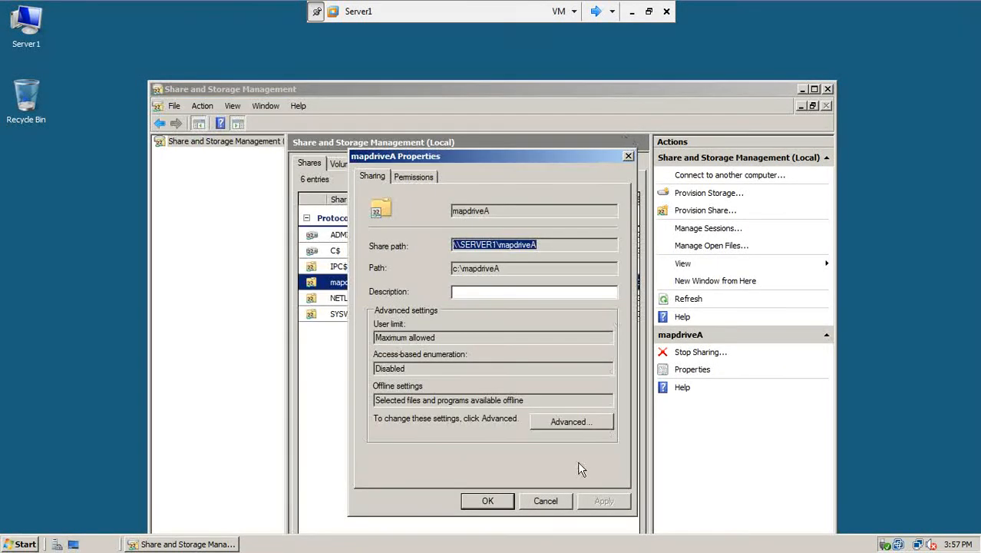
{"action": "left_click", "coordinate": [554, 506]}
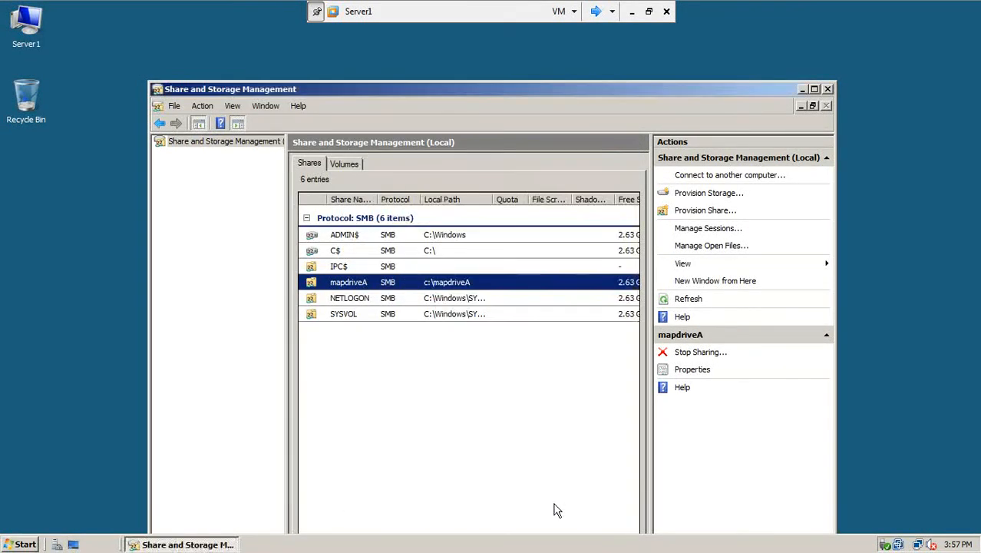
{"action": "left_click", "coordinate": [828, 89]}
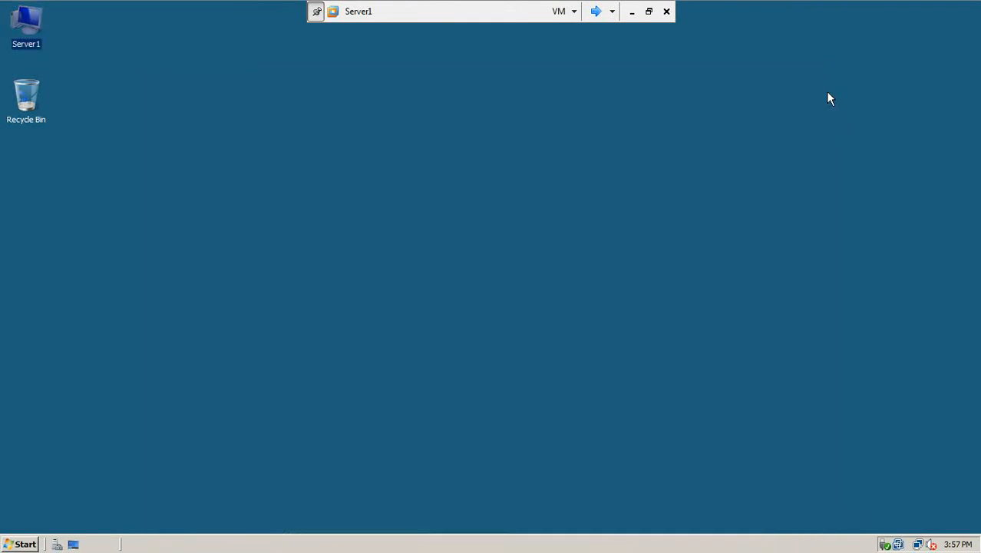
Step: Run gpupdate /force in a Command Prompt on Server1 to apply the drive map policy
{"action": "left_click", "coordinate": [29, 545]}
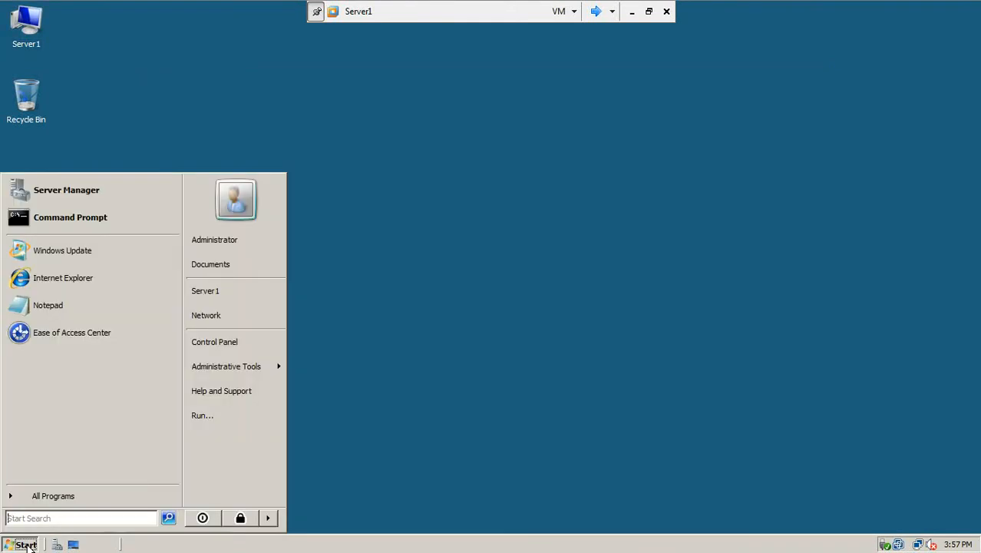
{"action": "left_click", "coordinate": [100, 217]}
{"action": "type", "text": "gpupdate"}
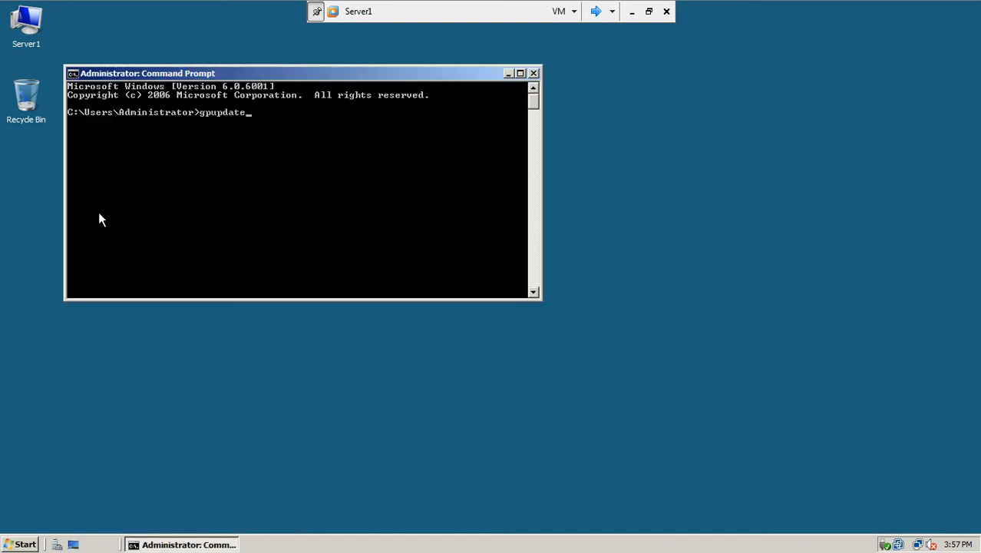
{"action": "type", "text": " /force"}
{"action": "key", "text": "Return"}
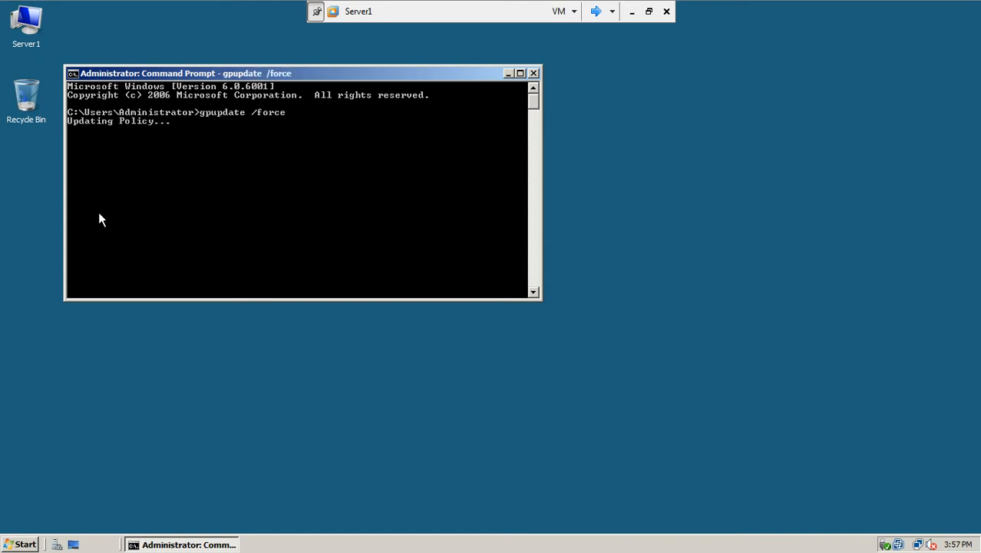
Step: Log the Administrator off the win7-1 client and bring its console back to the logon screen
{"action": "left_click", "coordinate": [595, 12]}
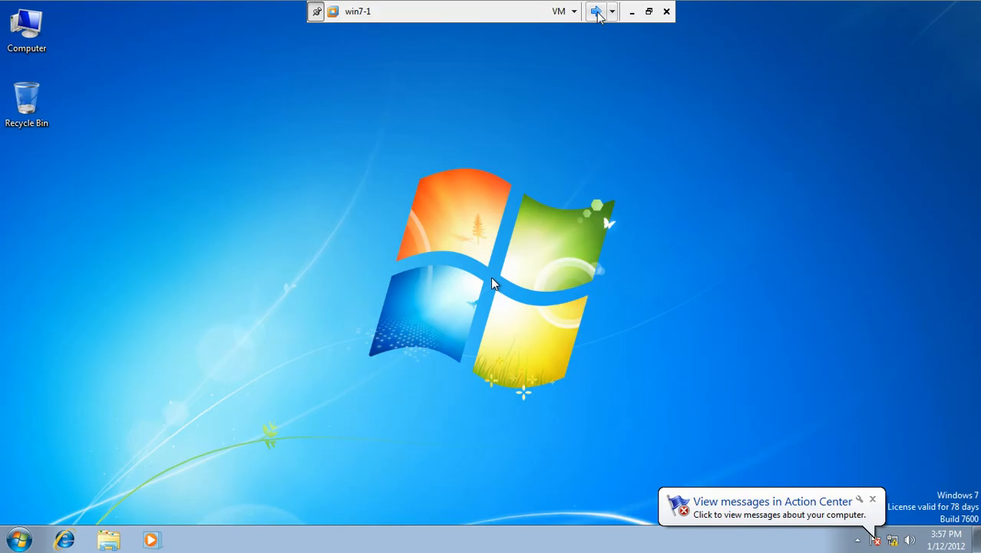
{"action": "left_click", "coordinate": [14, 541]}
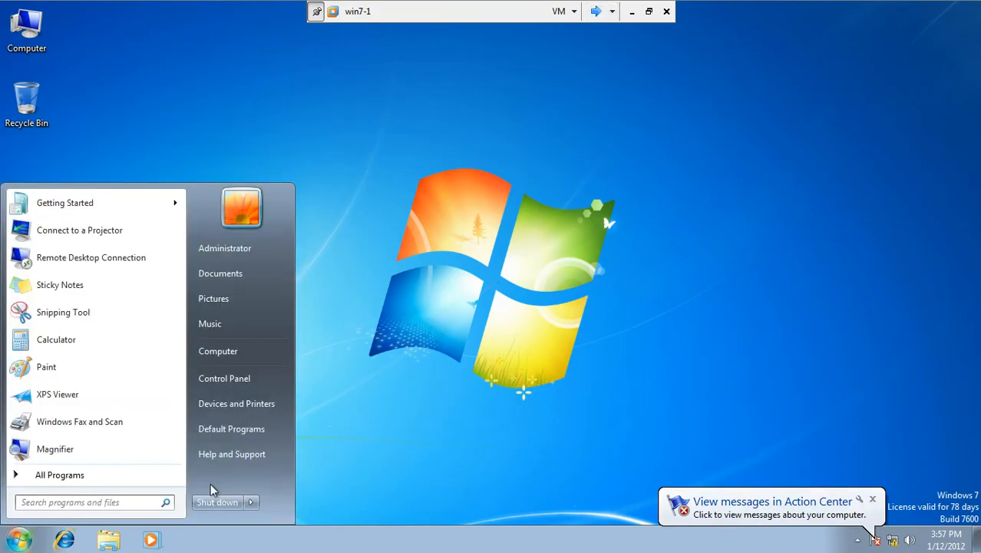
{"action": "left_click", "coordinate": [250, 502]}
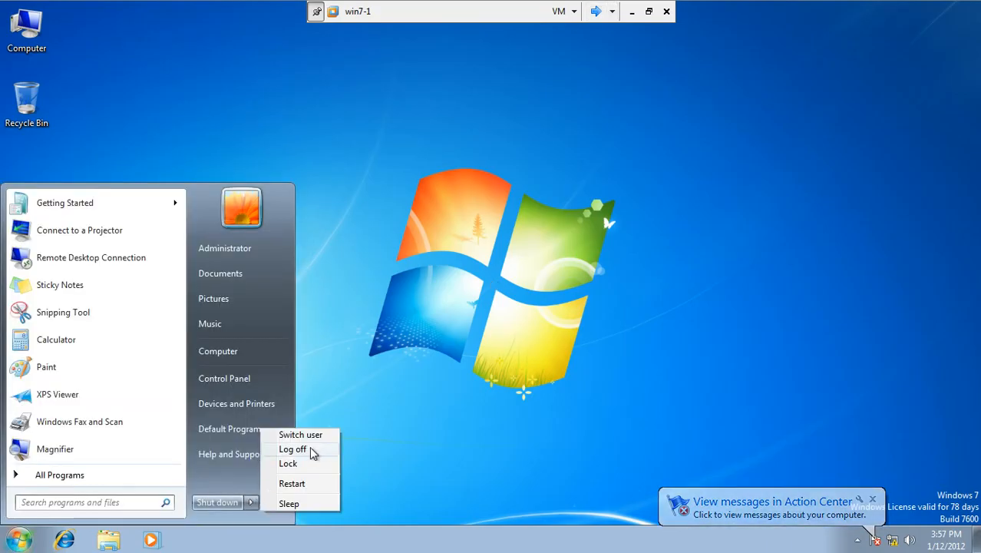
{"action": "left_click", "coordinate": [312, 450]}
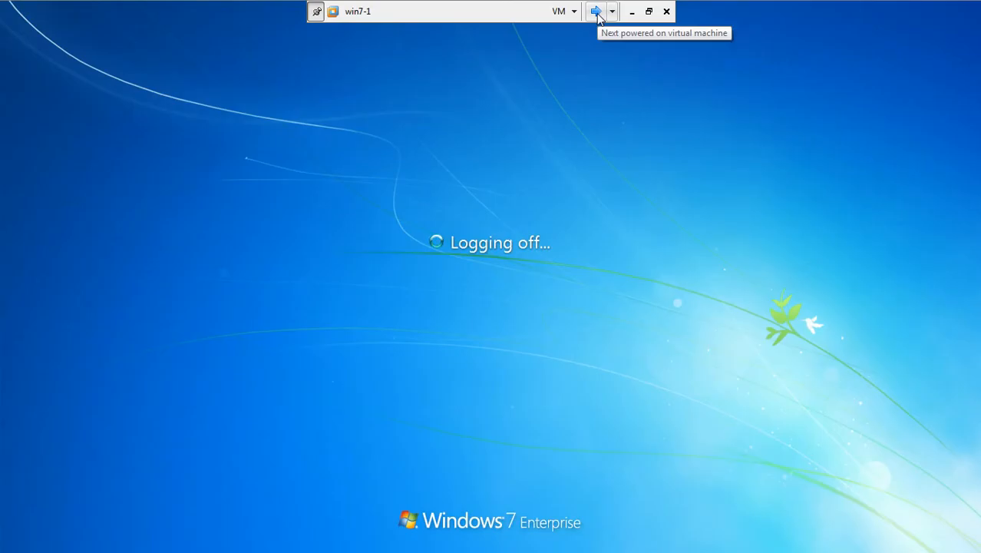
{"action": "left_click", "coordinate": [595, 12]}
{"action": "left_click", "coordinate": [596, 11]}
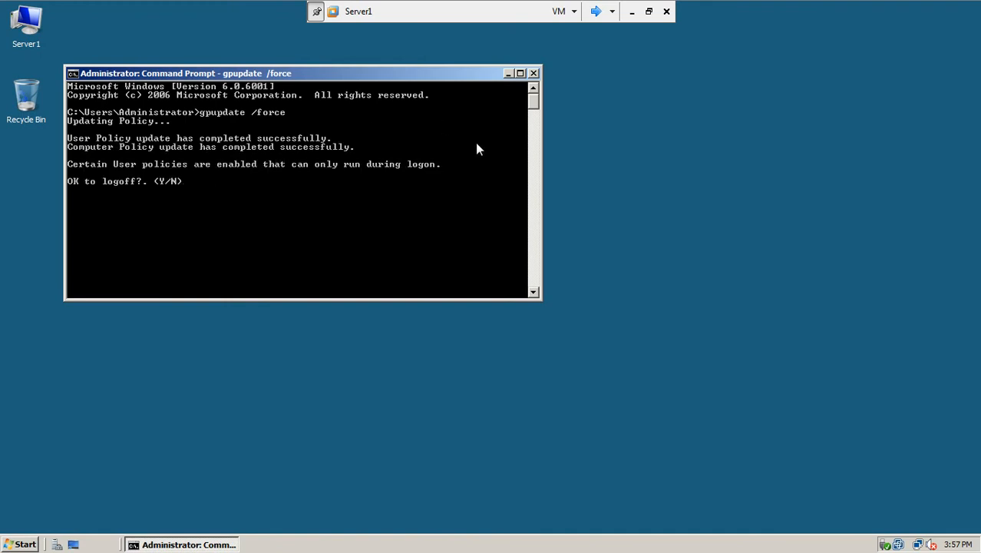
{"action": "left_click", "coordinate": [595, 11]}
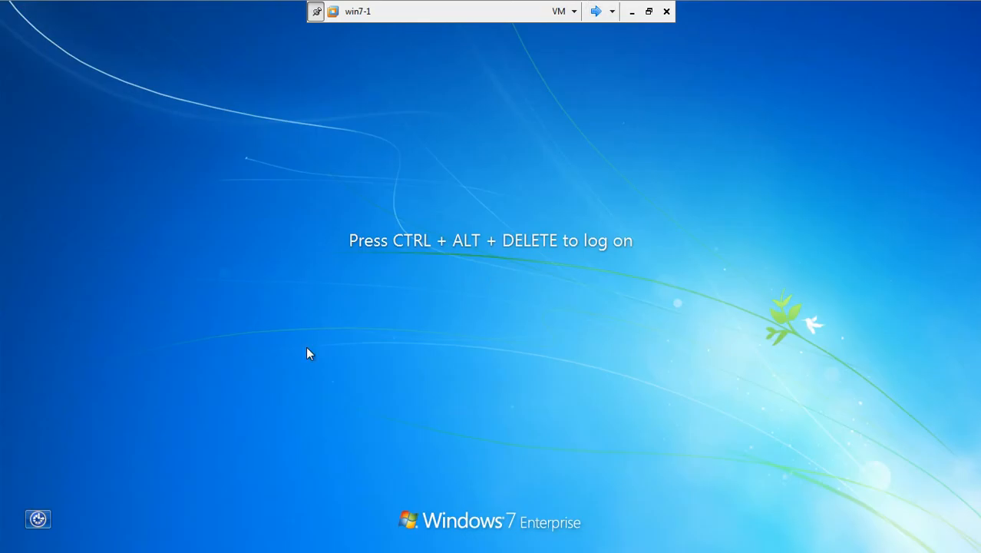
Step: Log back on to win7-1 as Administrator and open Computer to check the drives
{"action": "key", "text": "ctrl+alt+Delete"}
{"action": "type", "text": "•••"}
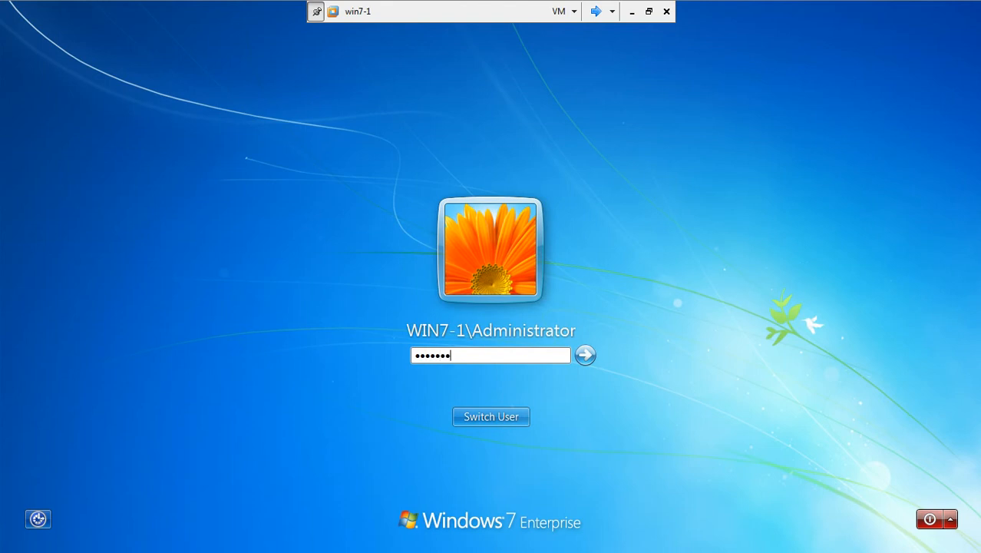
{"action": "type", "text": "••••"}
{"action": "key", "text": "Return"}
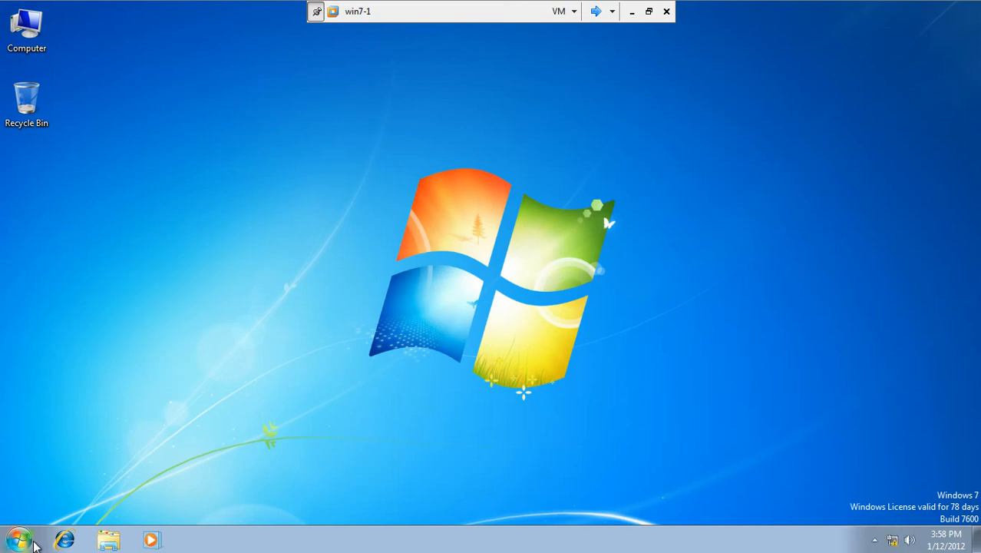
{"action": "left_click", "coordinate": [19, 539]}
{"action": "left_click", "coordinate": [211, 353]}
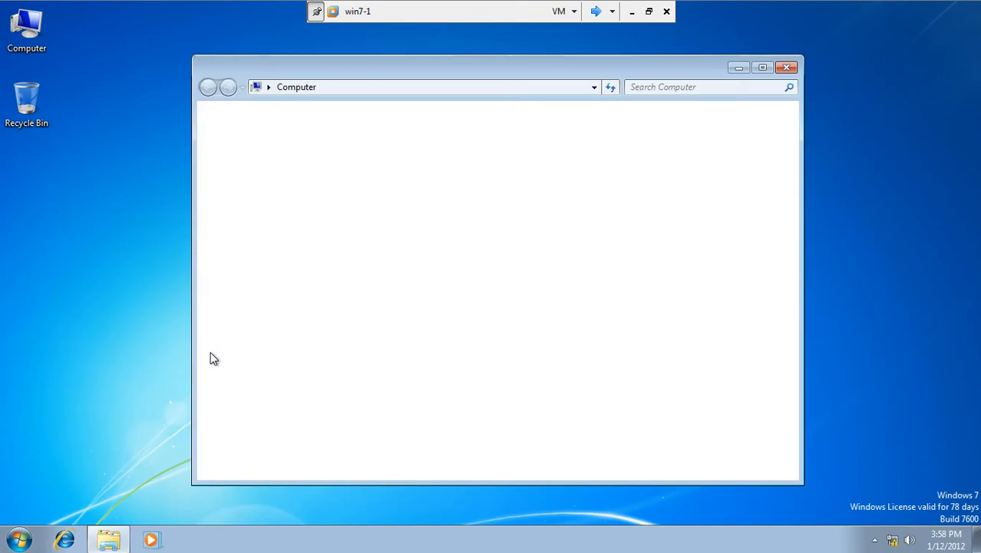
Step: Refresh the Computer drive list, then run gpupdate /force from cmd on win7-1
{"action": "right_click", "coordinate": [404, 281]}
{"action": "left_click", "coordinate": [430, 337]}
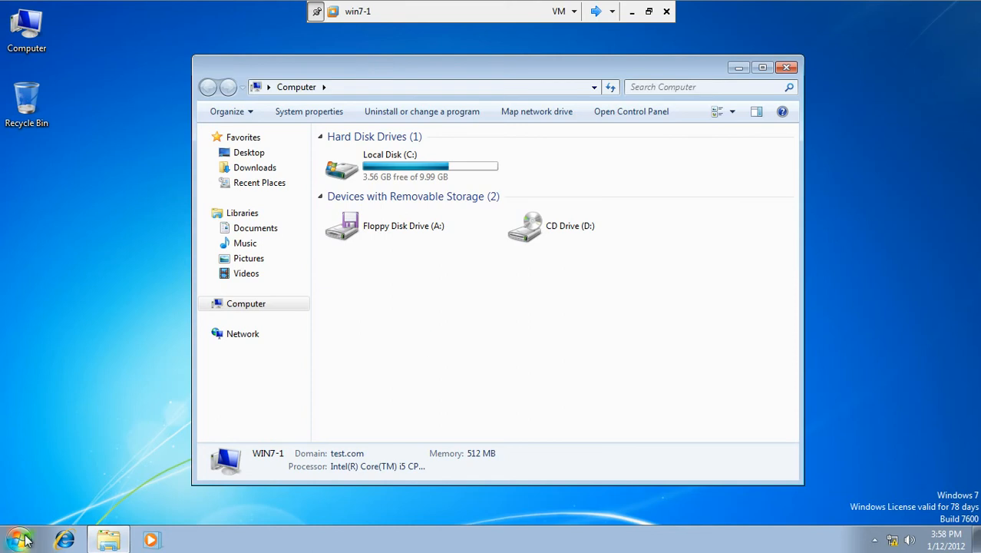
{"action": "left_click", "coordinate": [21, 539]}
{"action": "left_click", "coordinate": [43, 502]}
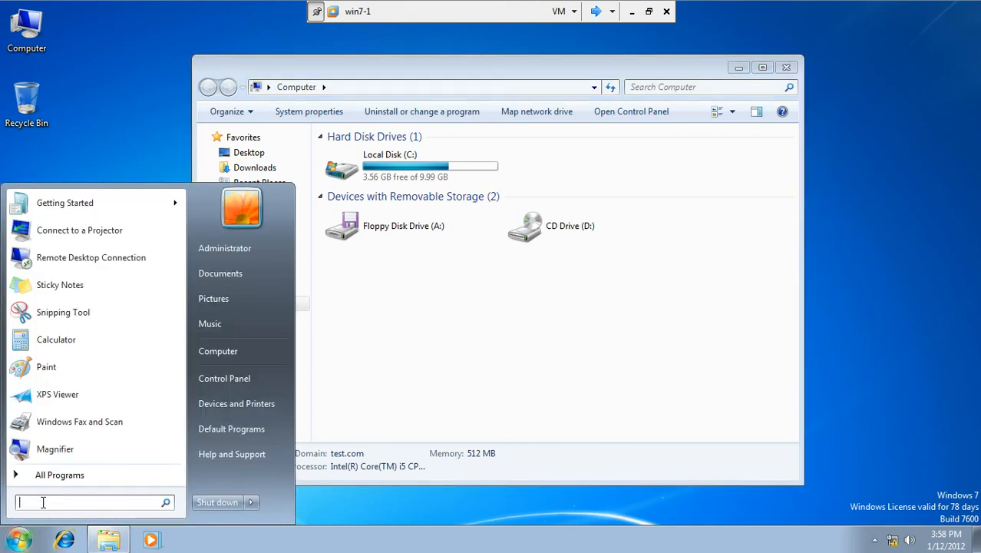
{"action": "type", "text": "cmd"}
{"action": "key", "text": "Return"}
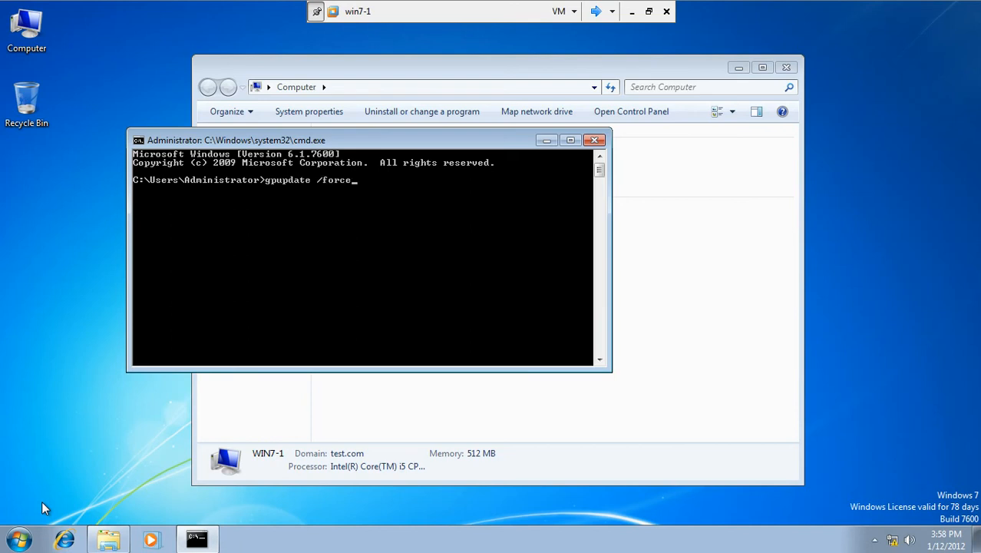
{"action": "key", "text": "Return"}
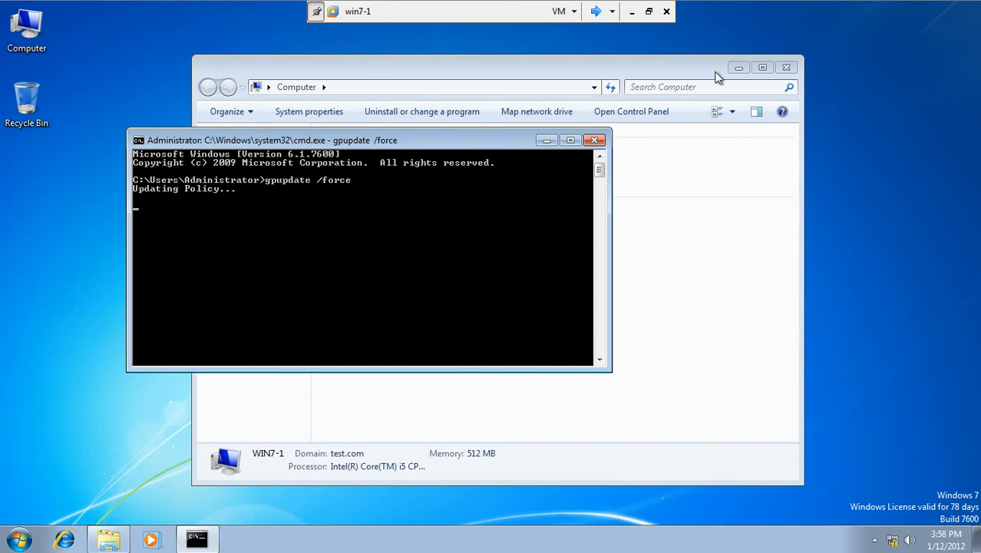
Step: Open Active Directory Users and Computers on Server1
{"action": "left_click", "coordinate": [599, 17]}
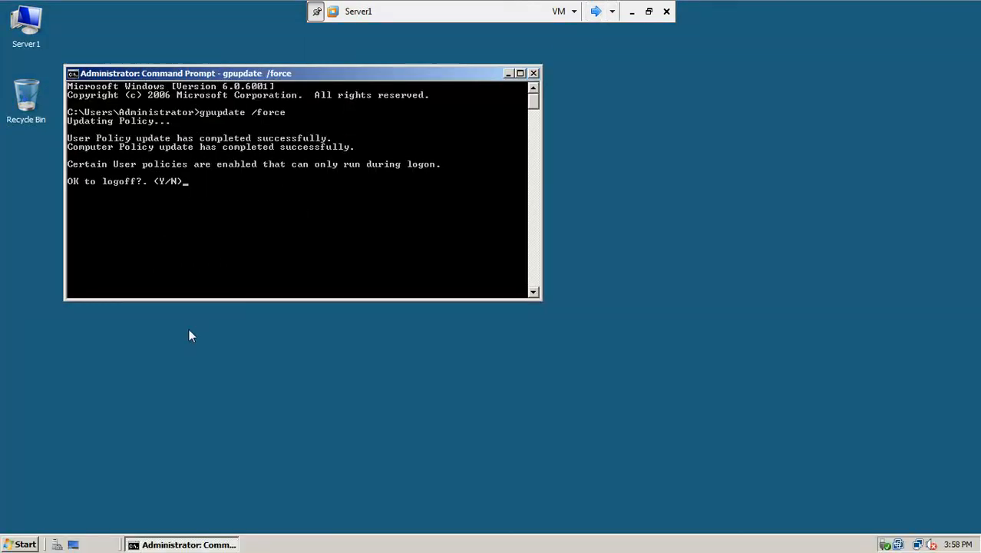
{"action": "left_click", "coordinate": [15, 544]}
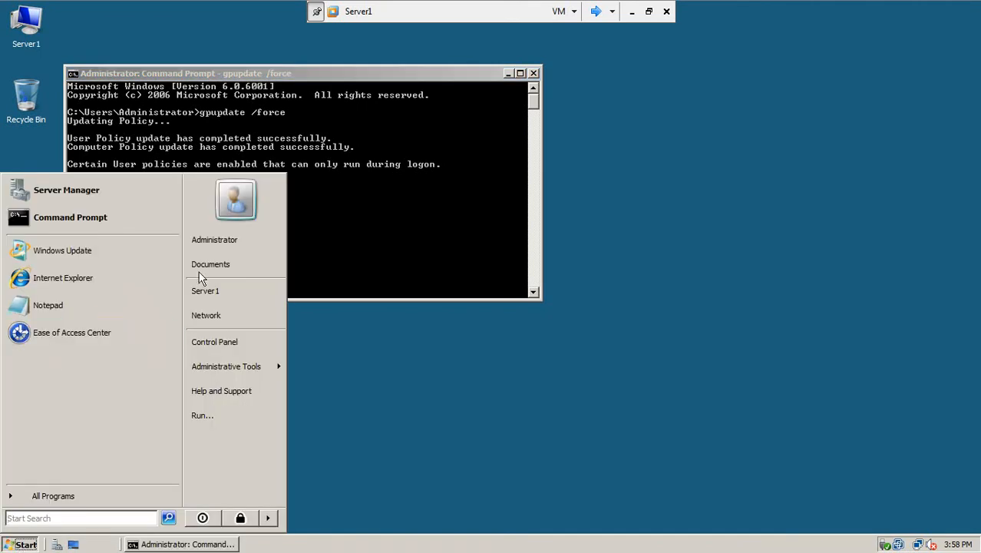
{"action": "mouse_move", "coordinate": [219, 368]}
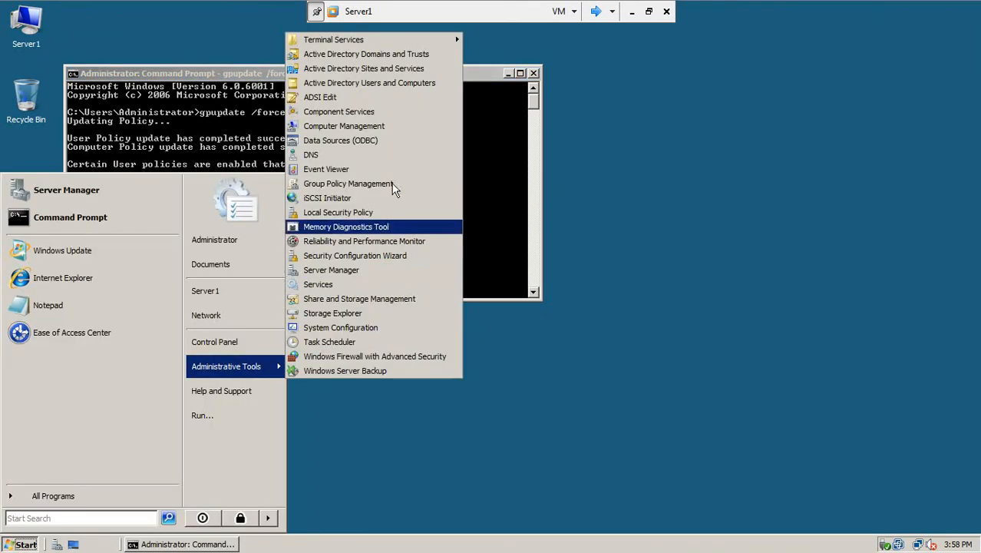
{"action": "left_click", "coordinate": [405, 84]}
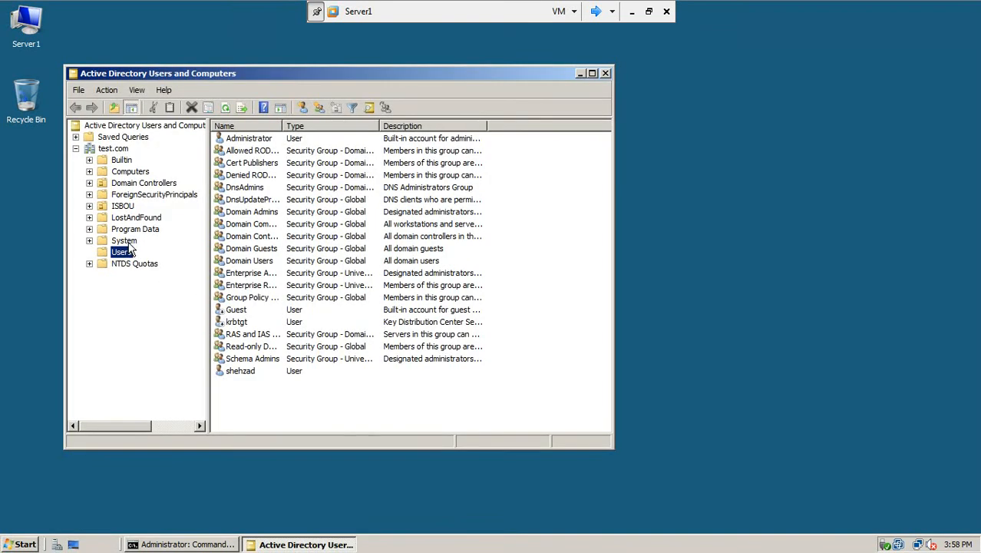
Step: Browse to test.com > ISBOU > ISBUsers > Sales and start a New User there
{"action": "left_click", "coordinate": [89, 183]}
{"action": "left_click", "coordinate": [121, 184]}
{"action": "left_click", "coordinate": [89, 206]}
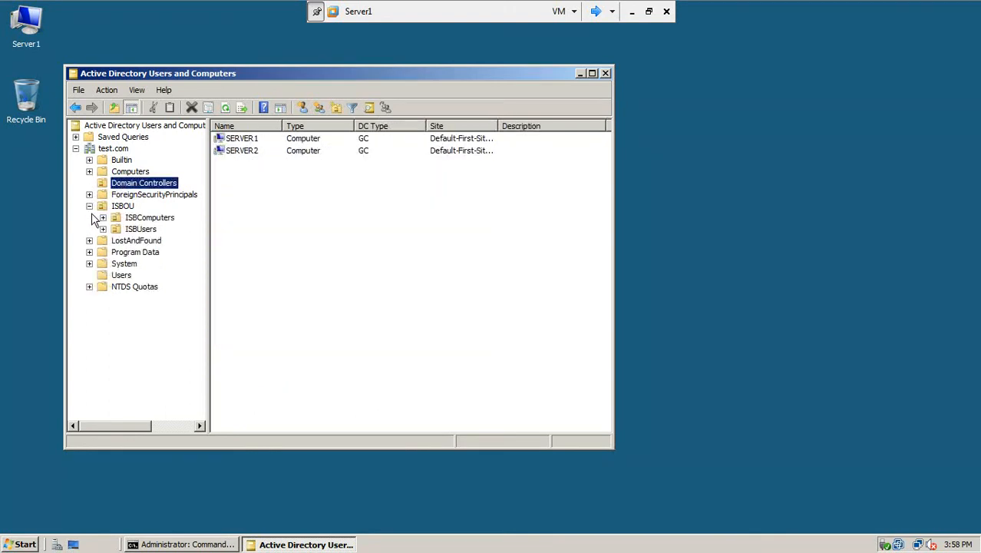
{"action": "left_click", "coordinate": [120, 230]}
{"action": "left_click", "coordinate": [103, 229]}
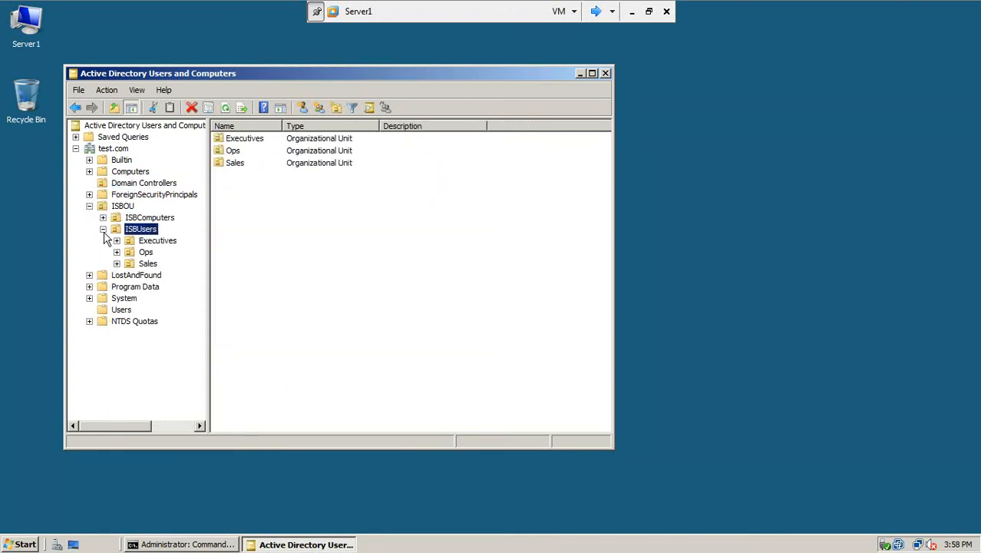
{"action": "left_click", "coordinate": [132, 263]}
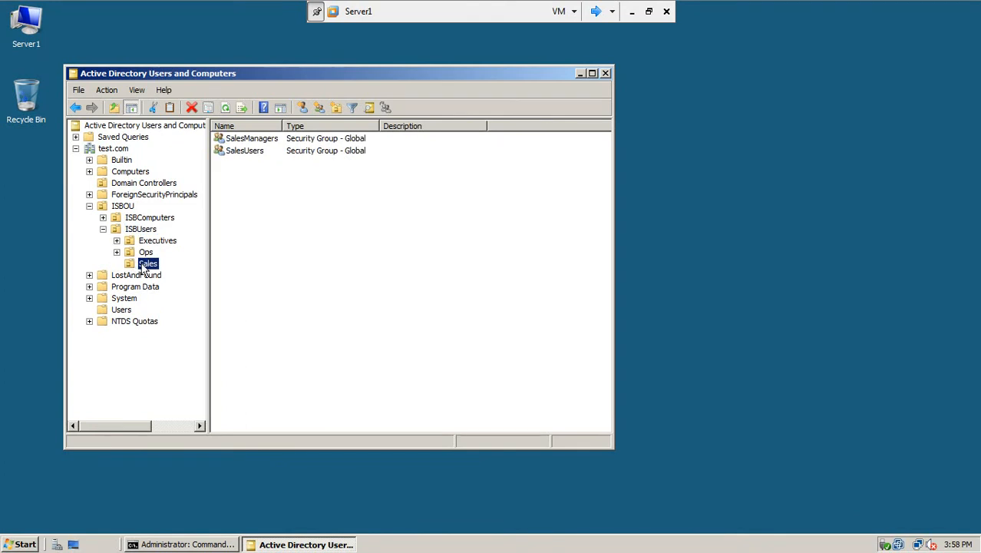
{"action": "right_click", "coordinate": [142, 265]}
{"action": "mouse_move", "coordinate": [172, 315]}
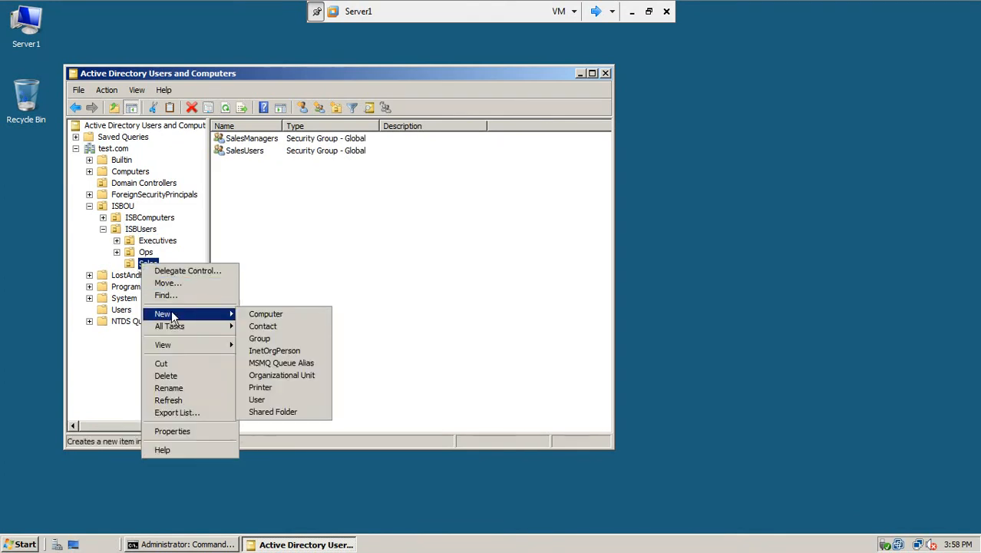
{"action": "left_click", "coordinate": [261, 399]}
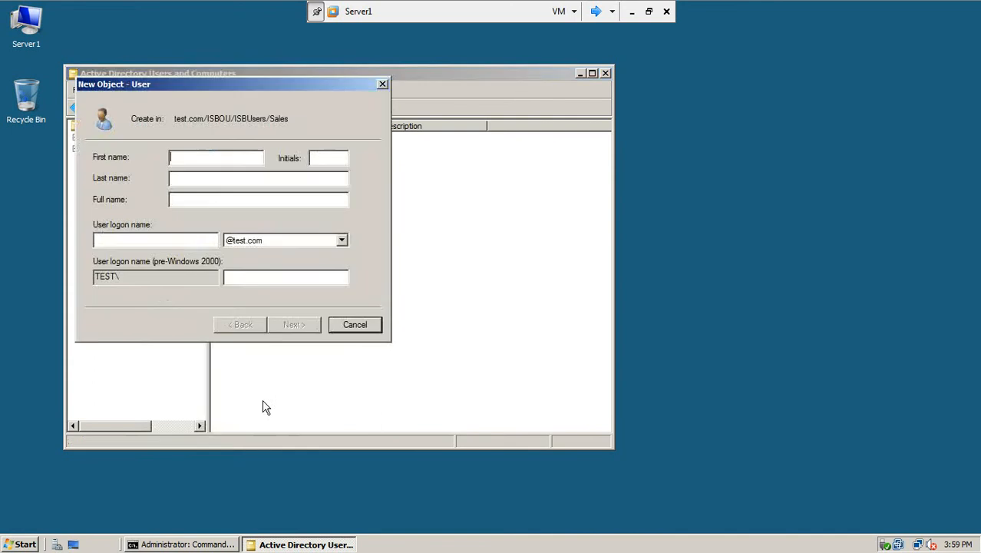
Step: Enter the new user's first name, last name and logon name
{"action": "type", "text": "AM"}
{"action": "key", "text": "BackSpace"}
{"action": "key", "text": "BackSpace"}
{"action": "key", "text": "Tab"}
{"action": "key", "text": "Tab"}
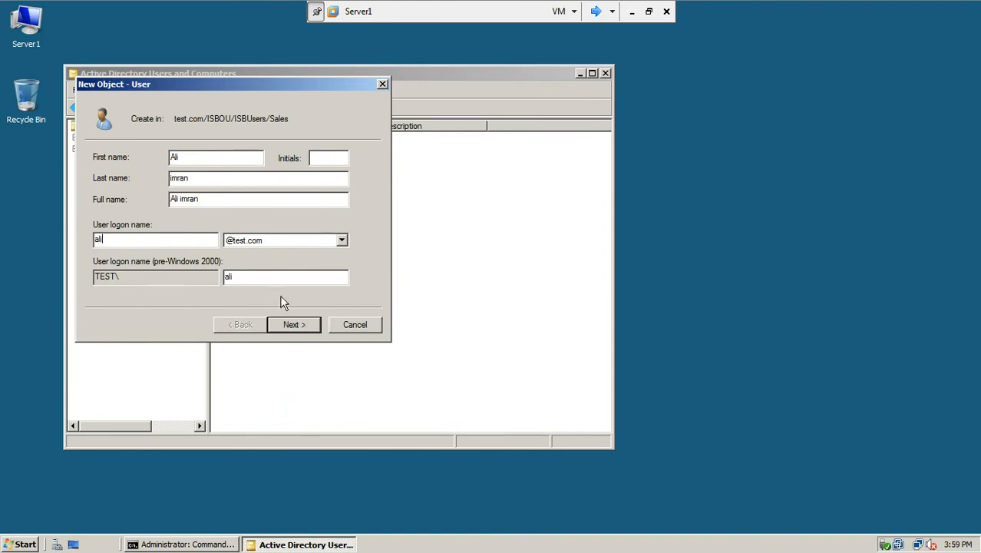
{"action": "left_click", "coordinate": [285, 324]}
Step: Turn off must-change-password, set Password never expires, enter the password and finish the account
{"action": "left_click", "coordinate": [164, 206]}
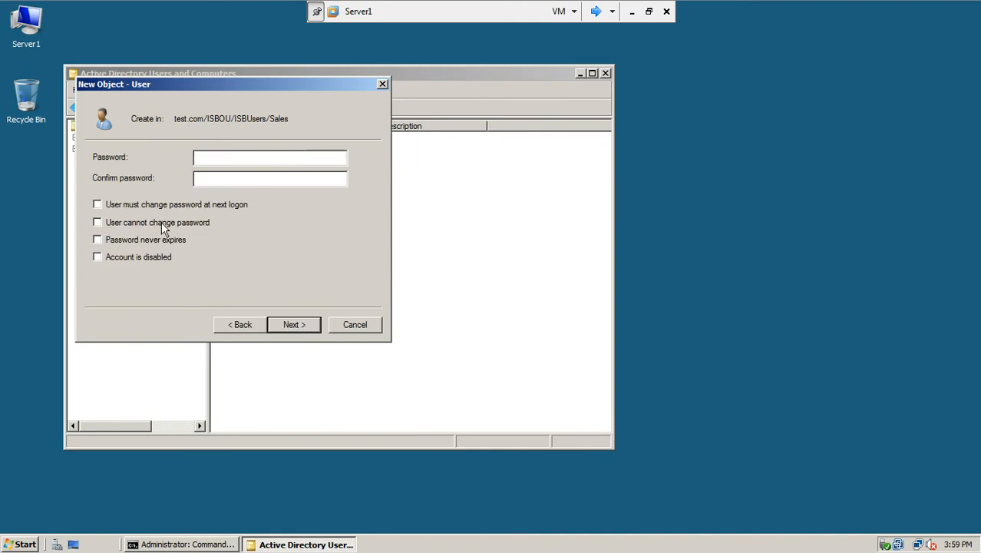
{"action": "left_click", "coordinate": [161, 238]}
{"action": "left_click", "coordinate": [217, 156]}
{"action": "type", "text": "123"}
{"action": "left_click", "coordinate": [294, 324]}
{"action": "left_click", "coordinate": [292, 323]}
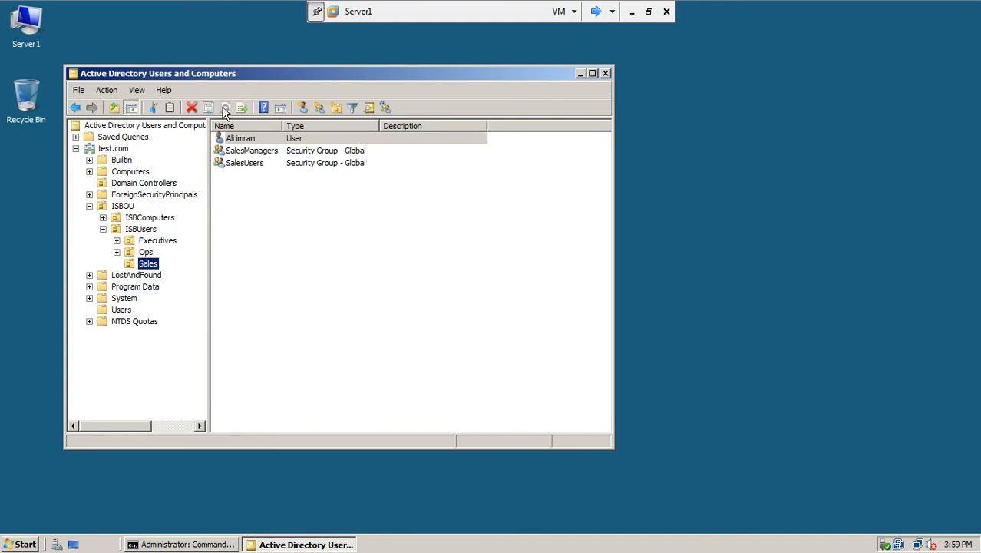
{"action": "left_click", "coordinate": [597, 13]}
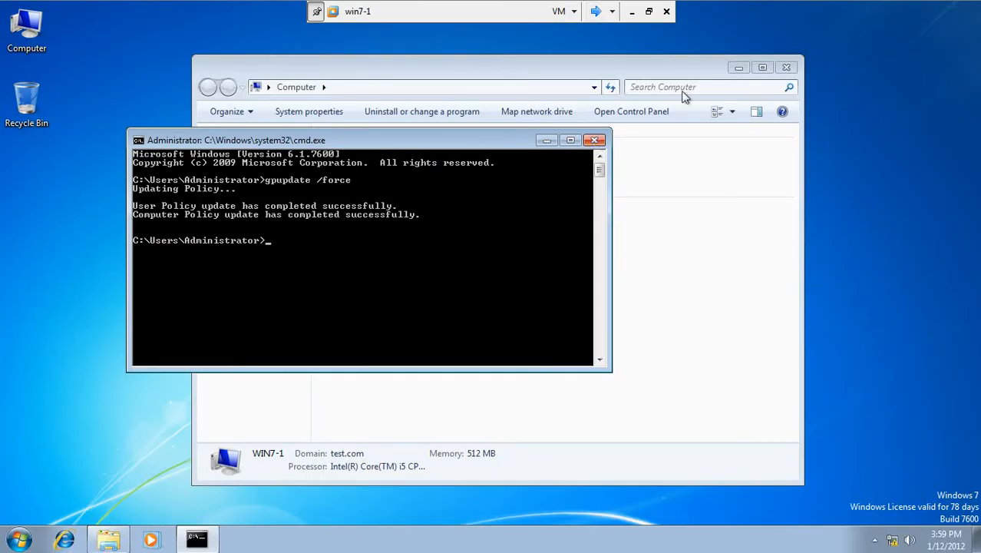
Step: Close the Command Prompt and Computer windows and log the Administrator off win7-1
{"action": "left_click", "coordinate": [593, 141]}
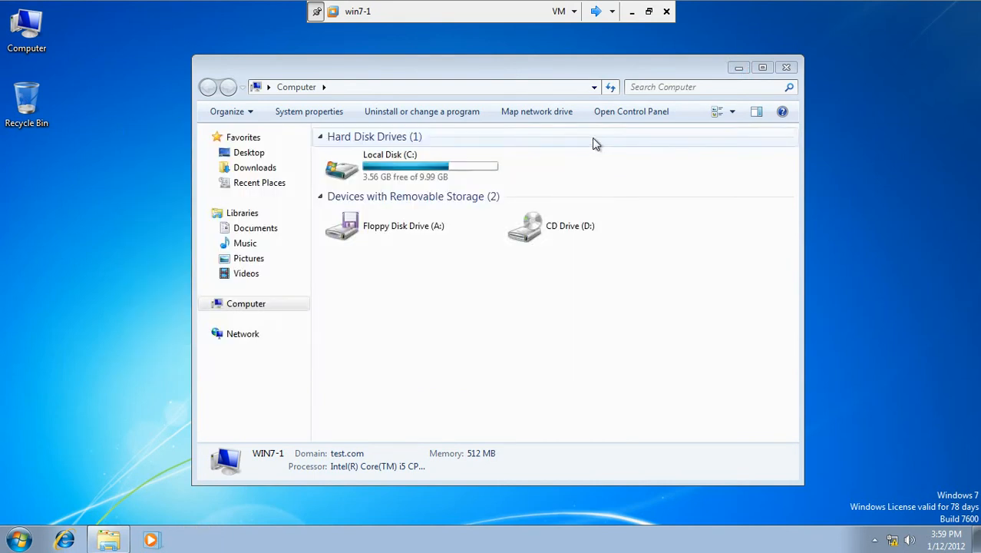
{"action": "left_click", "coordinate": [786, 69]}
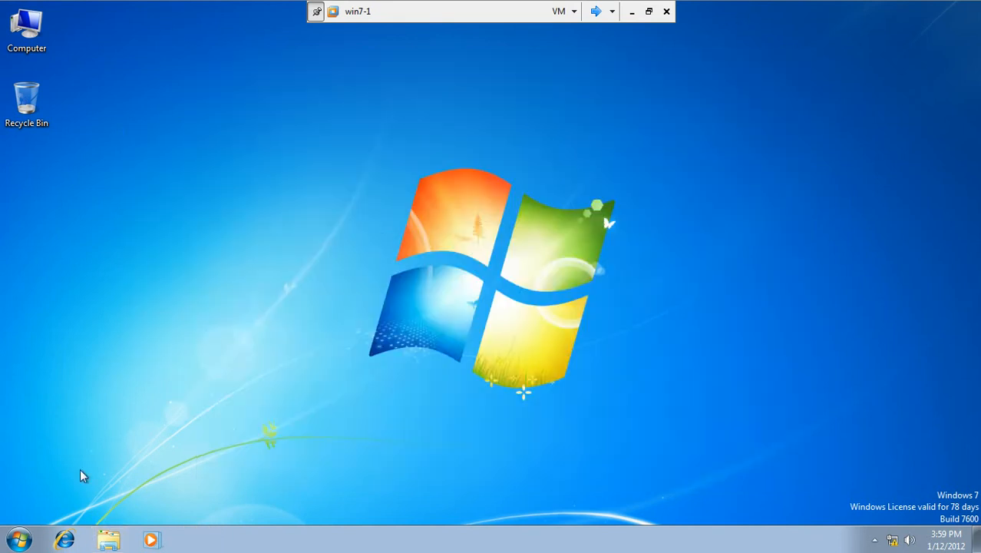
{"action": "left_click", "coordinate": [34, 536]}
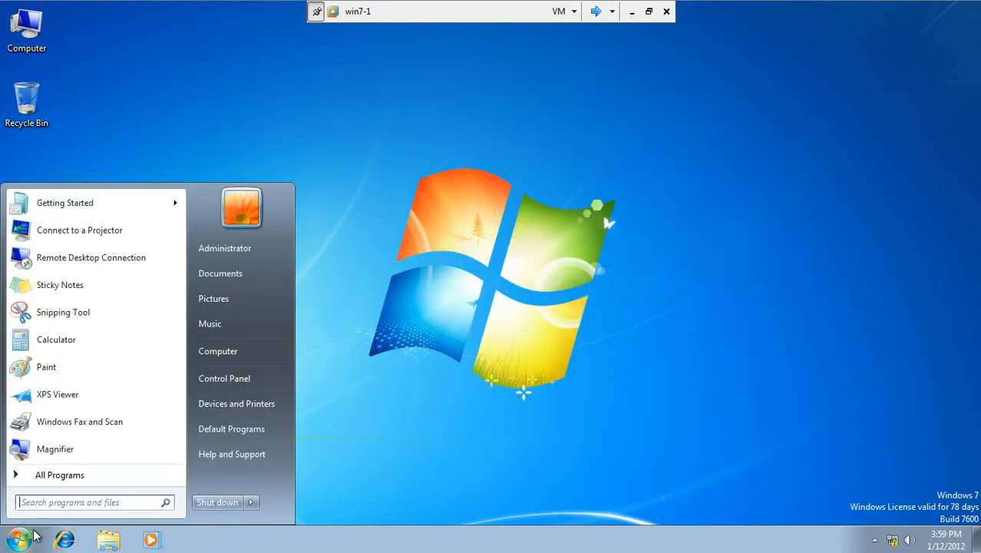
{"action": "left_click", "coordinate": [251, 502]}
{"action": "left_click", "coordinate": [292, 451]}
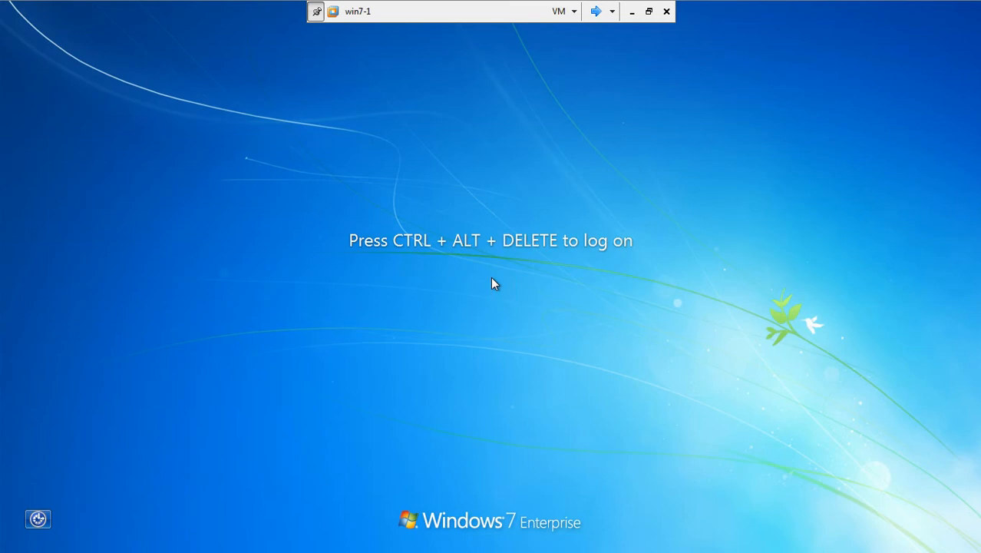
Step: Log back on as Administrator, refresh the Computer drive list, then close it
{"action": "key", "text": "ctrl+alt+Delete"}
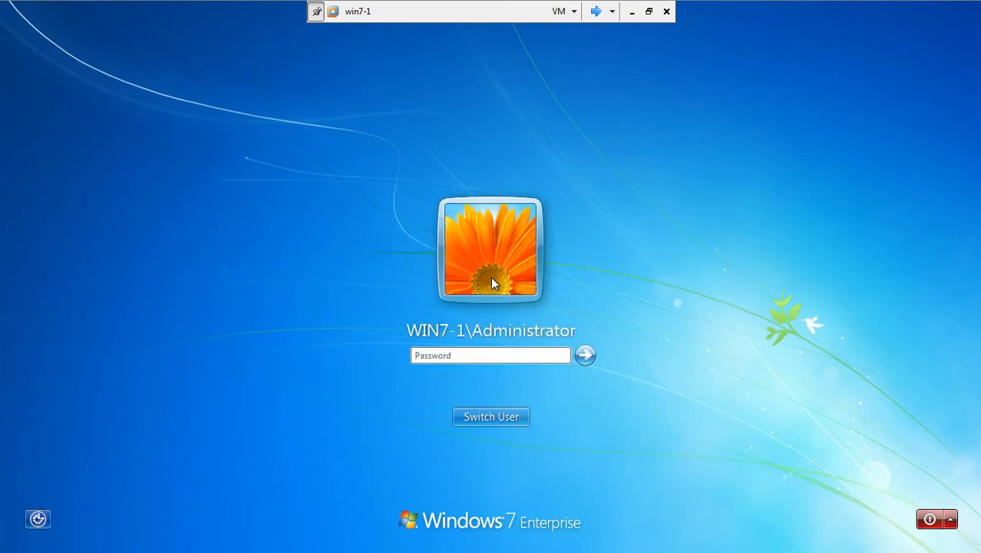
{"action": "type", "text": "•••"}
{"action": "key", "text": "Return"}
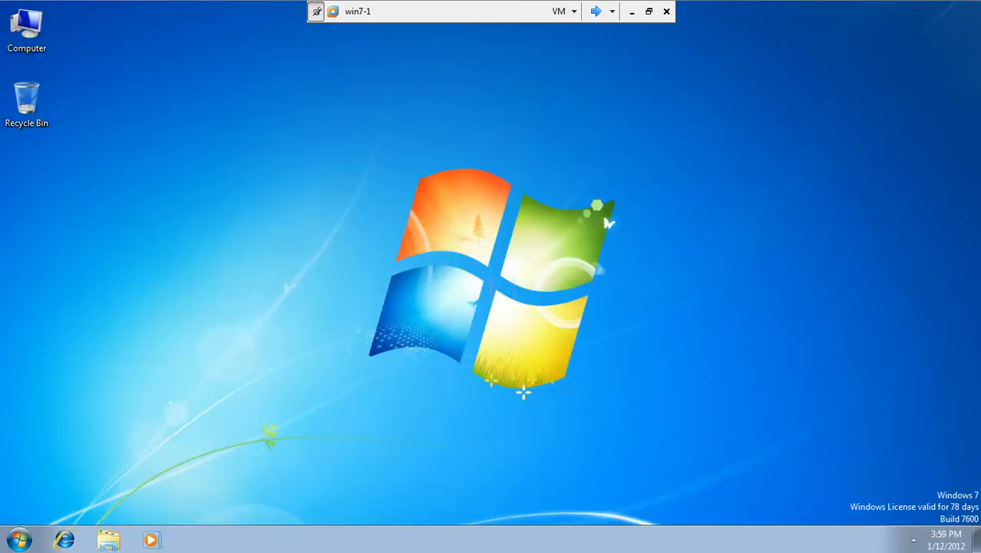
{"action": "double_click", "coordinate": [34, 48]}
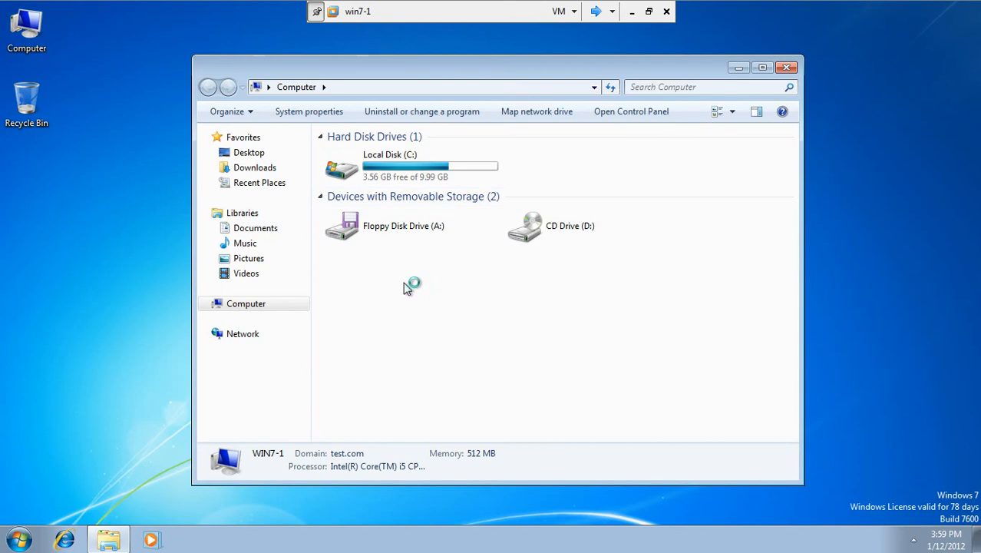
{"action": "right_click", "coordinate": [405, 283]}
{"action": "left_click", "coordinate": [443, 340]}
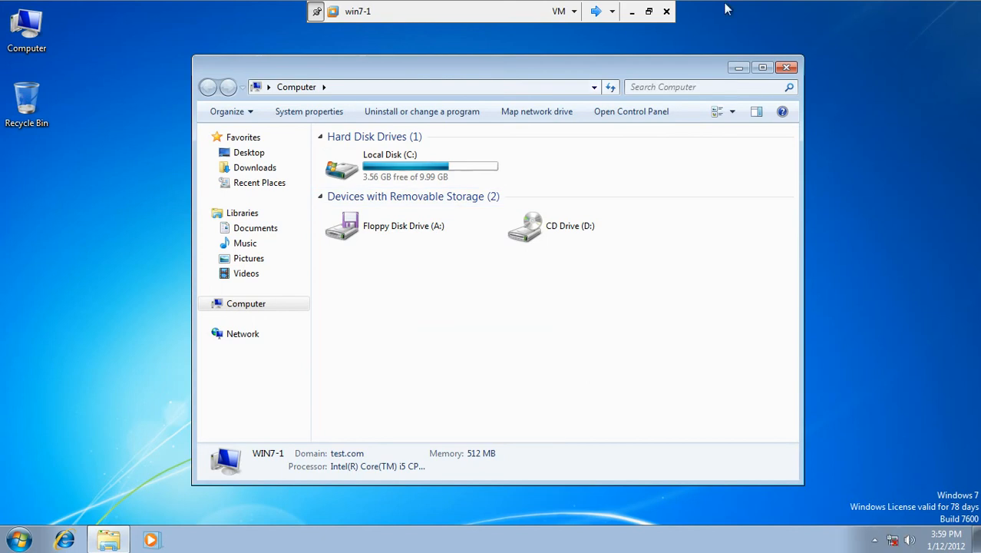
{"action": "left_click", "coordinate": [789, 67]}
Step: Log the Administrator off win7-1 again
{"action": "left_click", "coordinate": [19, 539]}
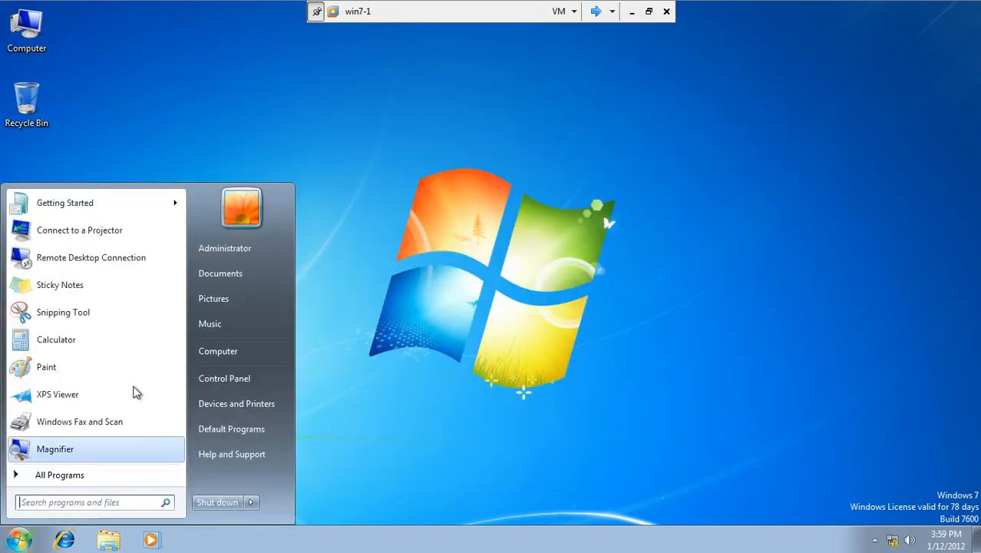
{"action": "left_click", "coordinate": [251, 502]}
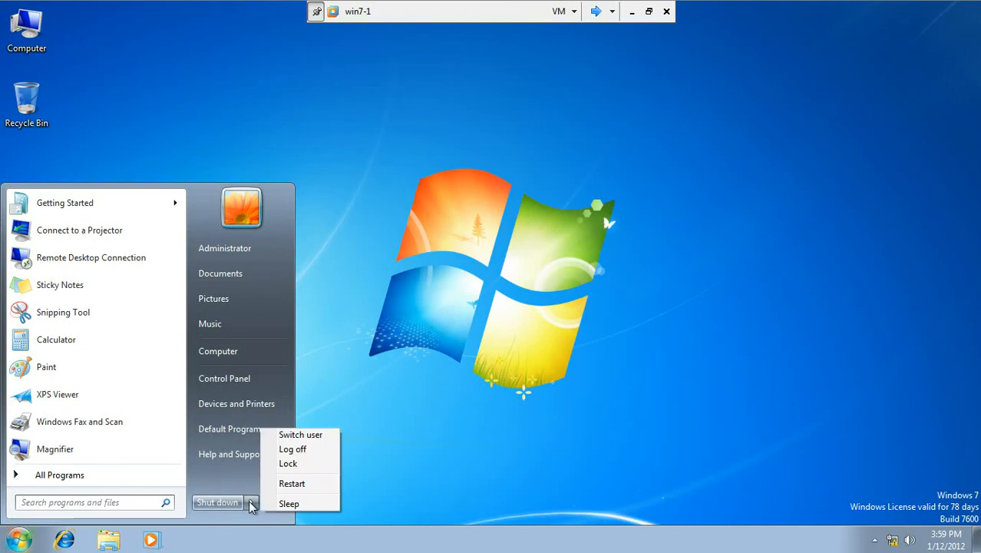
{"action": "left_click", "coordinate": [313, 451]}
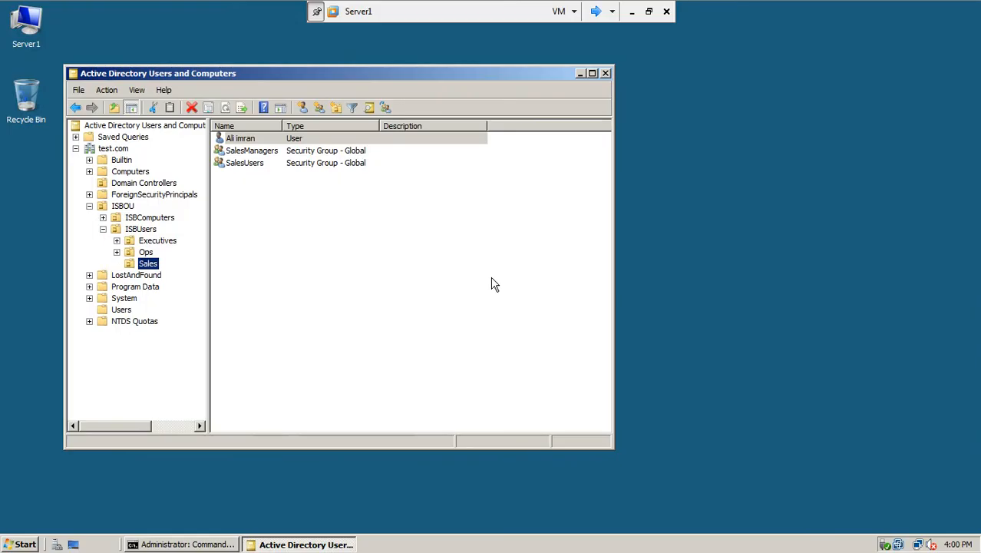
{"action": "left_click", "coordinate": [605, 11]}
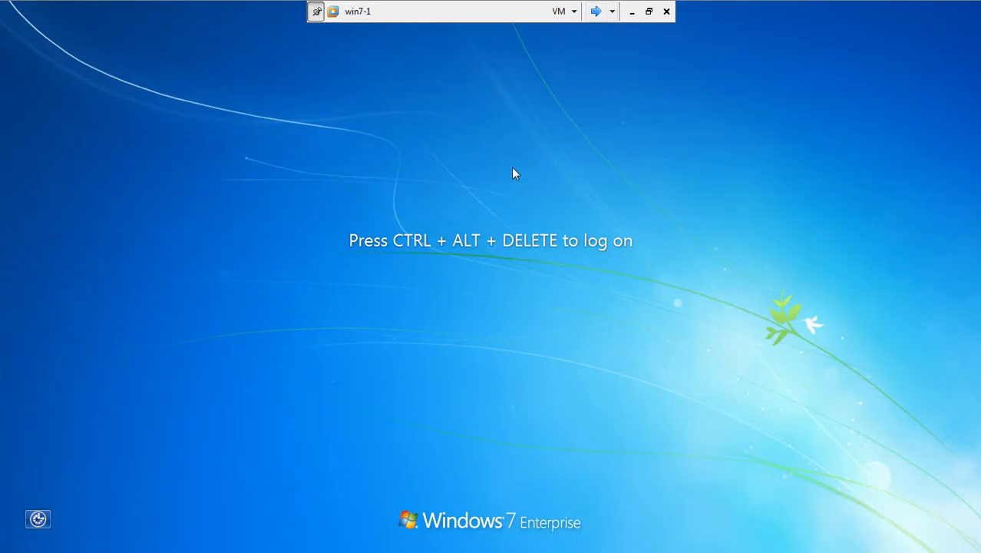
Step: Log on to win7-1 as the new domain user through Other User
{"action": "key", "text": "ctrl+alt+Insert"}
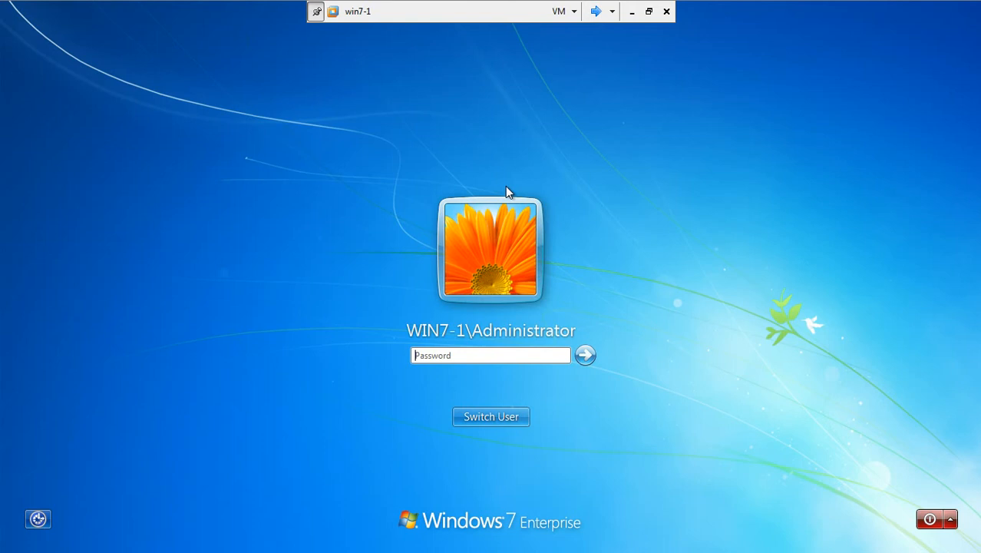
{"action": "left_click", "coordinate": [491, 418]}
{"action": "left_click", "coordinate": [554, 321]}
{"action": "type", "text": "a"}
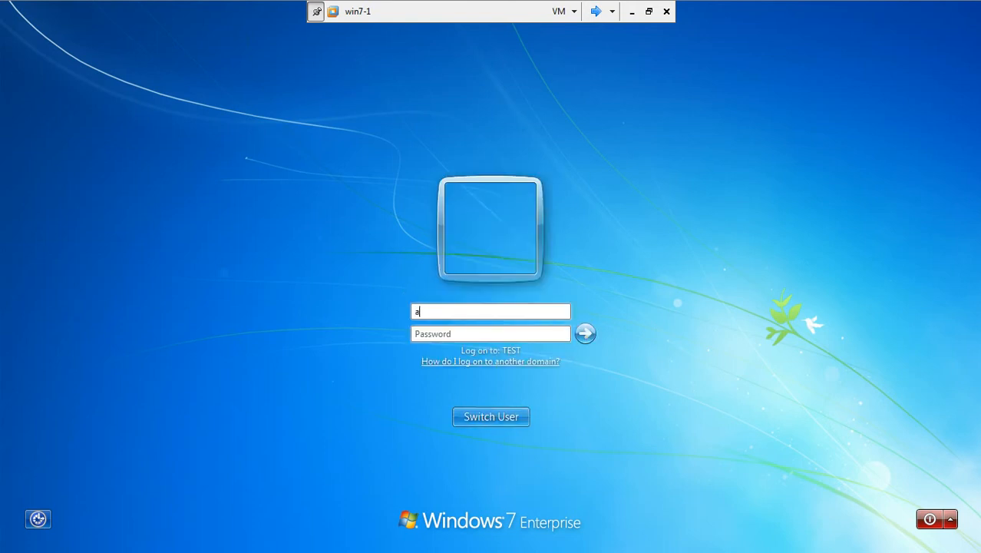
{"action": "type", "text": "Pas"}
{"action": "key", "text": "Return"}
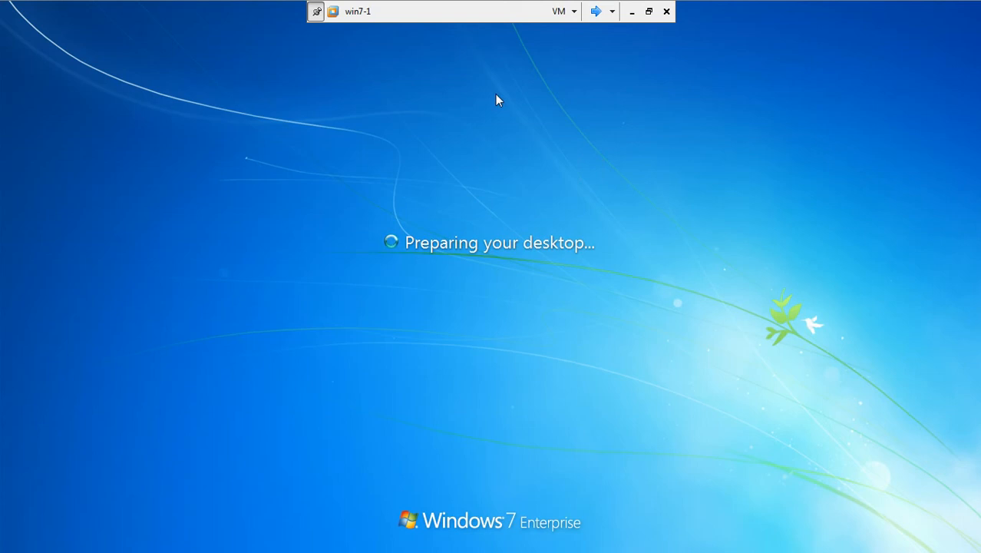
{"action": "left_click", "coordinate": [596, 11]}
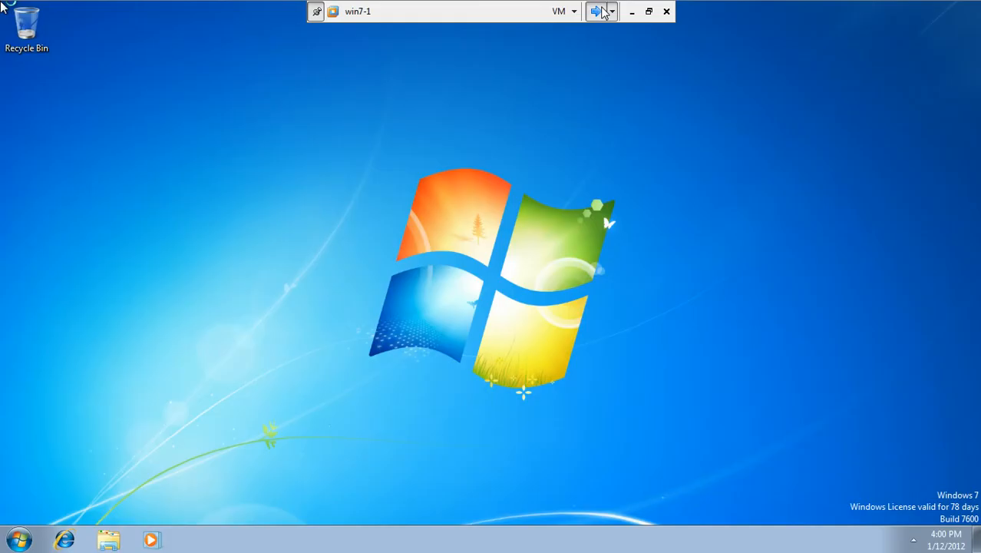
{"action": "left_click", "coordinate": [596, 12]}
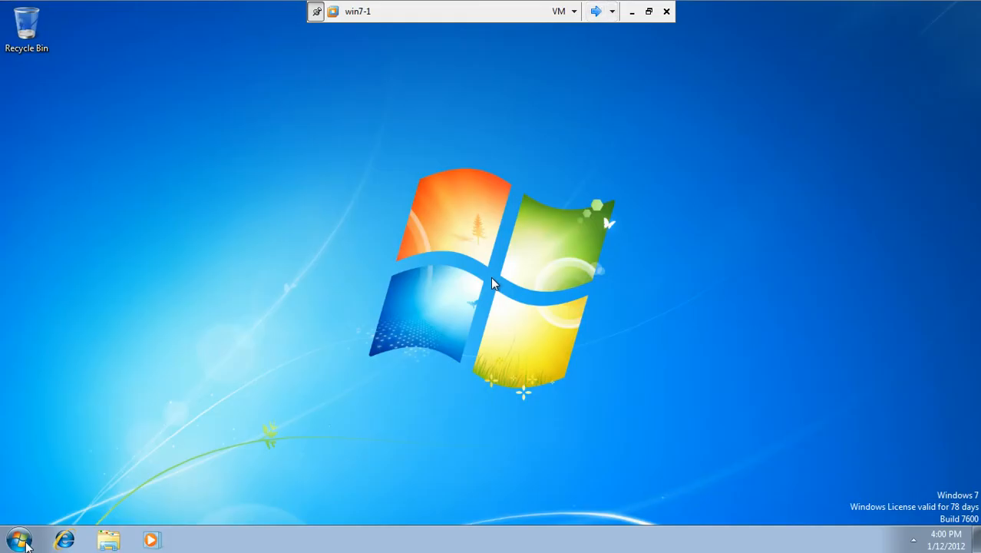
Step: Open Computer on win7-1 to confirm the mapdriveA M: drive appears
{"action": "left_click", "coordinate": [19, 540]}
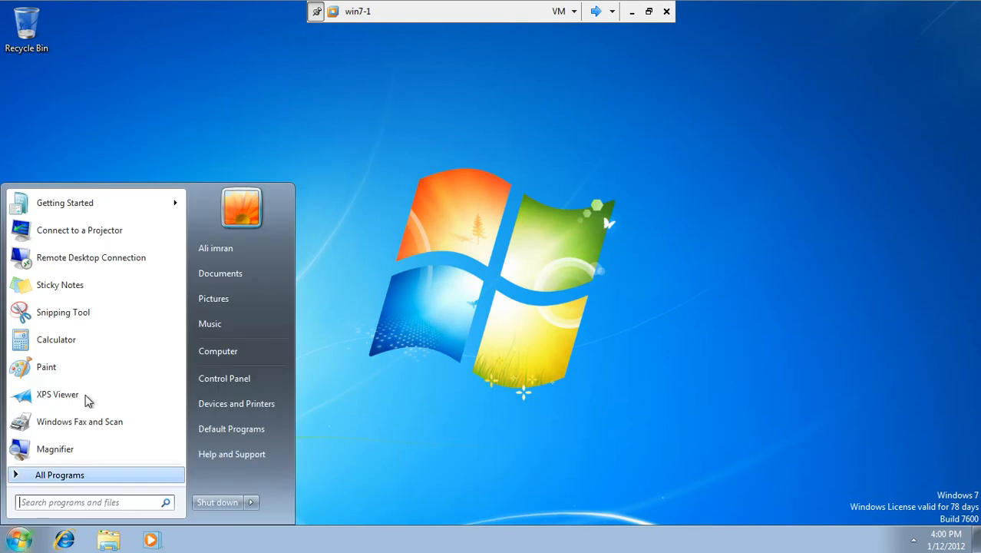
{"action": "left_click", "coordinate": [221, 353]}
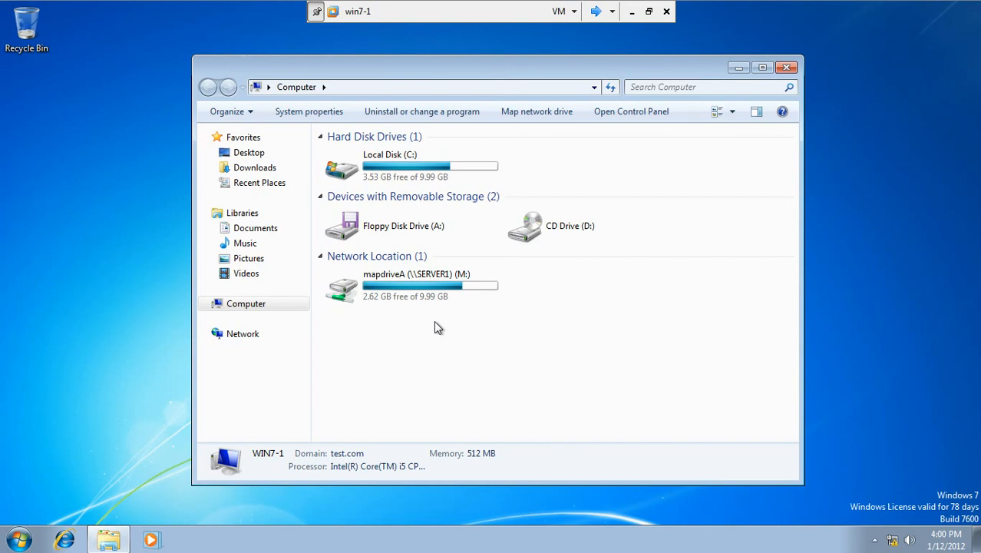
{"action": "left_click", "coordinate": [595, 11]}
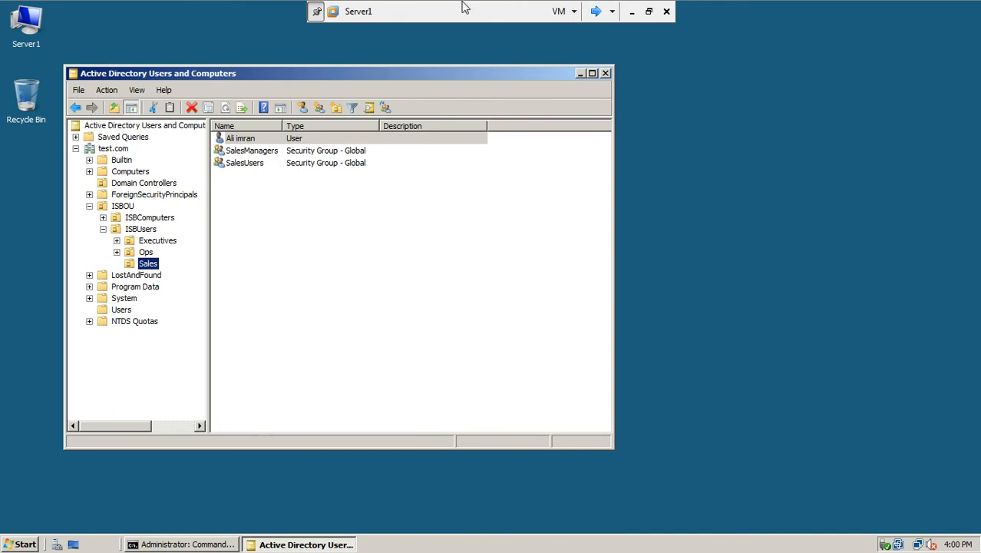
{"action": "left_click", "coordinate": [595, 11]}
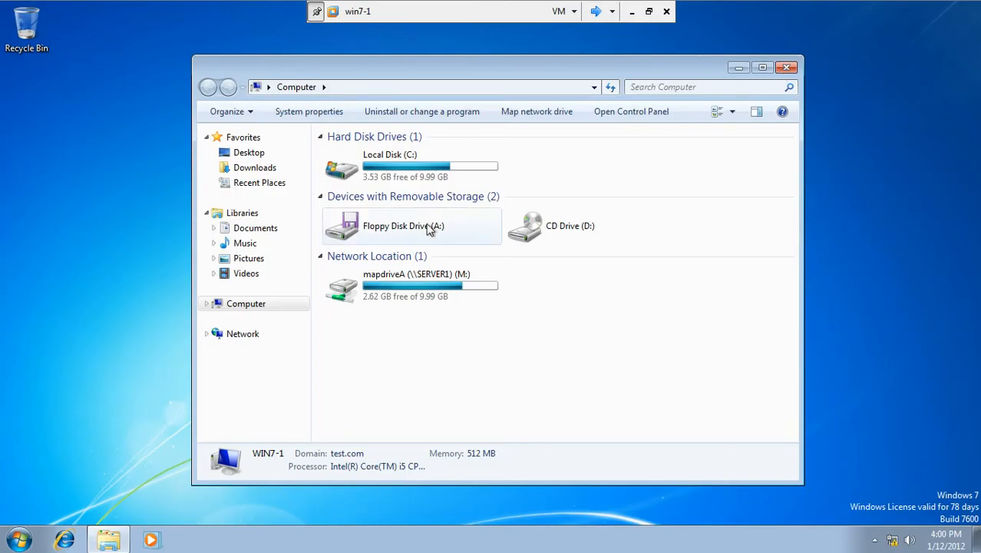
Step: Close Computer, log the domain user off, and bring up the logon prompt
{"action": "left_click", "coordinate": [786, 66]}
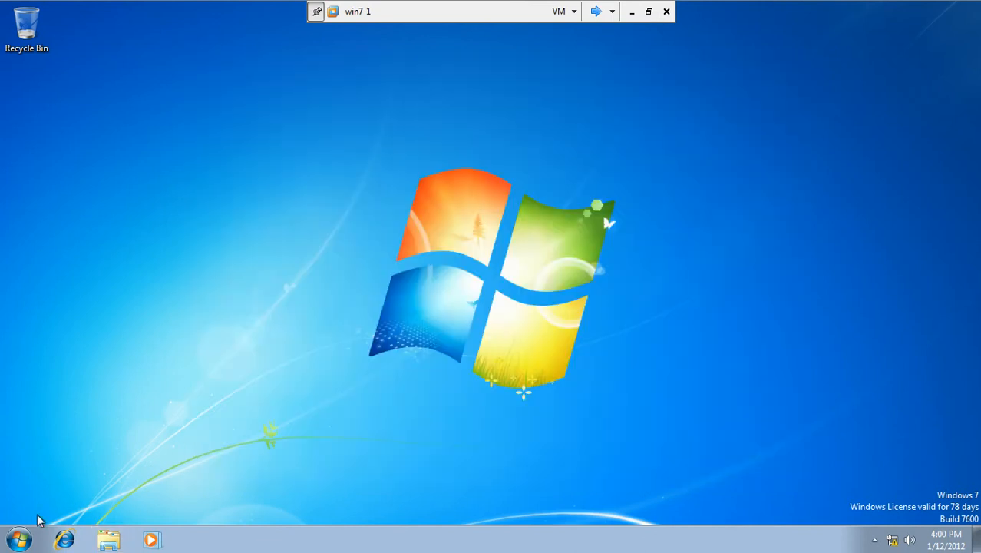
{"action": "left_click", "coordinate": [18, 539]}
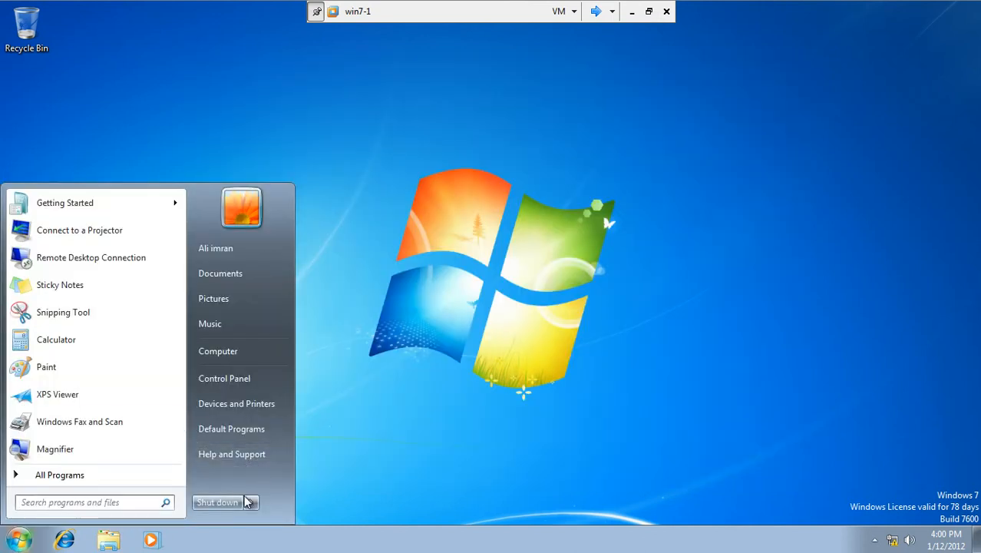
{"action": "mouse_move", "coordinate": [249, 502]}
{"action": "left_click", "coordinate": [312, 453]}
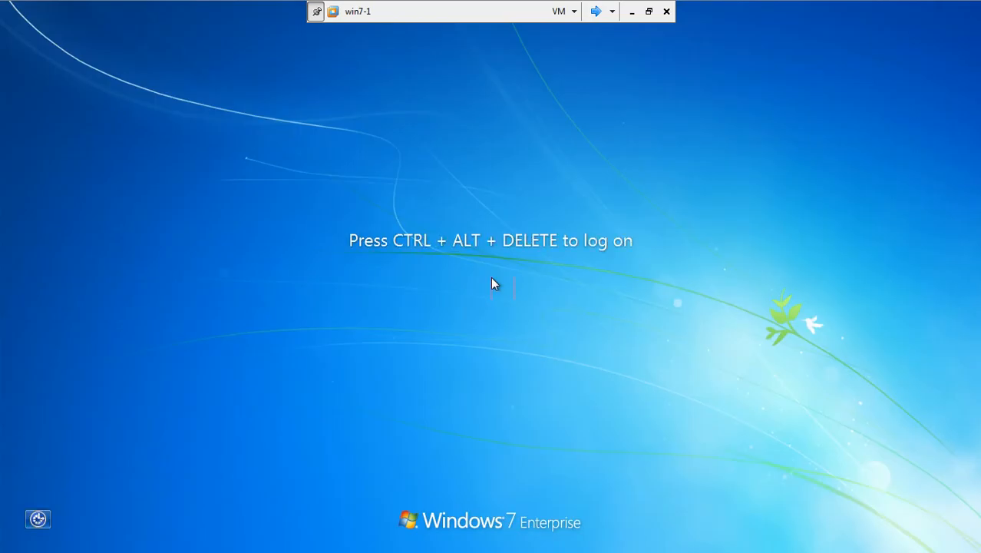
{"action": "key", "text": "ctrl+alt+Delete"}
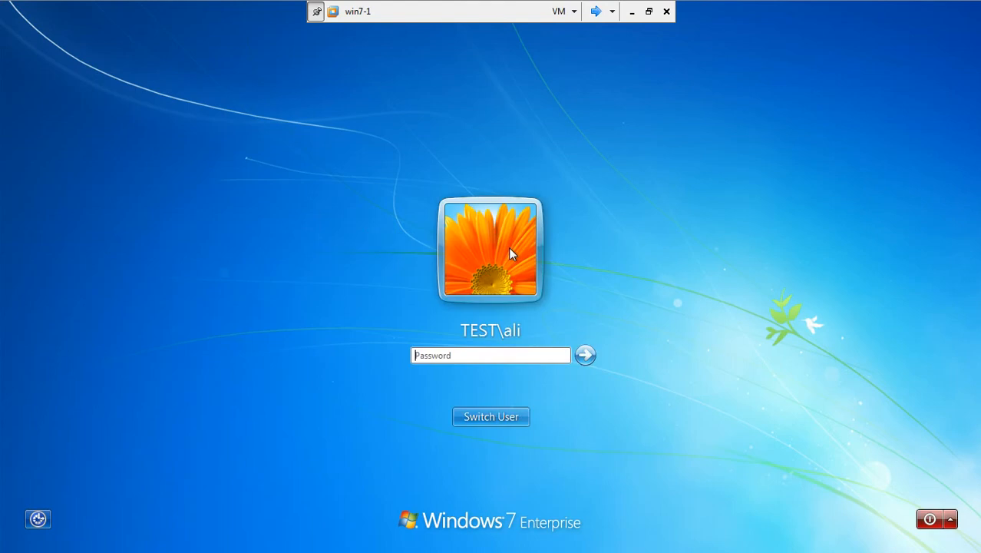
Step: Sign in to win7-1 as the local administrator and check Computer, which lists only C:, A: and D:
{"action": "left_click", "coordinate": [493, 415]}
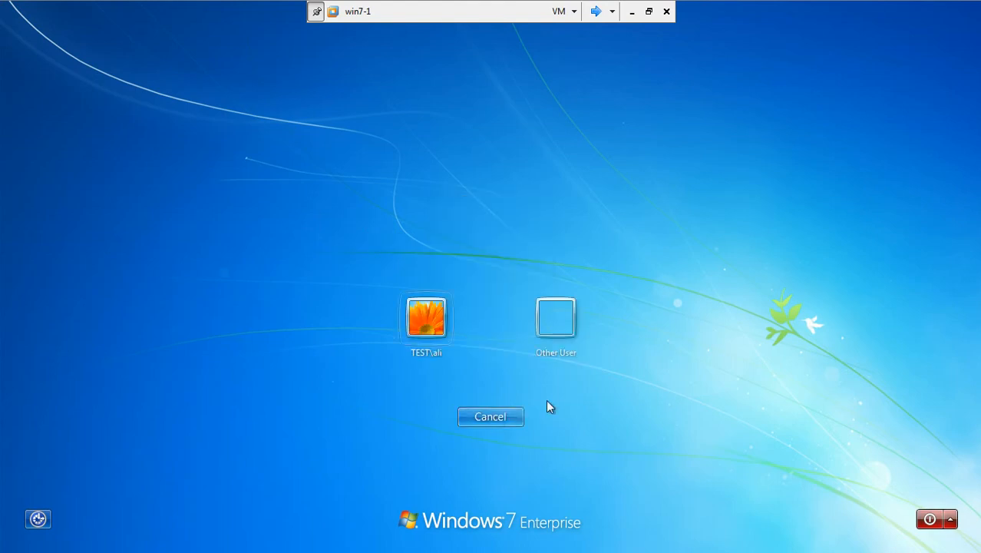
{"action": "left_click", "coordinate": [558, 347]}
{"action": "type", "text": "administ"}
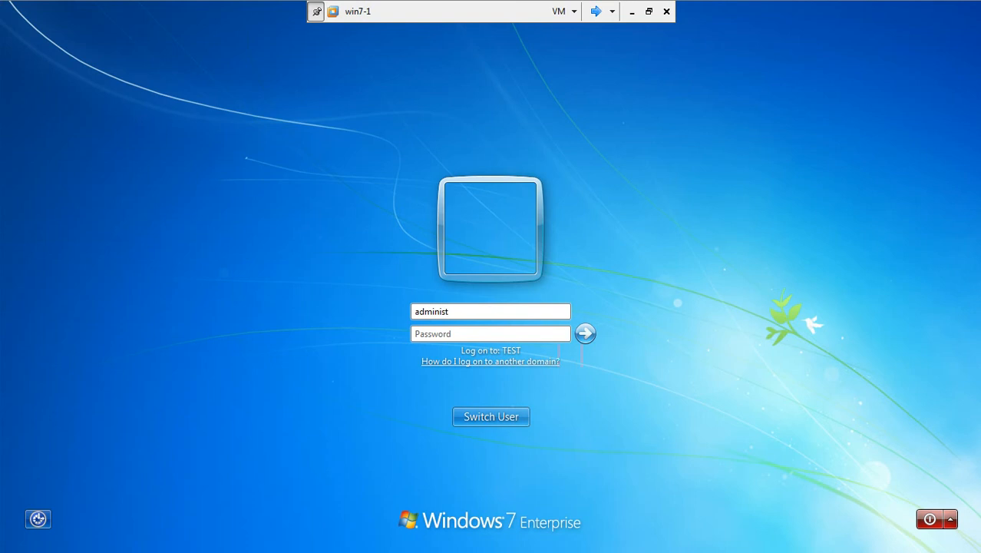
{"action": "type", "text": "r"}
{"action": "key", "text": "Tab"}
{"action": "type", "text": "••"}
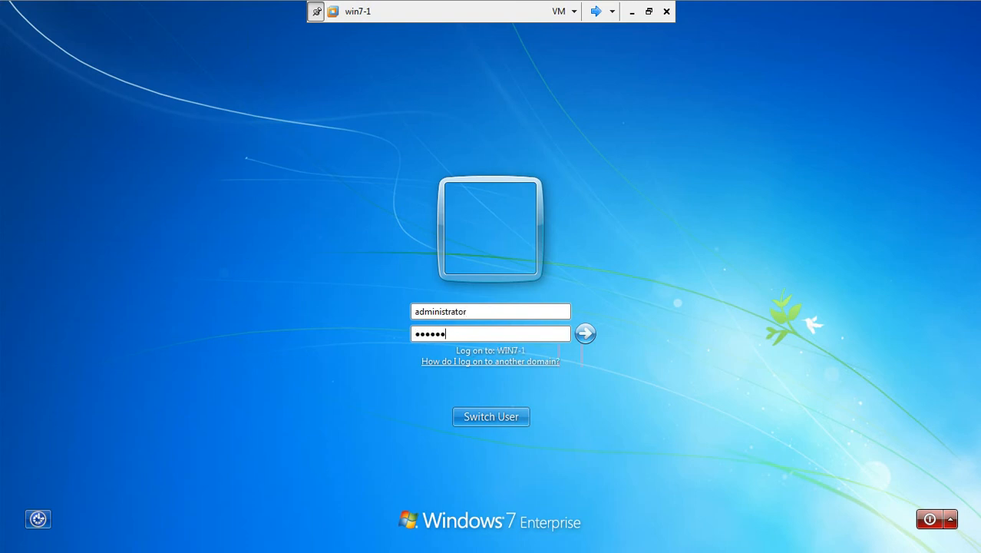
{"action": "type", "text": "••••"}
{"action": "key", "text": "Return"}
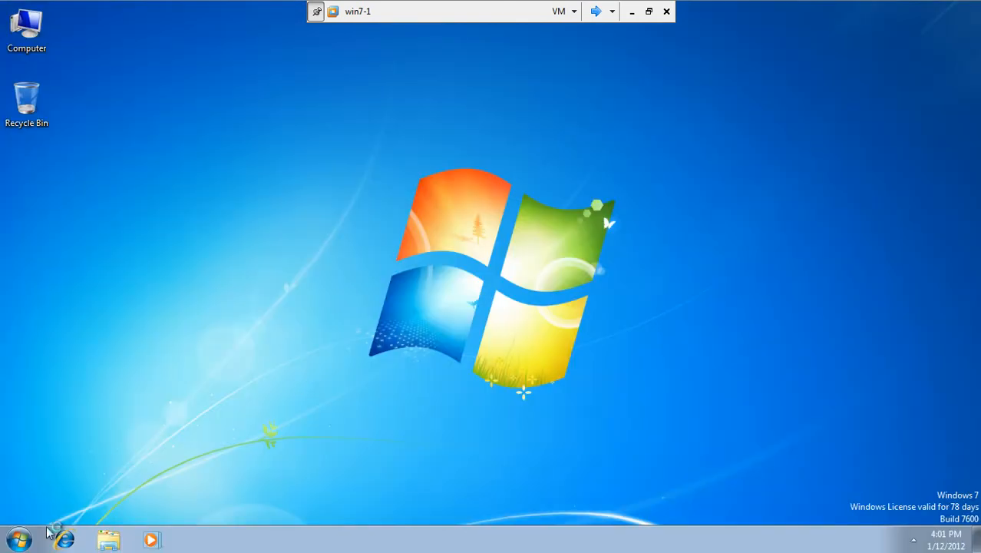
{"action": "double_click", "coordinate": [17, 21]}
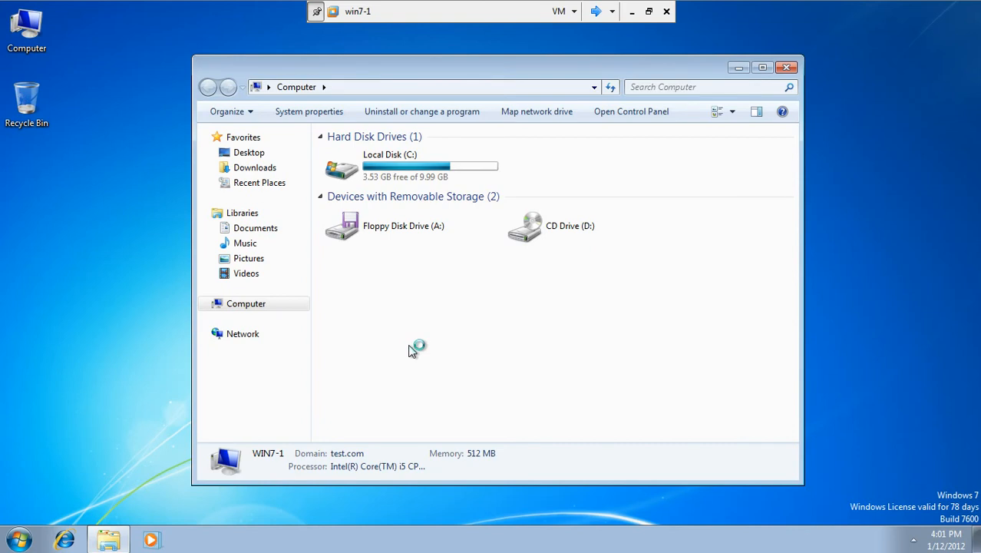
{"action": "left_click", "coordinate": [595, 11]}
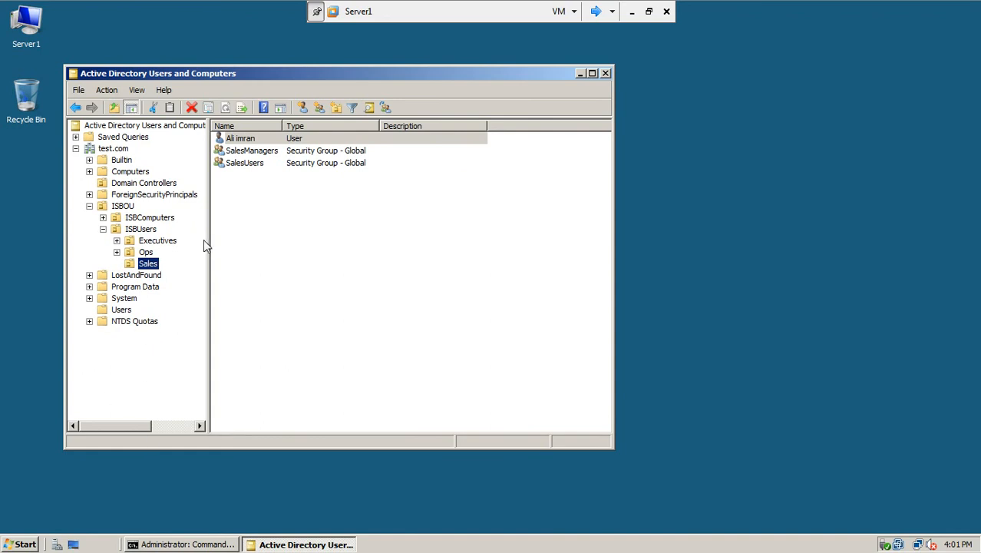
Step: Open Group Policy Management, check the Default Domain Policy without renaming it, then close it
{"action": "left_click", "coordinate": [12, 546]}
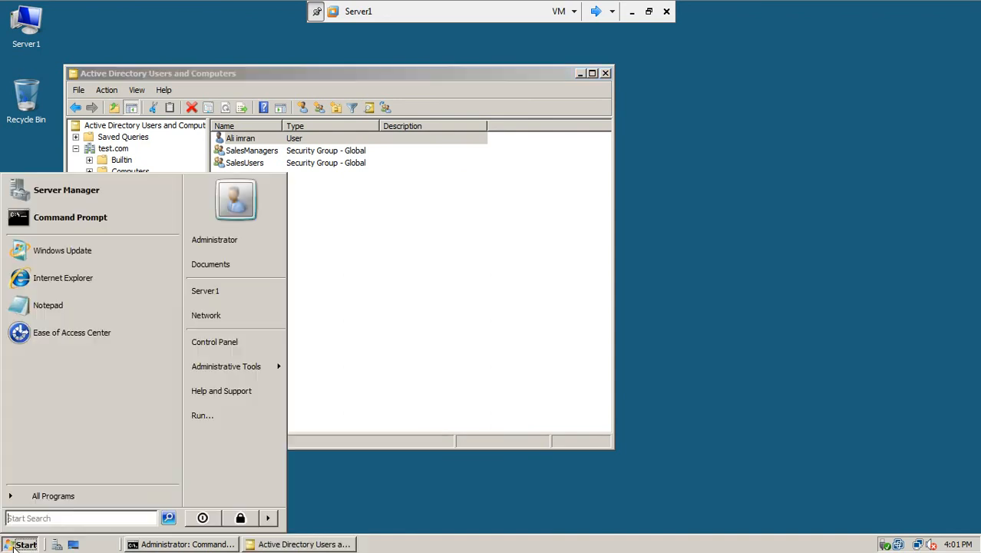
{"action": "mouse_move", "coordinate": [213, 368]}
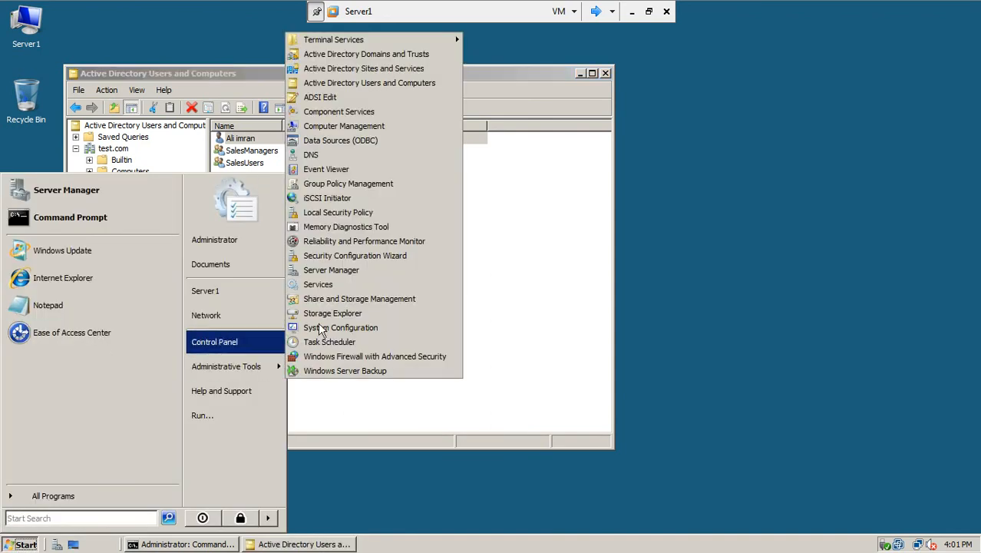
{"action": "left_click", "coordinate": [358, 191]}
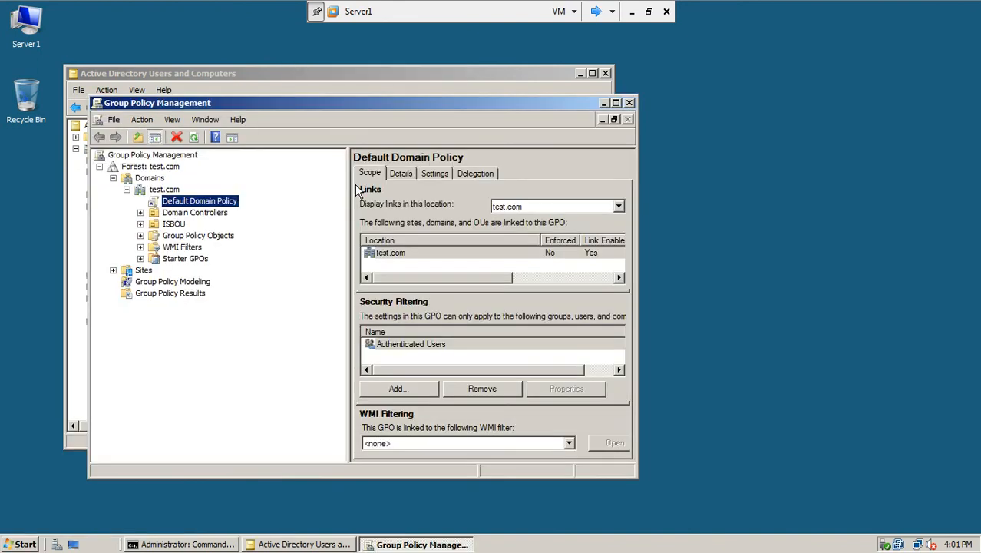
{"action": "right_click", "coordinate": [177, 204]}
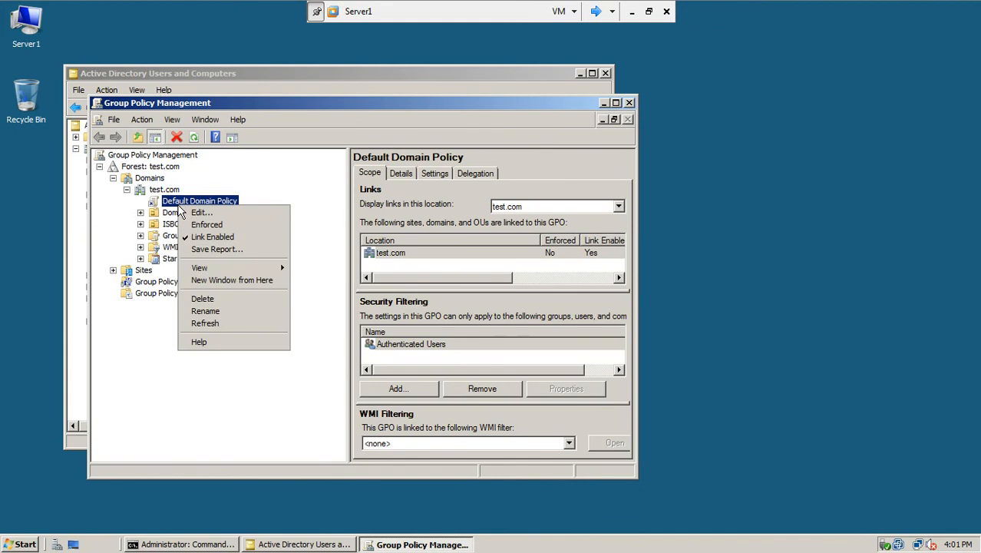
{"action": "left_click", "coordinate": [211, 209]}
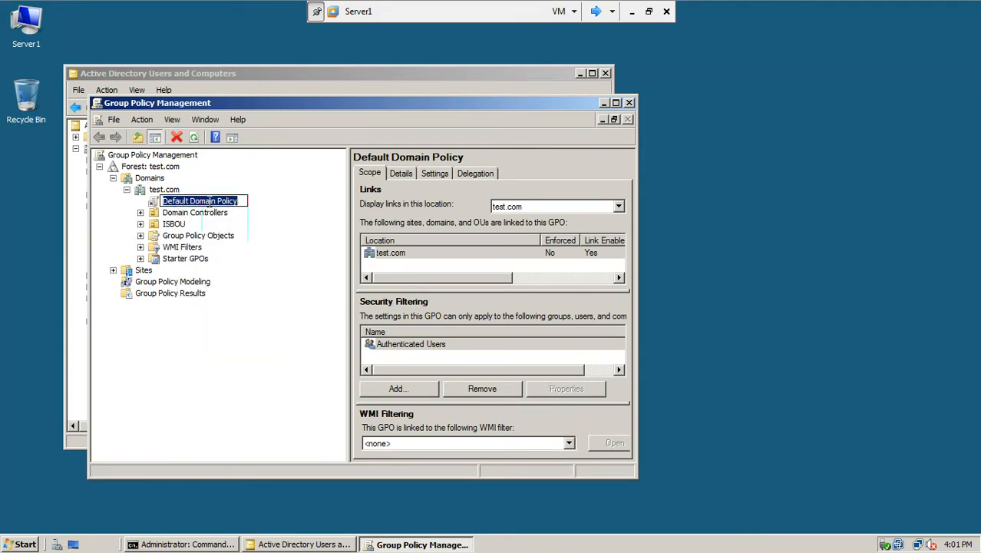
{"action": "left_click", "coordinate": [162, 200]}
{"action": "left_click", "coordinate": [153, 202]}
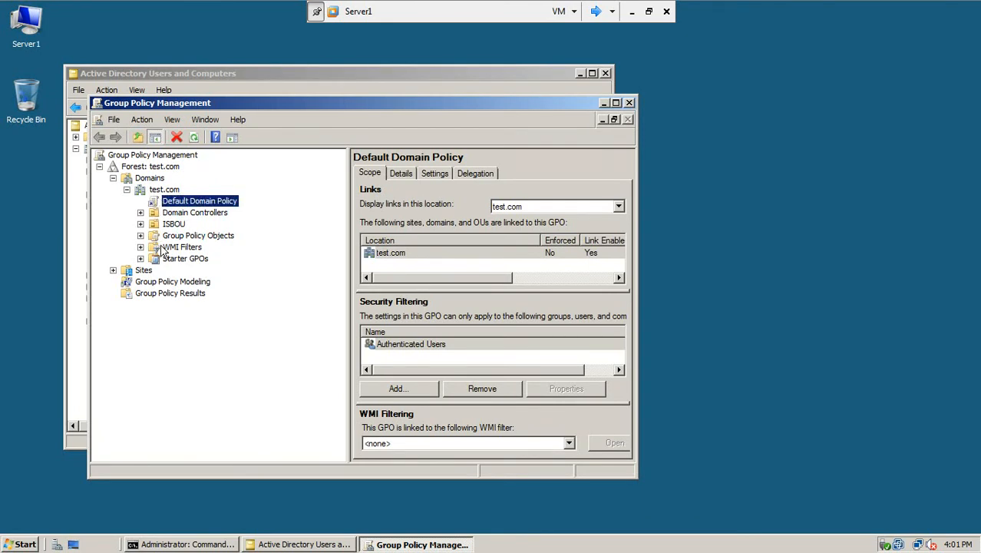
{"action": "left_click", "coordinate": [629, 102]}
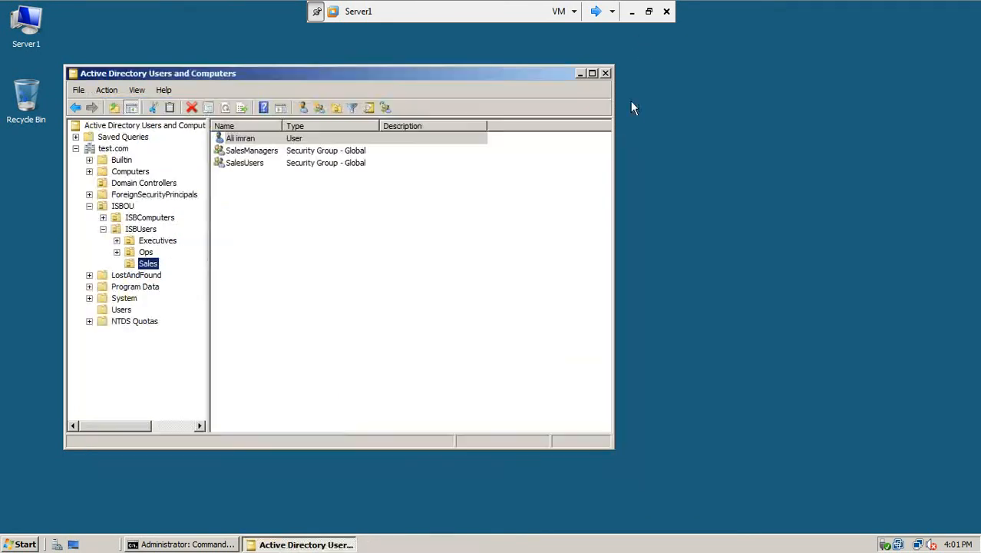
Step: List the Users container accounts in Active Directory Users and Computers, then switch to win7-1
{"action": "left_click", "coordinate": [125, 313]}
{"action": "left_click", "coordinate": [247, 371]}
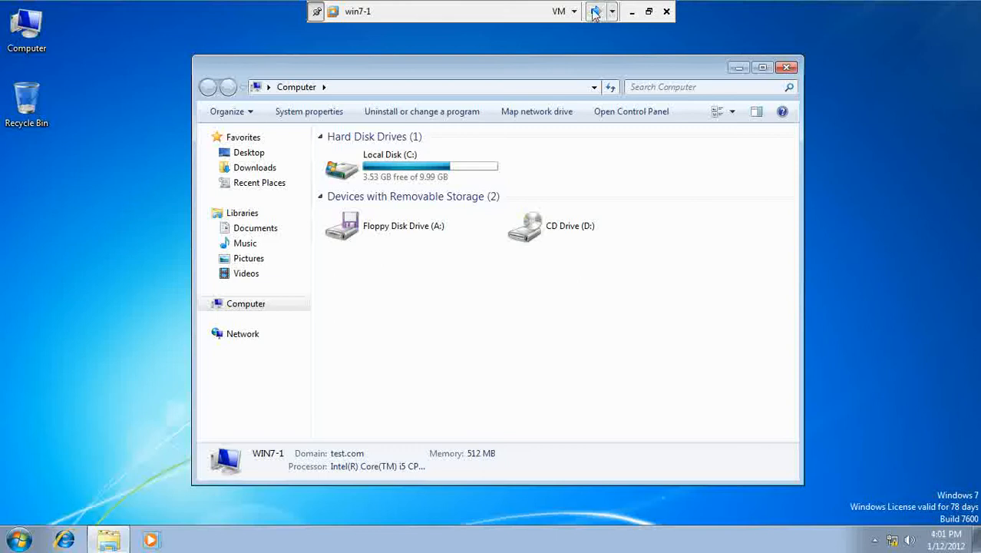
{"action": "left_click", "coordinate": [596, 11]}
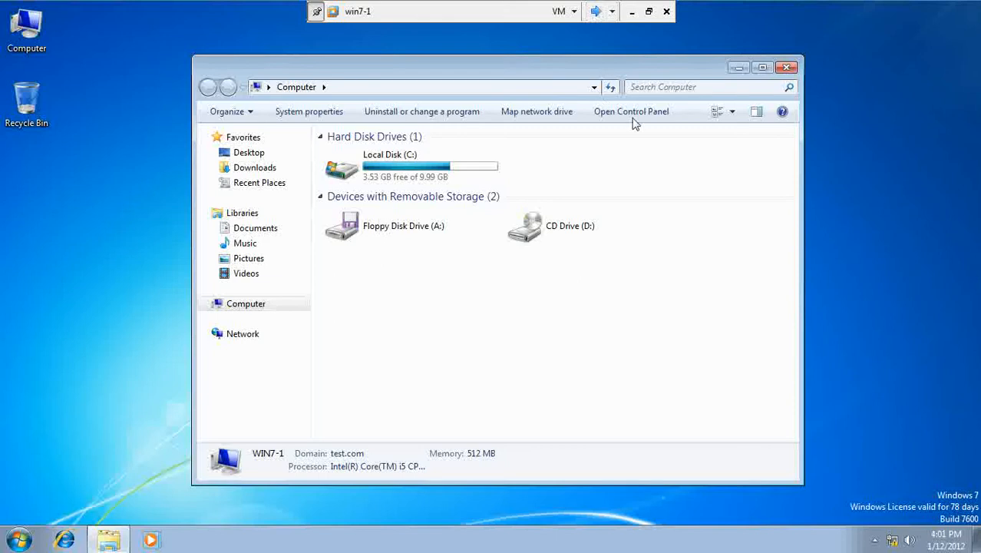
Step: Close the Computer window and log the administrator off win7-1
{"action": "left_click", "coordinate": [785, 67]}
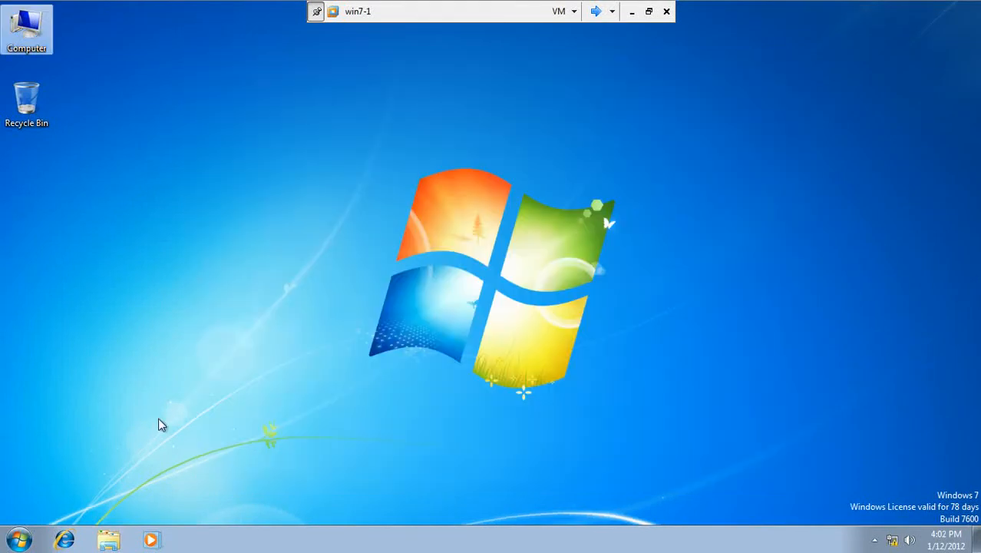
{"action": "left_click", "coordinate": [19, 537]}
{"action": "mouse_move", "coordinate": [250, 502]}
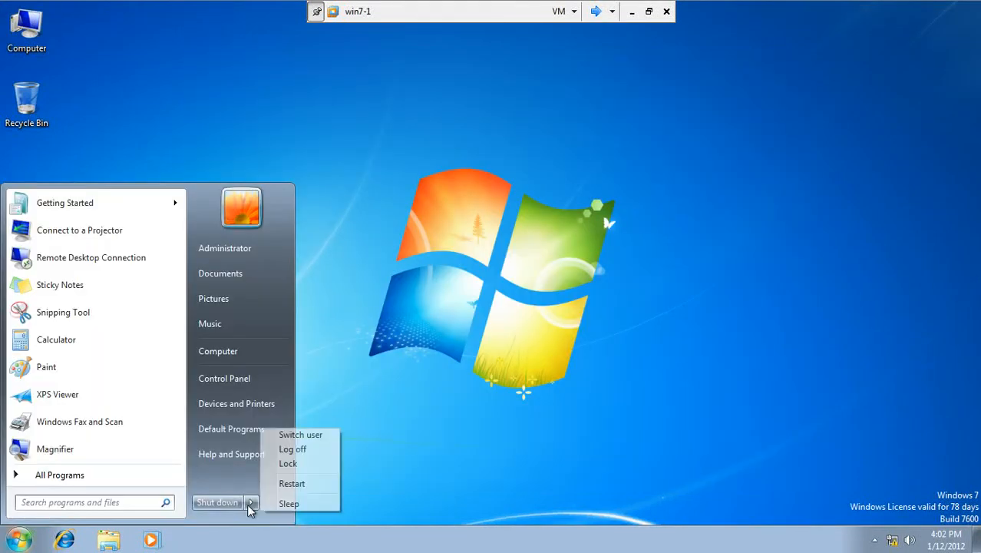
{"action": "left_click", "coordinate": [300, 450]}
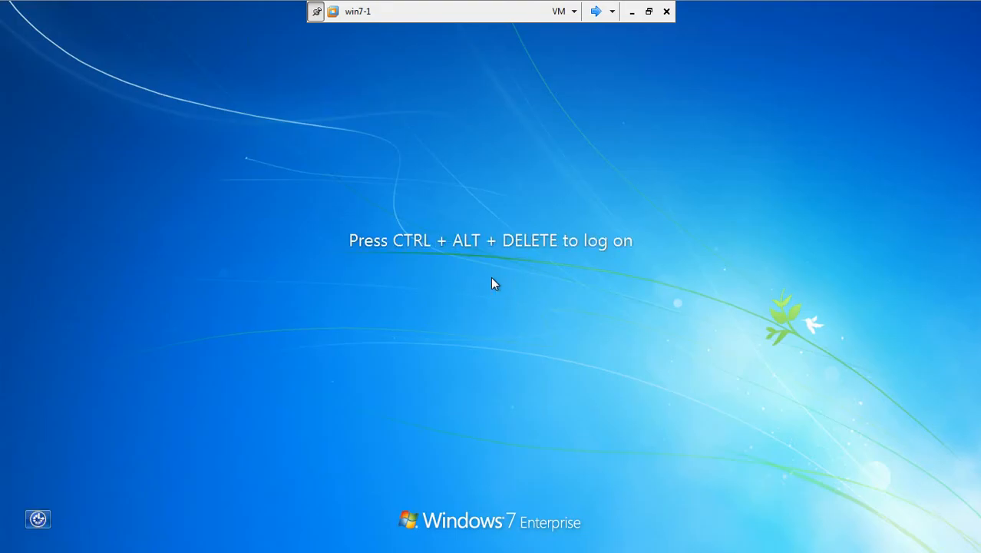
Step: Sign in to win7-1 through Other User with the domain user's name and password
{"action": "key", "text": "ctrl+alt+Delete"}
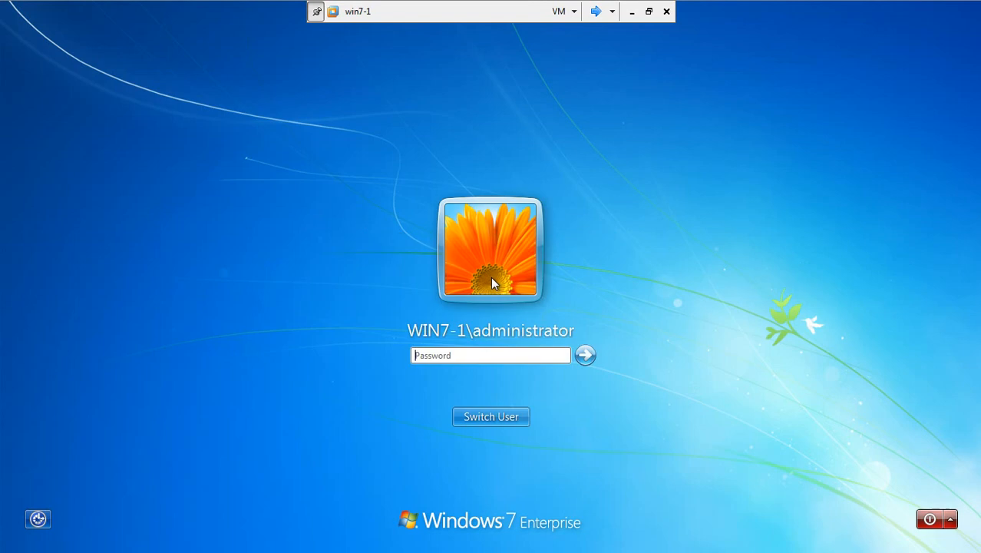
{"action": "left_click", "coordinate": [476, 419]}
{"action": "left_click", "coordinate": [563, 305]}
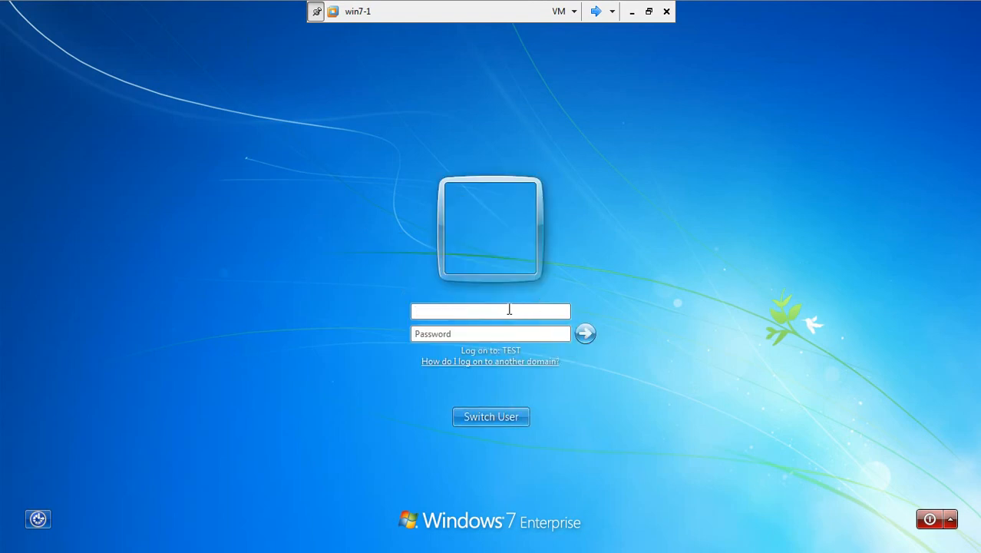
{"action": "type", "text": "shehz"}
{"action": "key", "text": "Tab"}
{"action": "type", "text": "•••"}
{"action": "key", "text": "Return"}
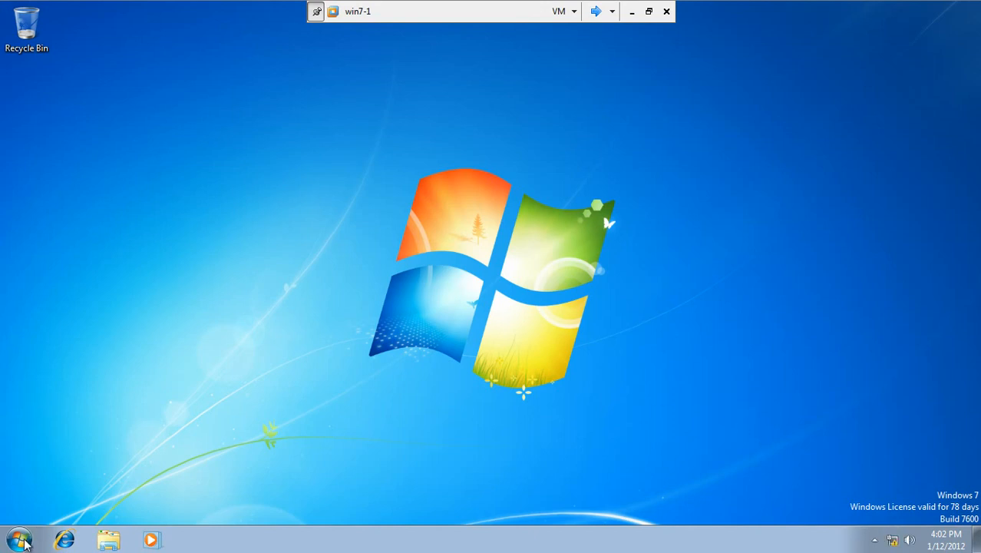
Step: Open Computer to confirm the mapdriveA (M:) network drive, then return to Server1
{"action": "left_click", "coordinate": [23, 543]}
{"action": "left_click", "coordinate": [224, 353]}
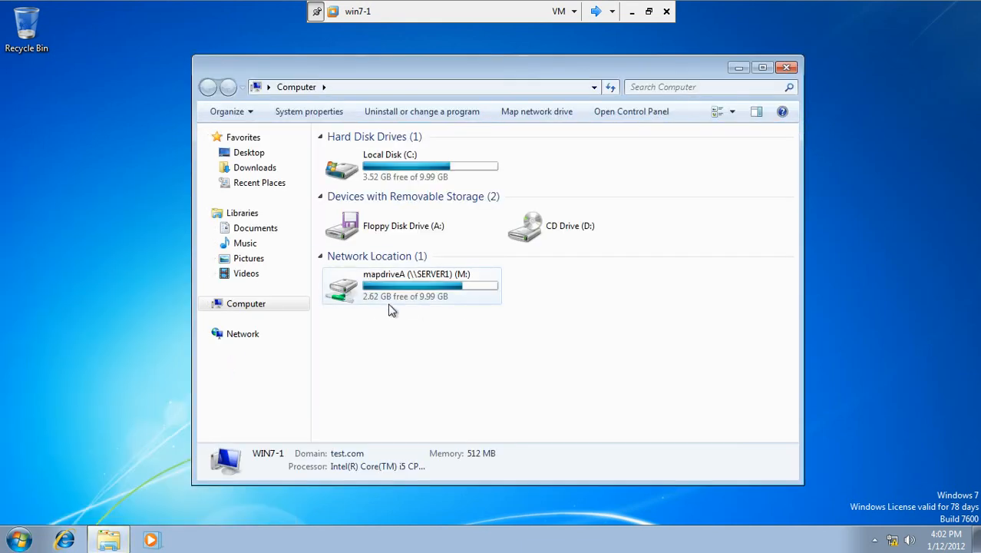
{"action": "left_click", "coordinate": [596, 13]}
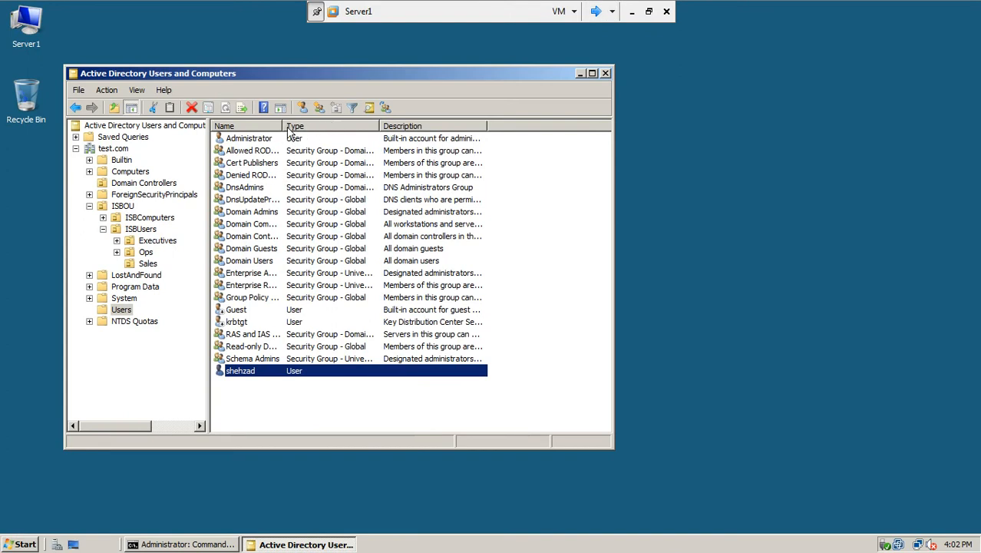
Step: Move the Administrator account from Users into the ISBOU > ISBUsers unit
{"action": "left_click_drag", "start_coordinate": [380, 124], "coordinate": [381, 119]}
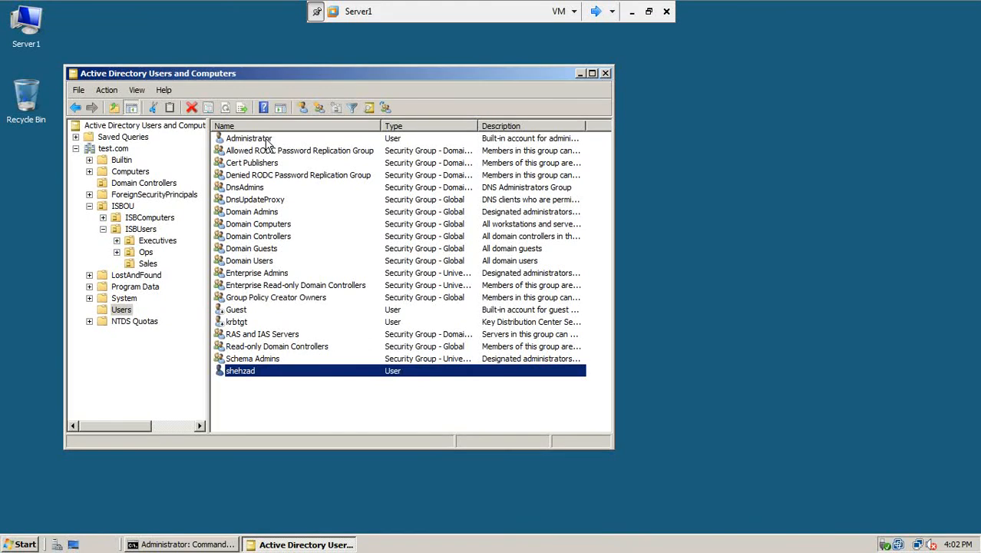
{"action": "left_click", "coordinate": [266, 140]}
{"action": "right_click", "coordinate": [266, 140]}
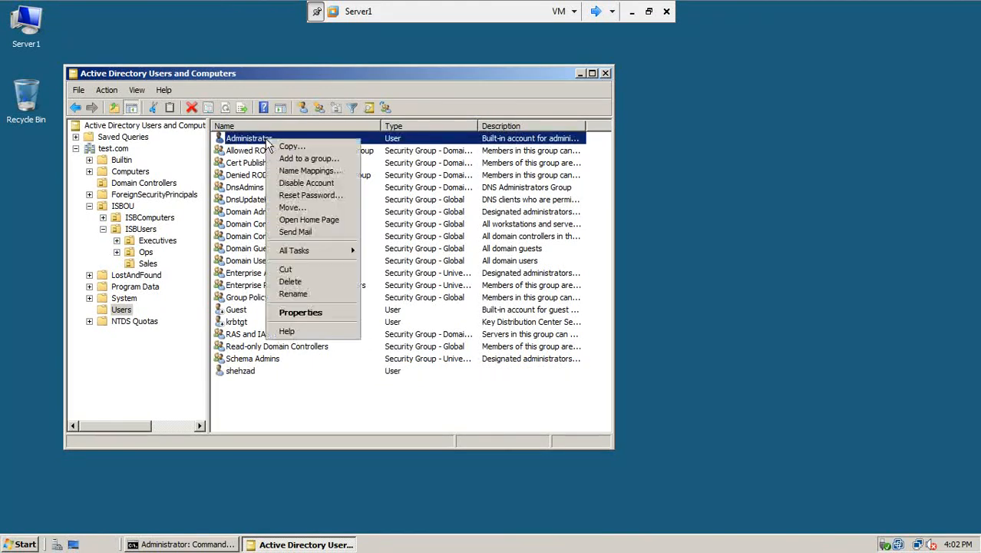
{"action": "left_click", "coordinate": [303, 207]}
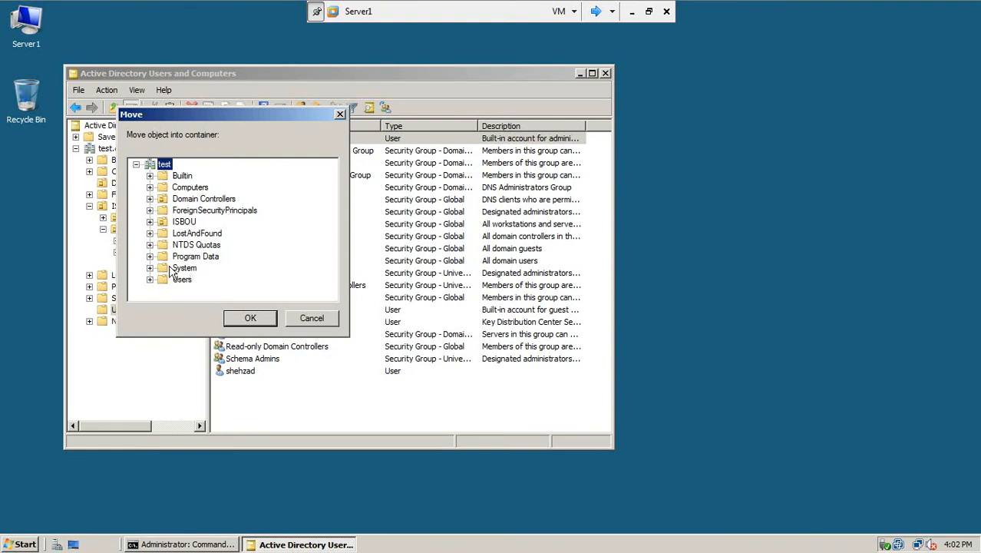
{"action": "left_click", "coordinate": [151, 222]}
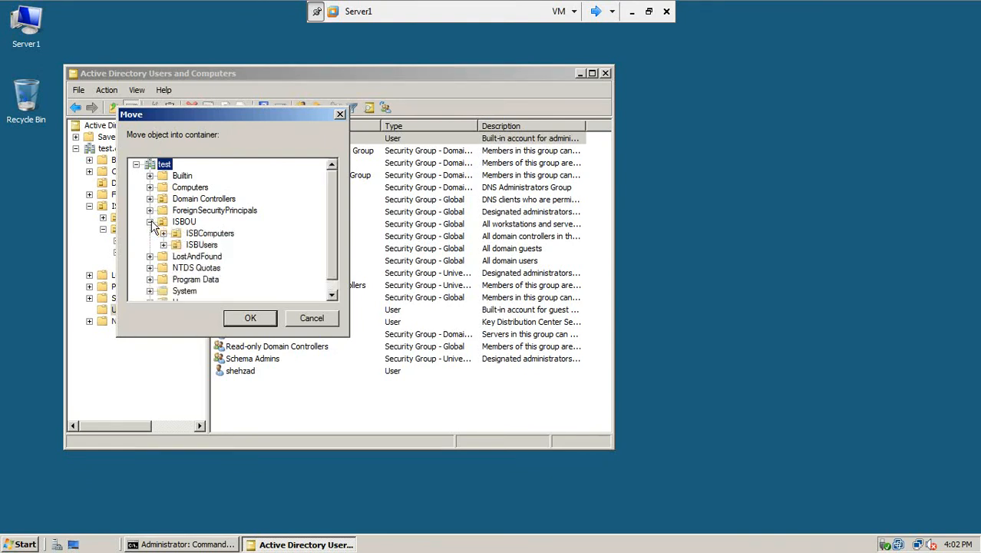
{"action": "left_click", "coordinate": [193, 234]}
{"action": "left_click", "coordinate": [194, 246]}
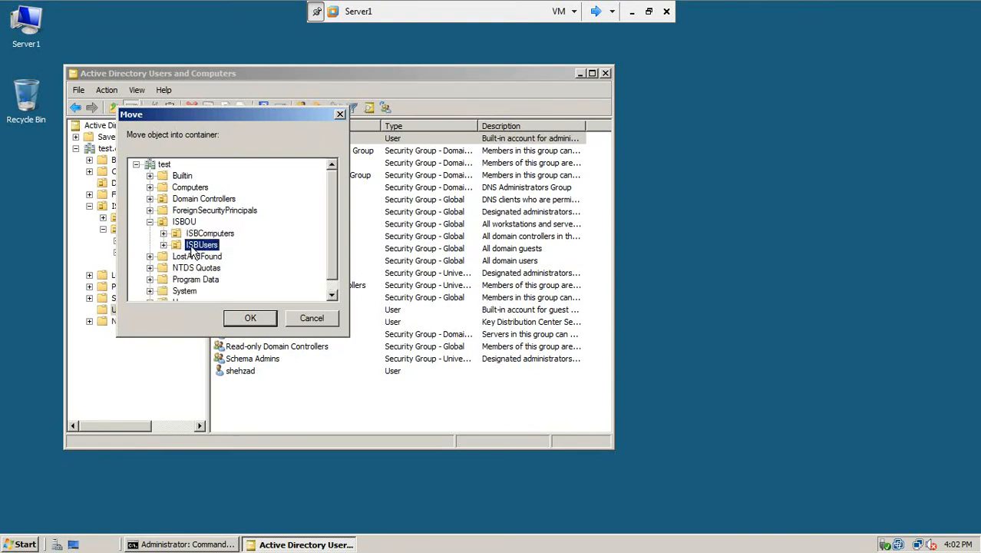
{"action": "left_click", "coordinate": [165, 246]}
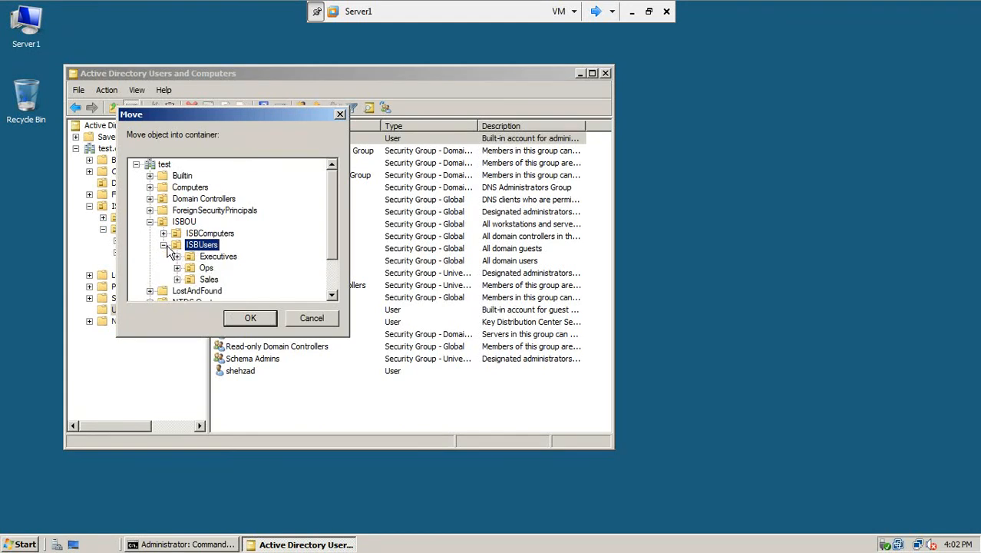
{"action": "left_click", "coordinate": [228, 258]}
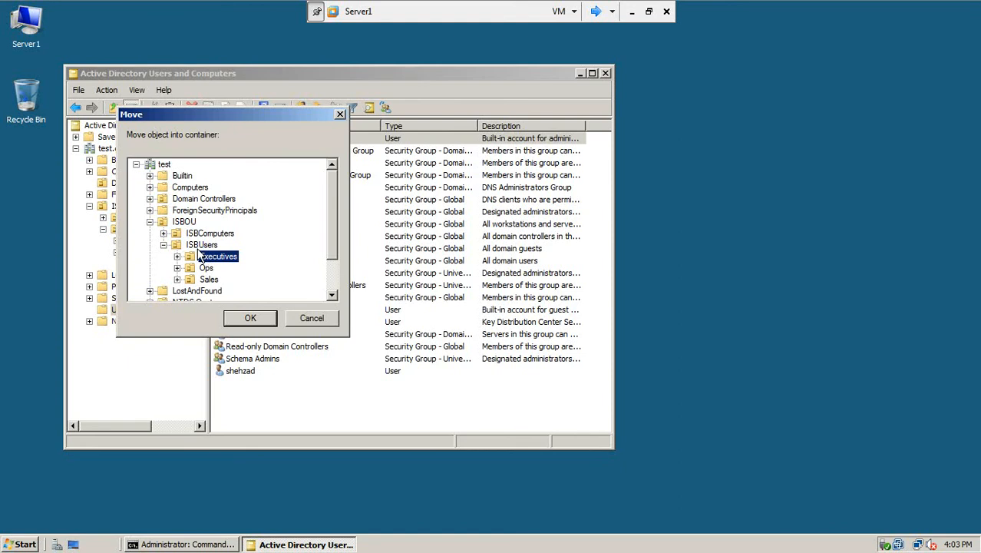
{"action": "left_click", "coordinate": [199, 245]}
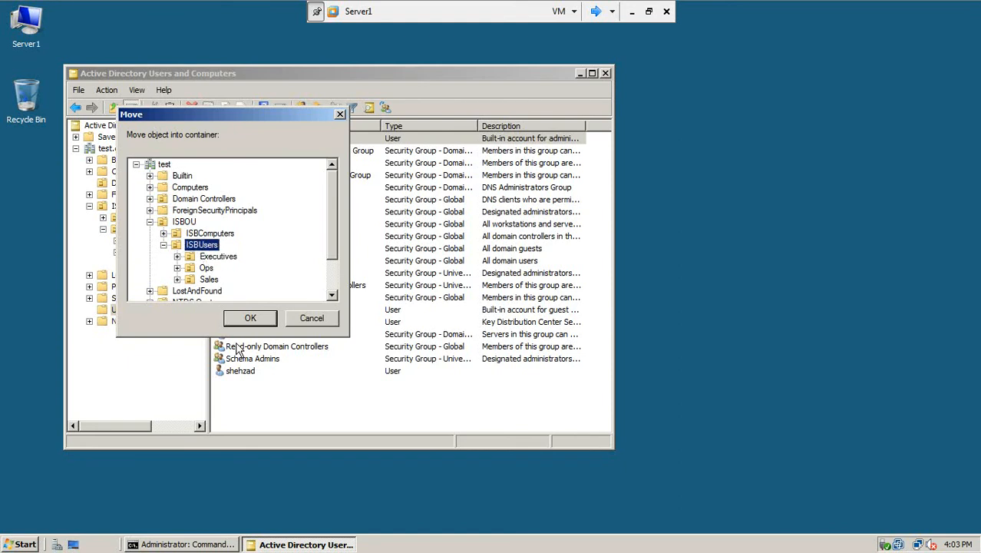
{"action": "left_click", "coordinate": [250, 318]}
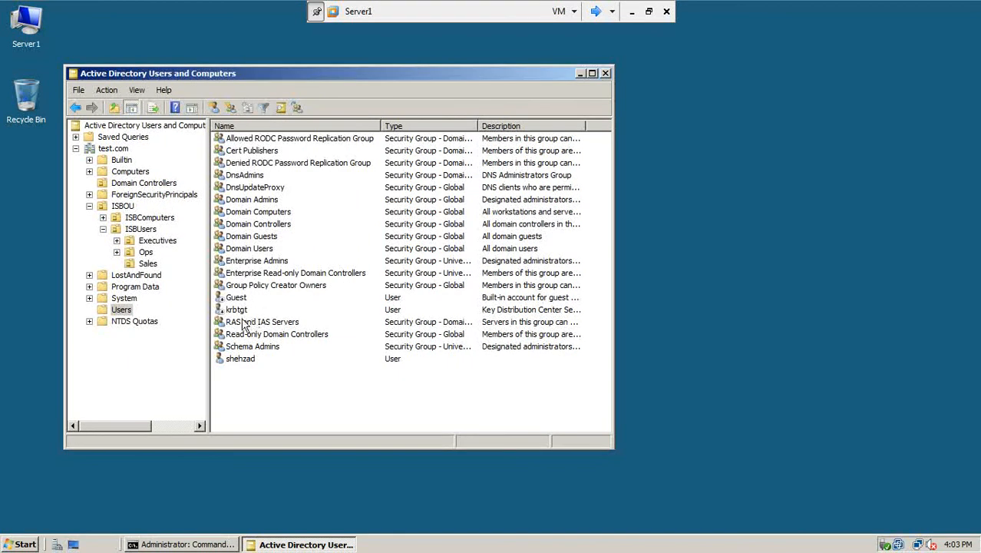
Step: Open ISBUsers and refresh it to show the moved Administrator account
{"action": "left_click", "coordinate": [146, 230]}
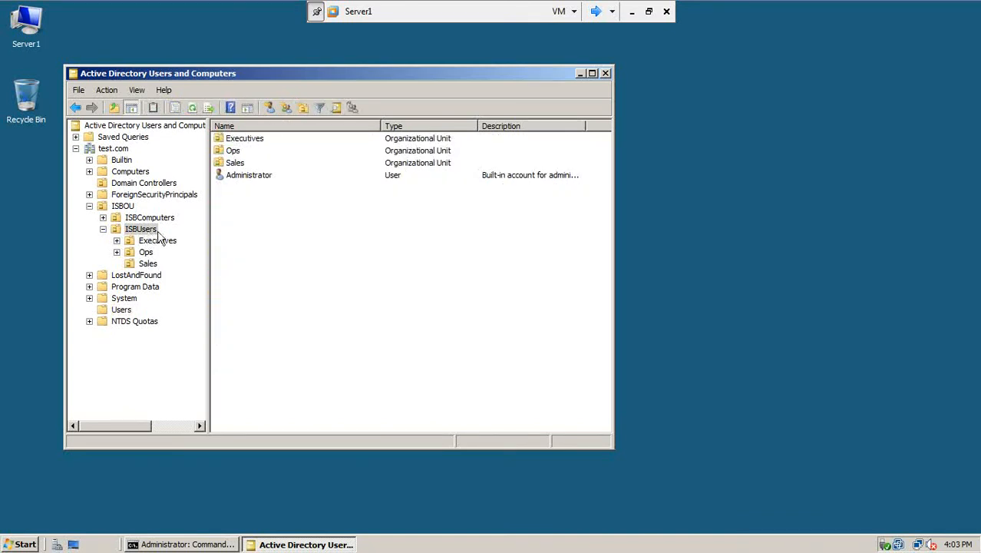
{"action": "left_click", "coordinate": [248, 179]}
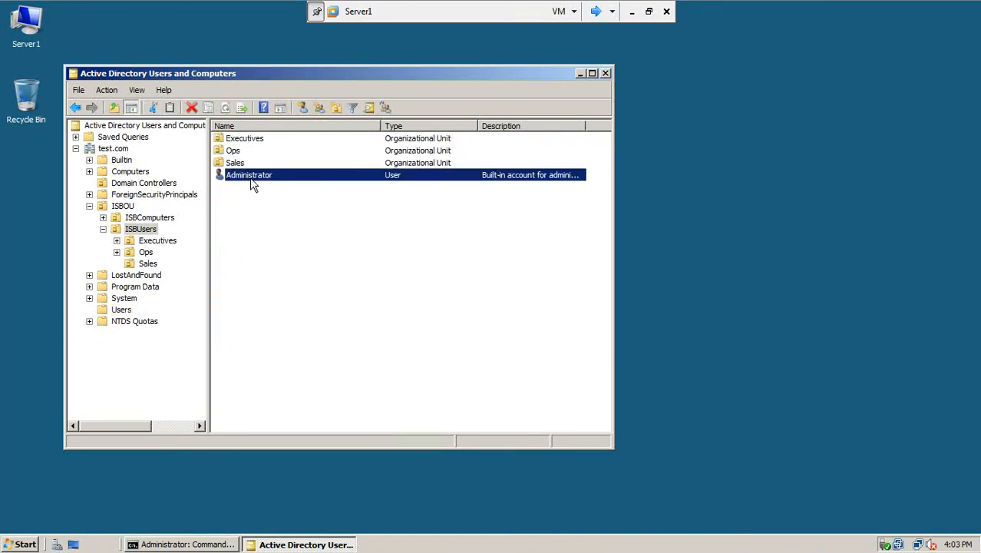
{"action": "left_click", "coordinate": [224, 106]}
Step: Answer n to the logoff prompt, rerun gpupdate /force, and switch to win7-1
{"action": "left_click", "coordinate": [163, 543]}
{"action": "type", "text": "n"}
{"action": "key", "text": "Return"}
{"action": "key", "text": "Up"}
{"action": "key", "text": "Return"}
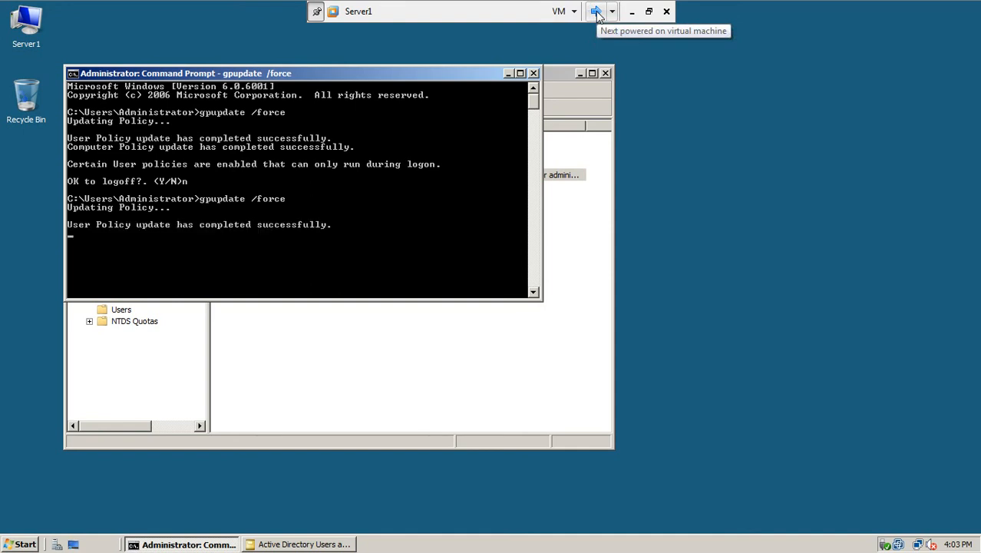
{"action": "left_click", "coordinate": [596, 11]}
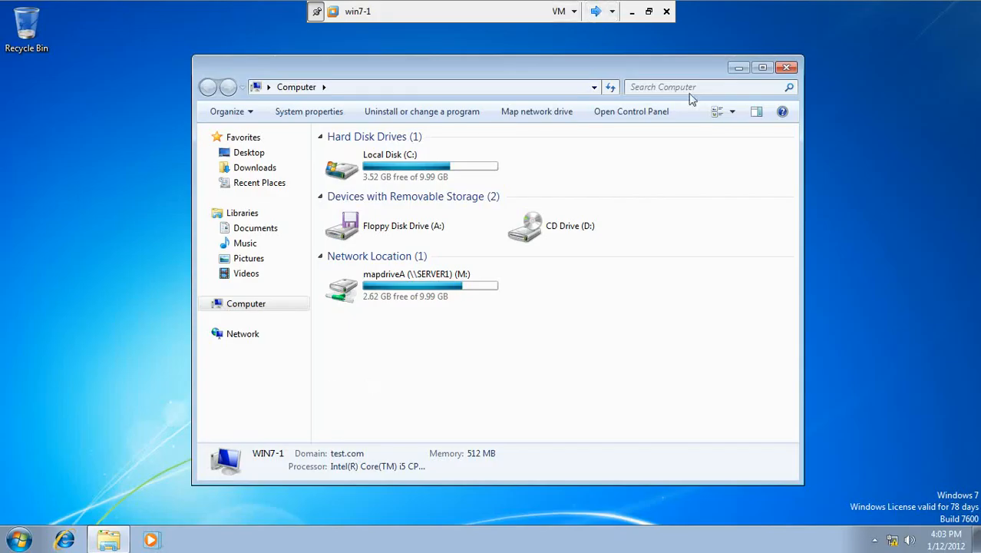
Step: Close the Computer window and log the current domain user off win7-1
{"action": "left_click", "coordinate": [791, 68]}
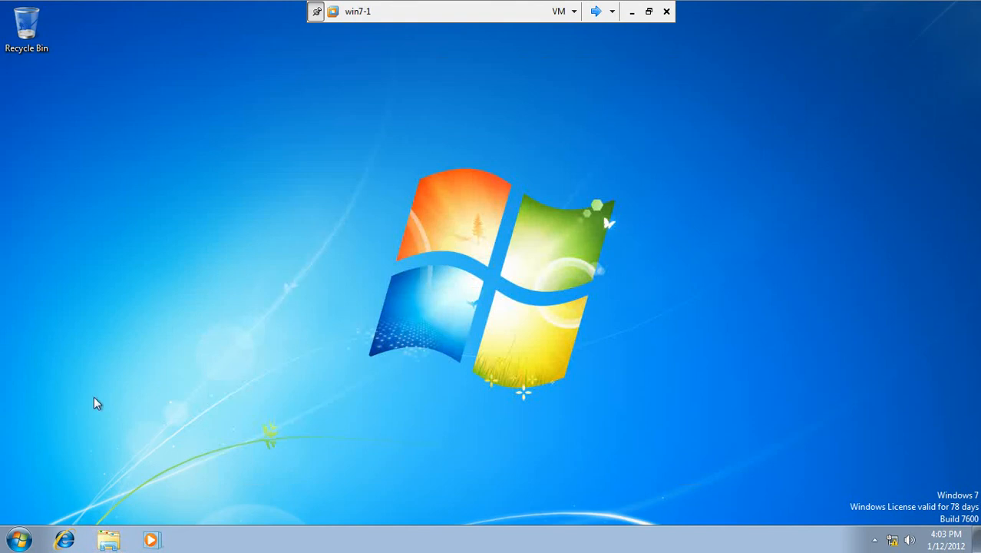
{"action": "left_click", "coordinate": [21, 541]}
{"action": "left_click", "coordinate": [86, 502]}
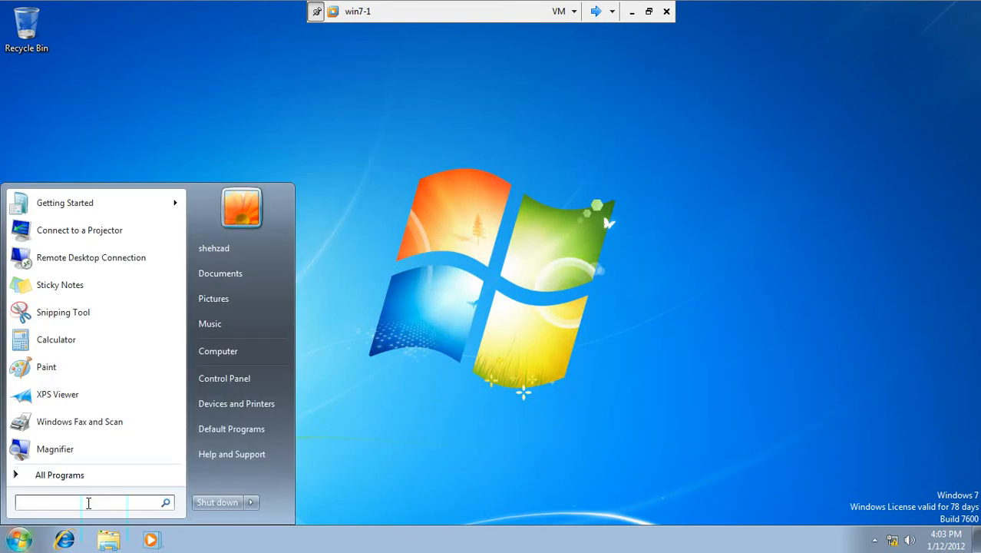
{"action": "left_click", "coordinate": [250, 502]}
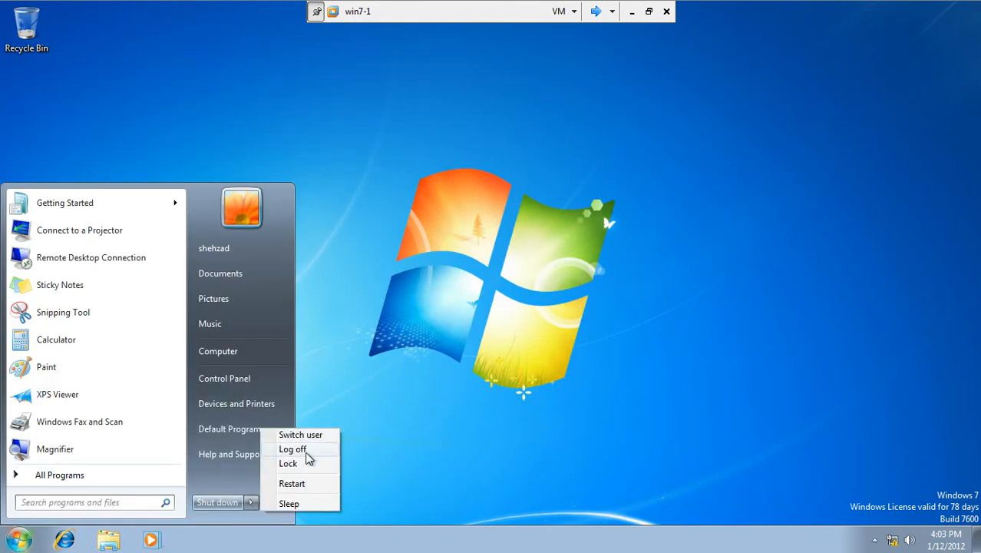
{"action": "left_click", "coordinate": [292, 449]}
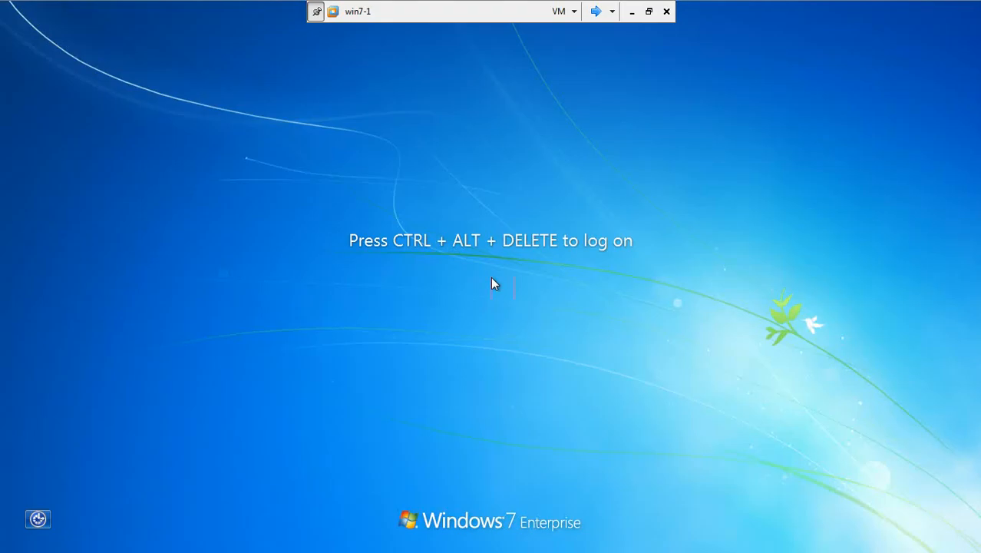
Step: Sign in through Other User as the test.com domain Administrator with its password
{"action": "key", "text": "ctrl+alt+Delete"}
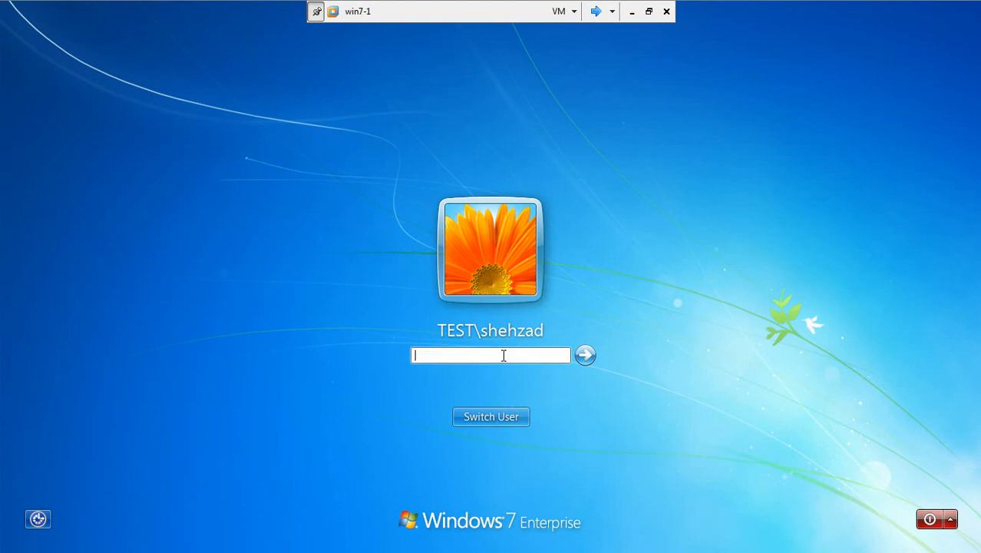
{"action": "left_click", "coordinate": [497, 419]}
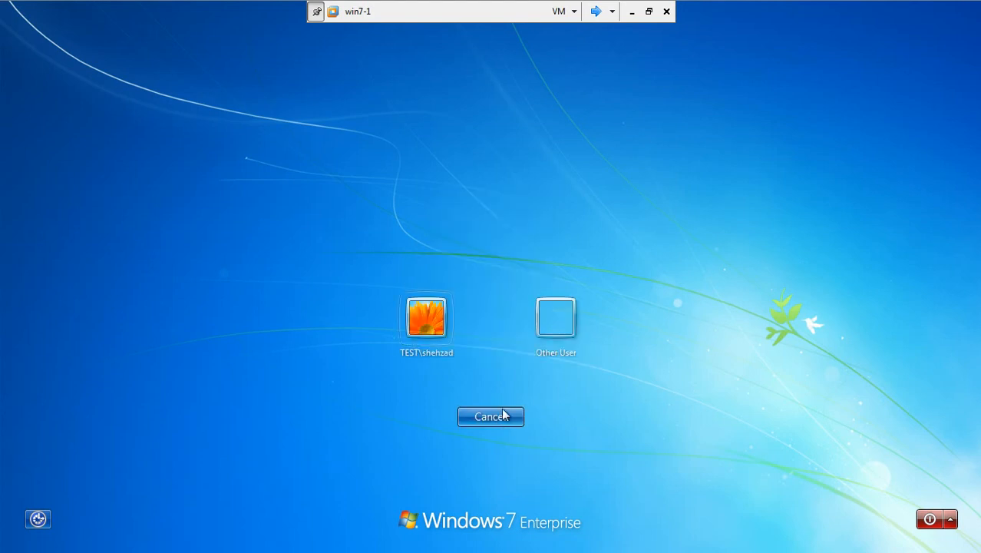
{"action": "left_click", "coordinate": [558, 322]}
{"action": "type", "text": "admi"}
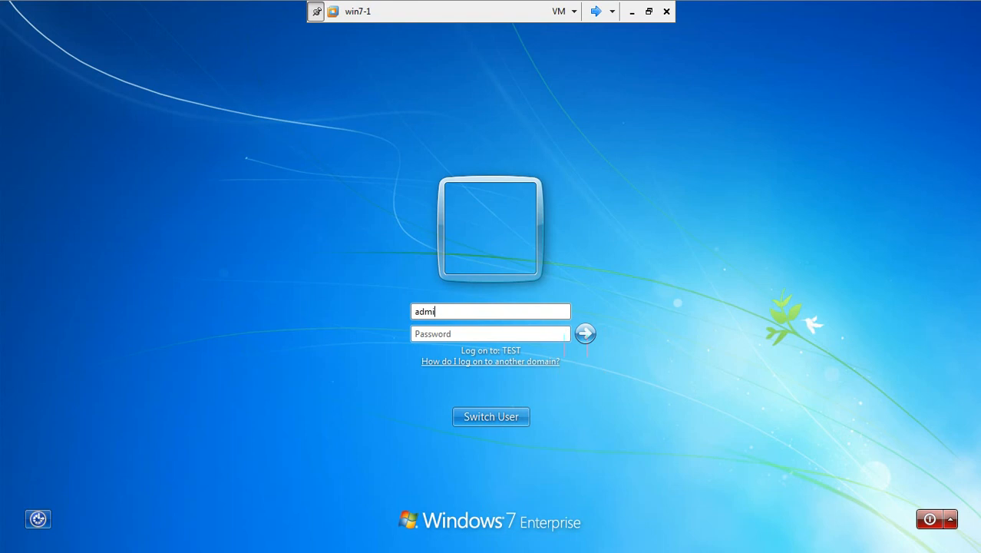
{"action": "type", "text": "nistrator"}
{"action": "key", "text": "Tab"}
{"action": "type", "text": "p"}
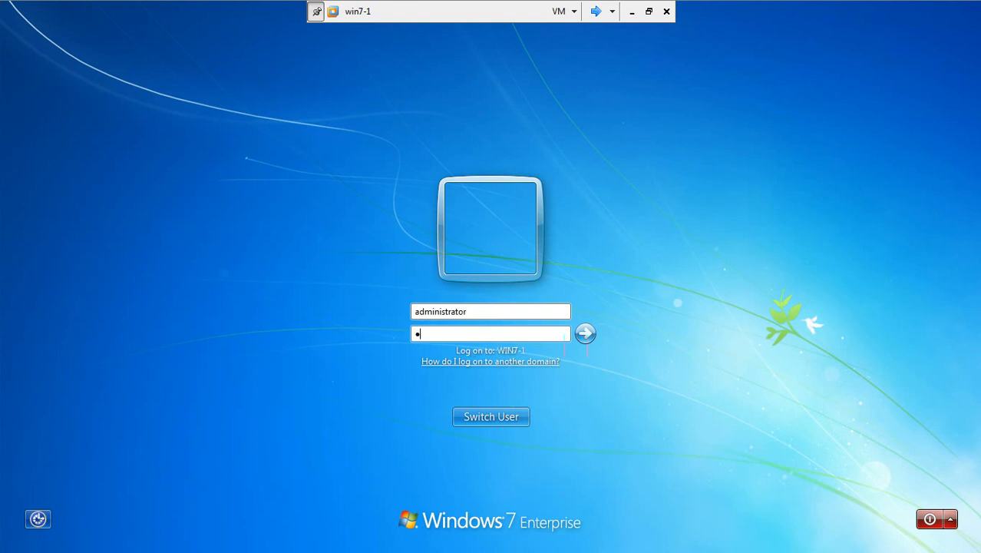
{"action": "key", "text": "BackSpace"}
{"action": "key", "text": "shift+Tab"}
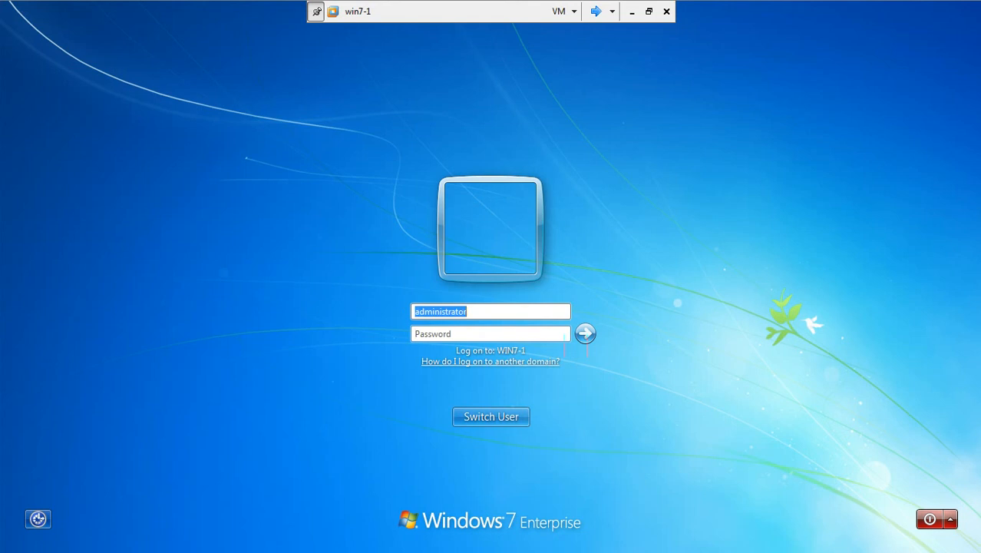
{"action": "left_click", "coordinate": [533, 310]}
{"action": "type", "text": "@tes"}
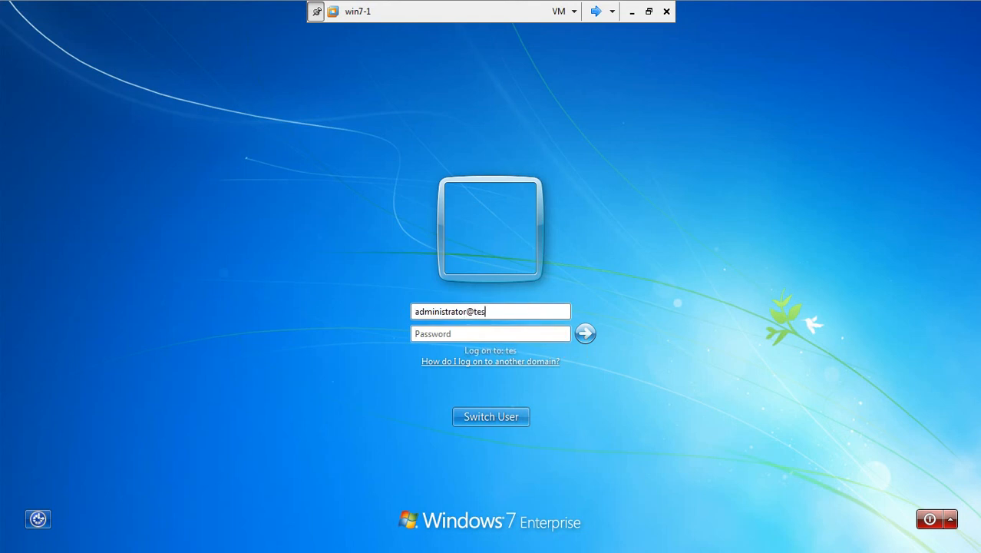
{"action": "type", "text": "t.com"}
{"action": "key", "text": "Tab"}
{"action": "type", "text": "***"}
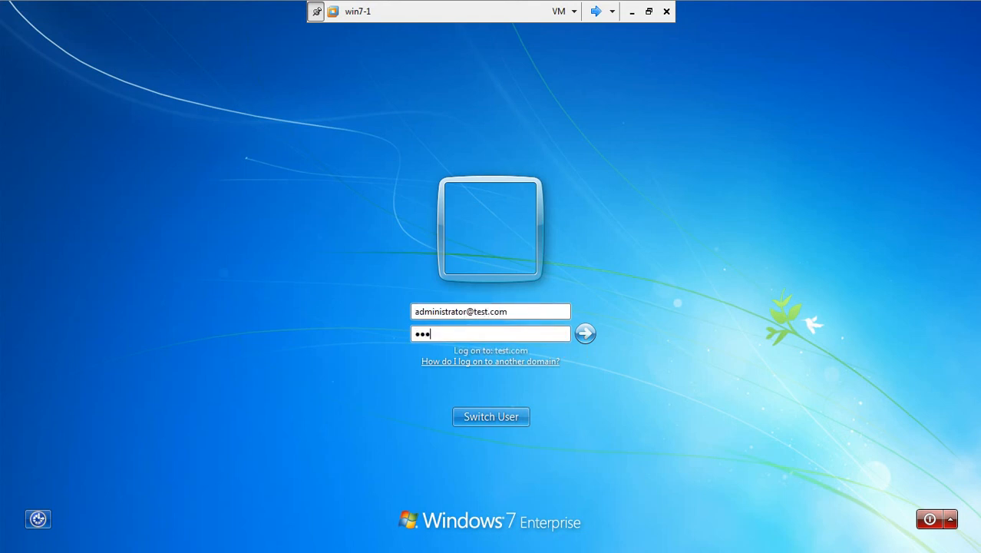
{"action": "key", "text": "Return"}
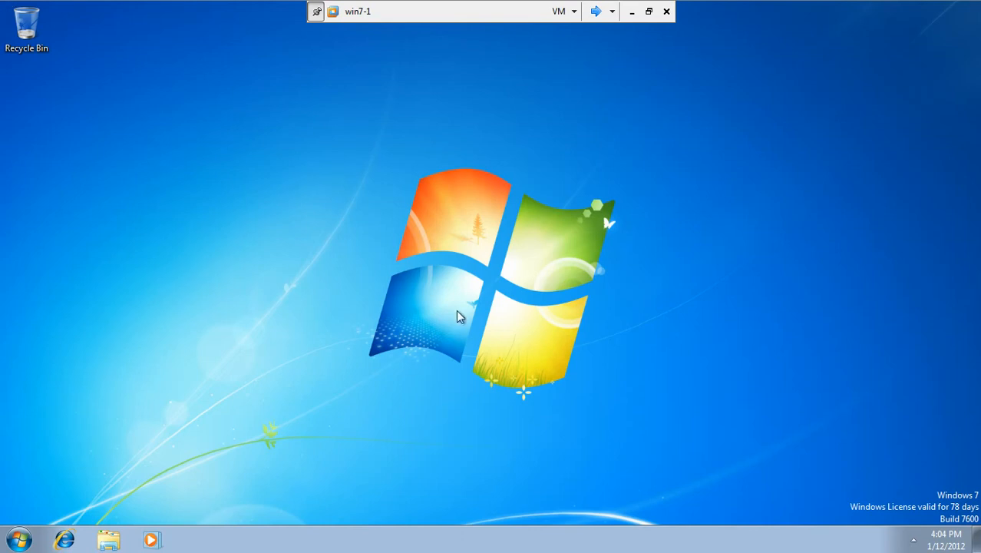
Step: Open Computer to confirm mapdriveA (\\SERVER1) (M:) for Administrator, then return to Server1
{"action": "left_click", "coordinate": [18, 540]}
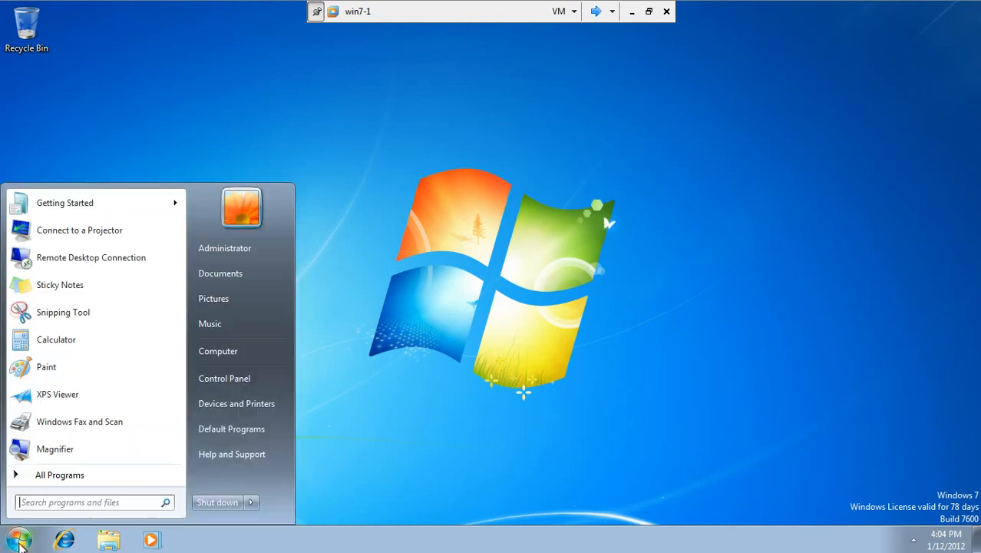
{"action": "left_click", "coordinate": [242, 351]}
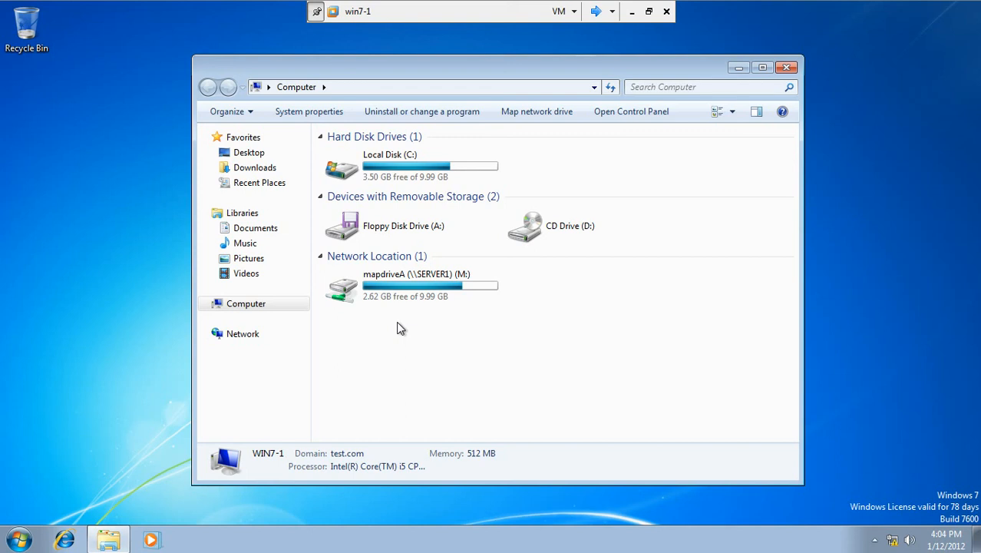
{"action": "left_click", "coordinate": [596, 10]}
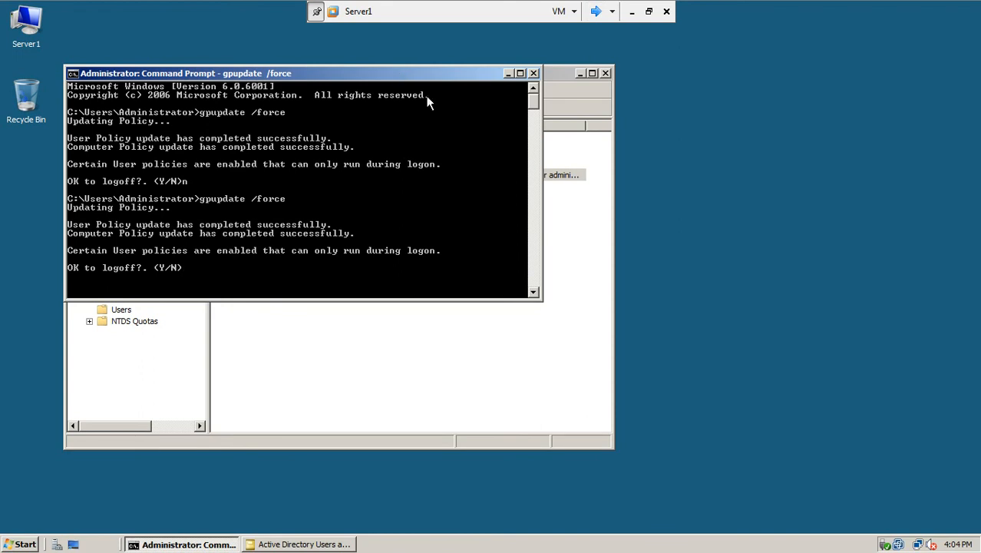
Step: Close the command prompt and launch Group Policy Management
{"action": "left_click", "coordinate": [533, 73]}
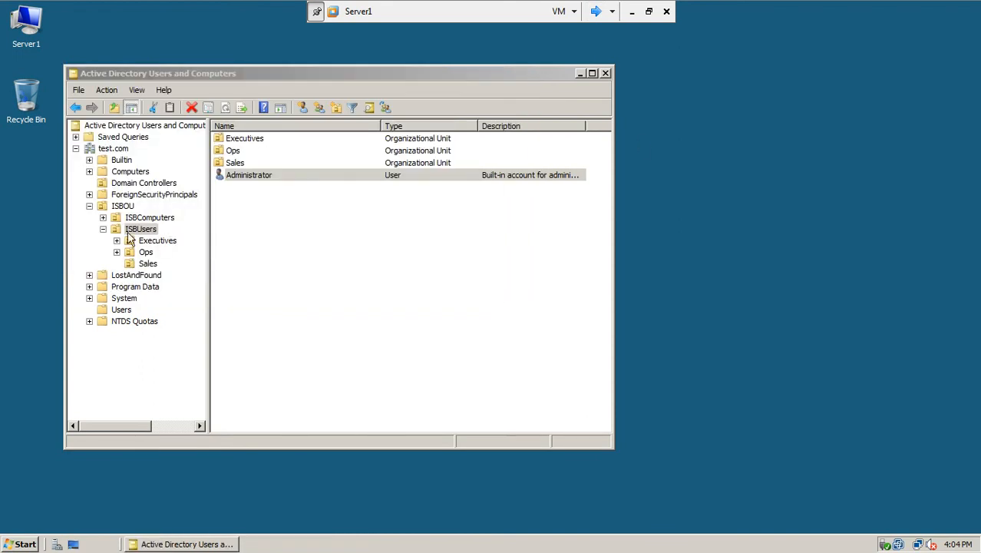
{"action": "left_click", "coordinate": [23, 544]}
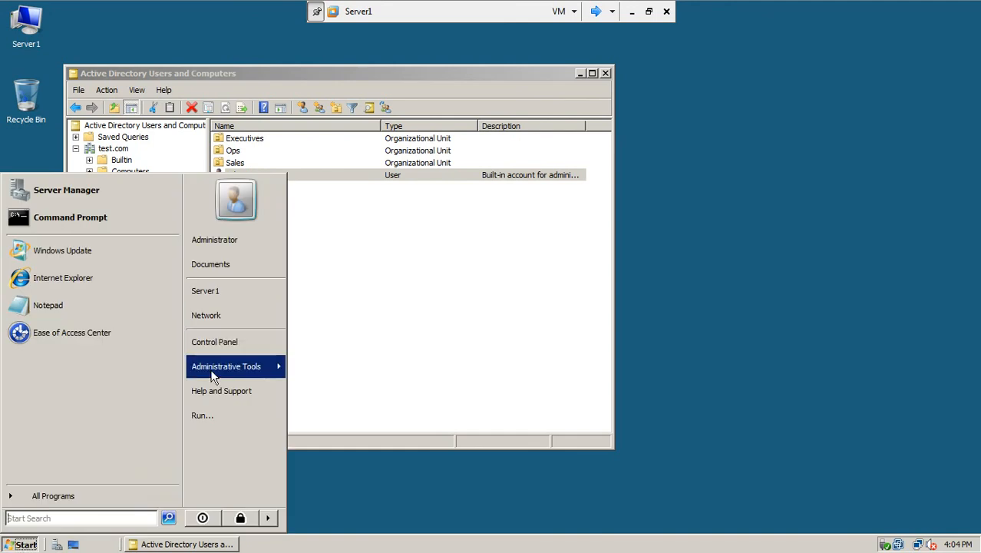
{"action": "mouse_move", "coordinate": [213, 375]}
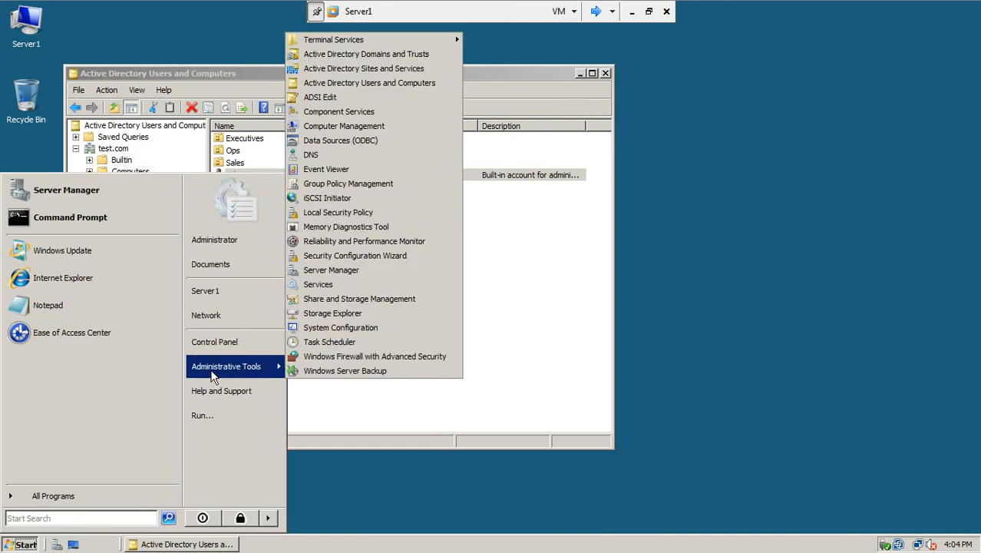
{"action": "left_click", "coordinate": [360, 186]}
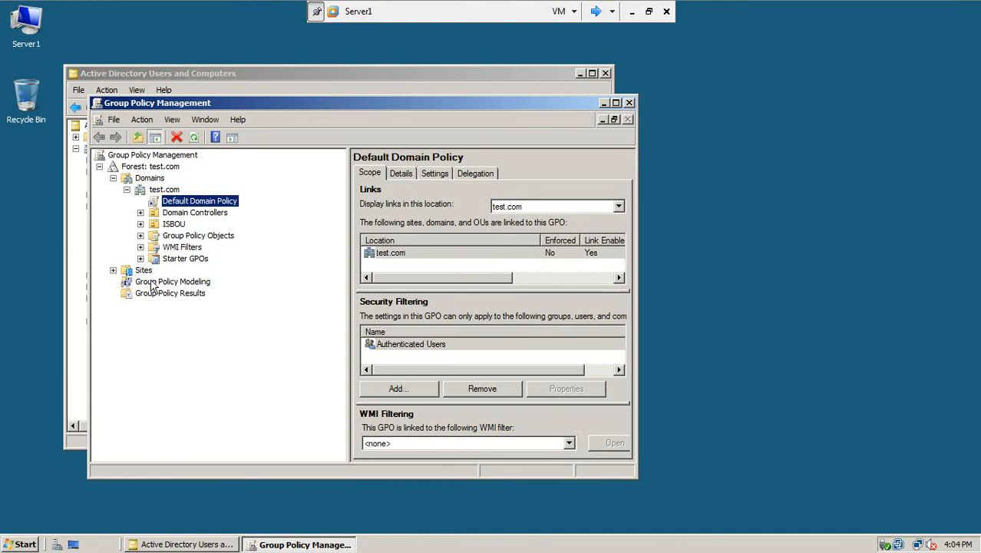
Step: Expand Group Policy Objects and ISBOU, then edit the Default Domain Policy
{"action": "left_click", "coordinate": [179, 236]}
{"action": "left_click", "coordinate": [140, 224]}
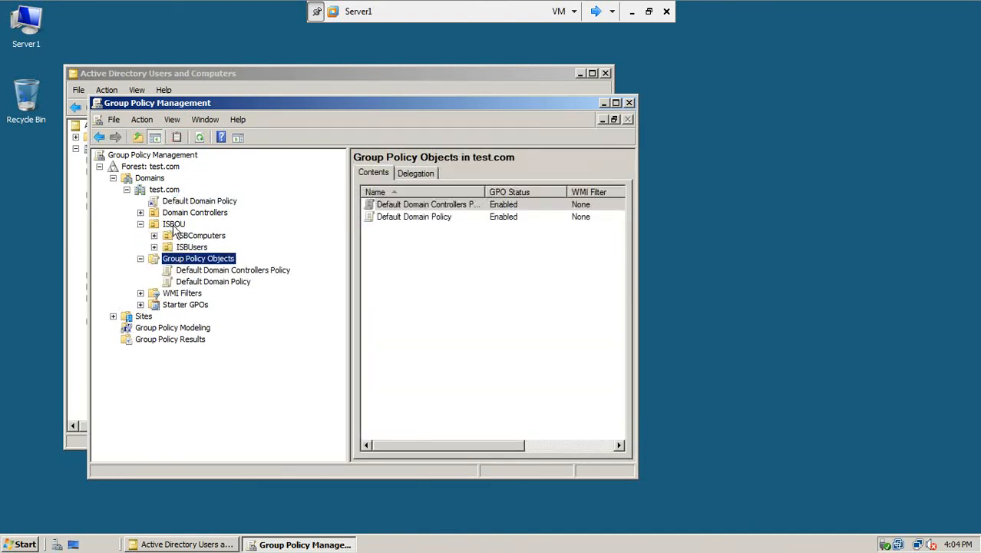
{"action": "left_click", "coordinate": [173, 224]}
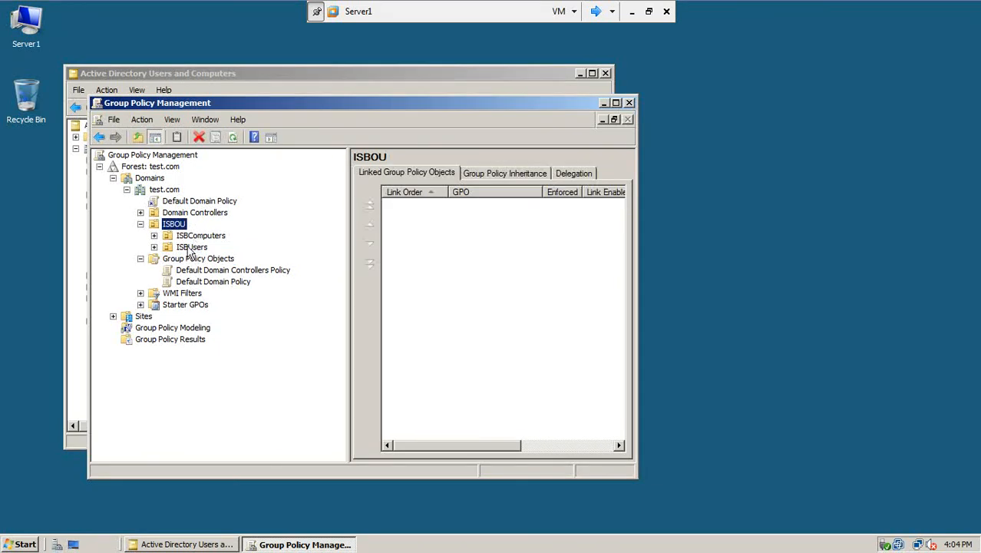
{"action": "left_click", "coordinate": [172, 201]}
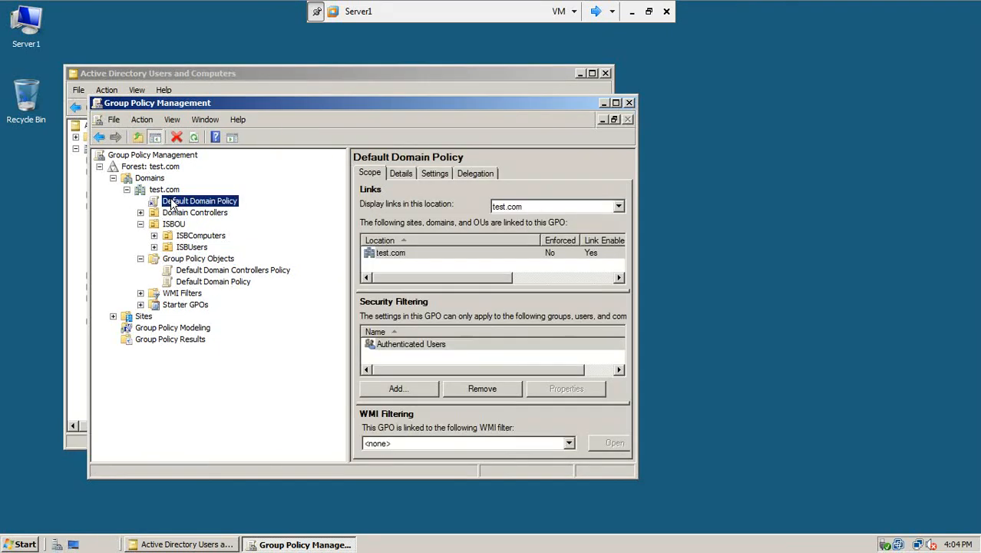
{"action": "right_click", "coordinate": [181, 200]}
{"action": "left_click", "coordinate": [195, 204]}
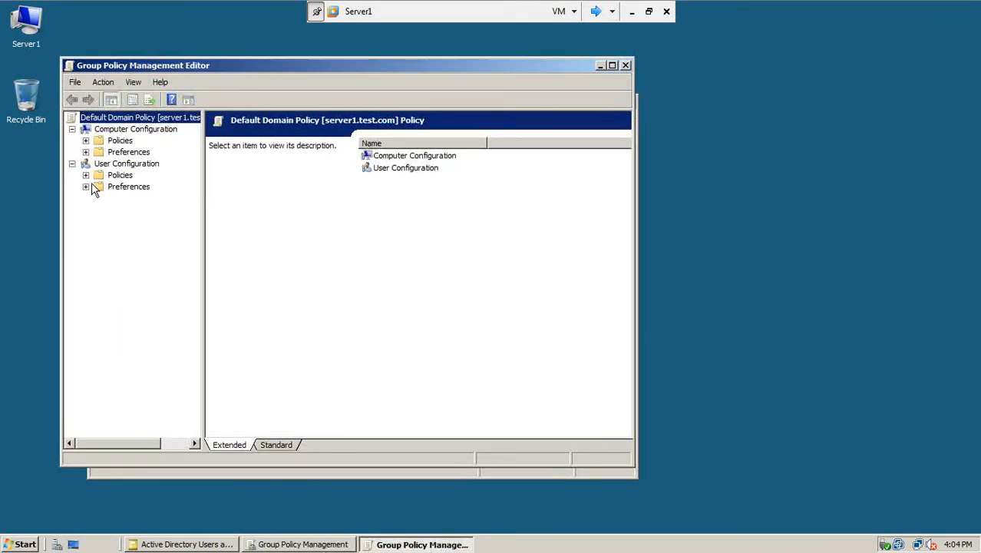
Step: Open Preferences > Windows Settings > Drive Maps to check the M: mapping, cancelling a new mapped drive
{"action": "left_click", "coordinate": [85, 187]}
{"action": "left_click", "coordinate": [99, 198]}
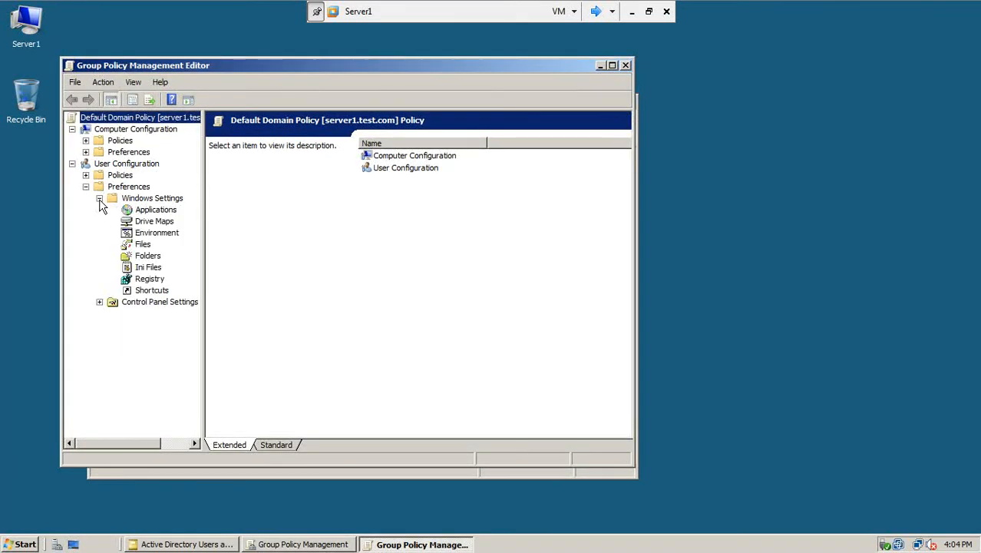
{"action": "left_click", "coordinate": [145, 222]}
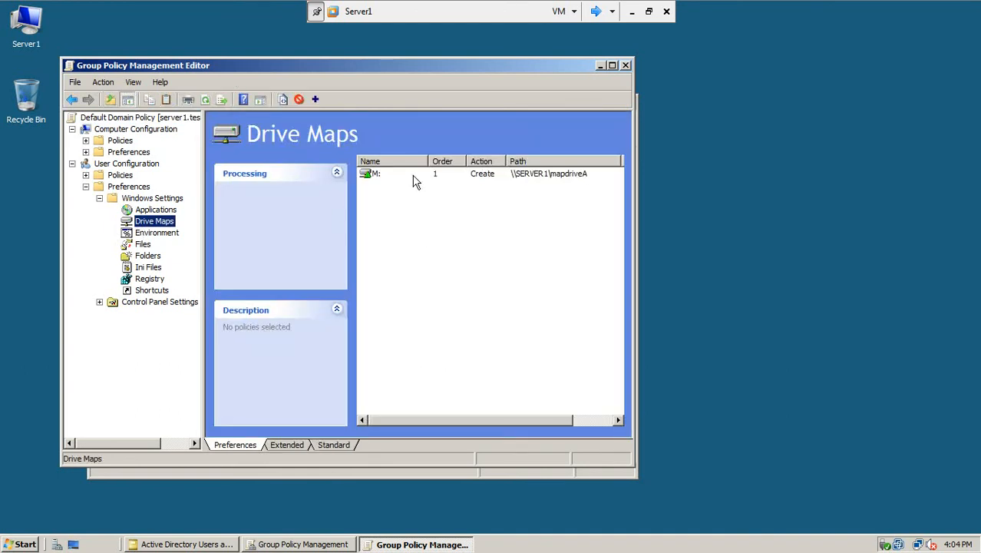
{"action": "right_click", "coordinate": [387, 201]}
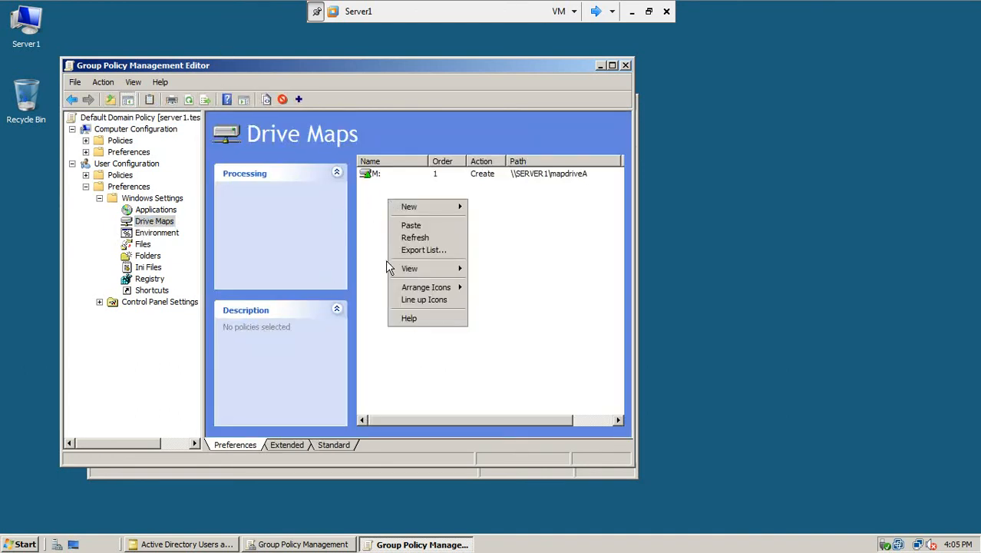
{"action": "mouse_move", "coordinate": [430, 207]}
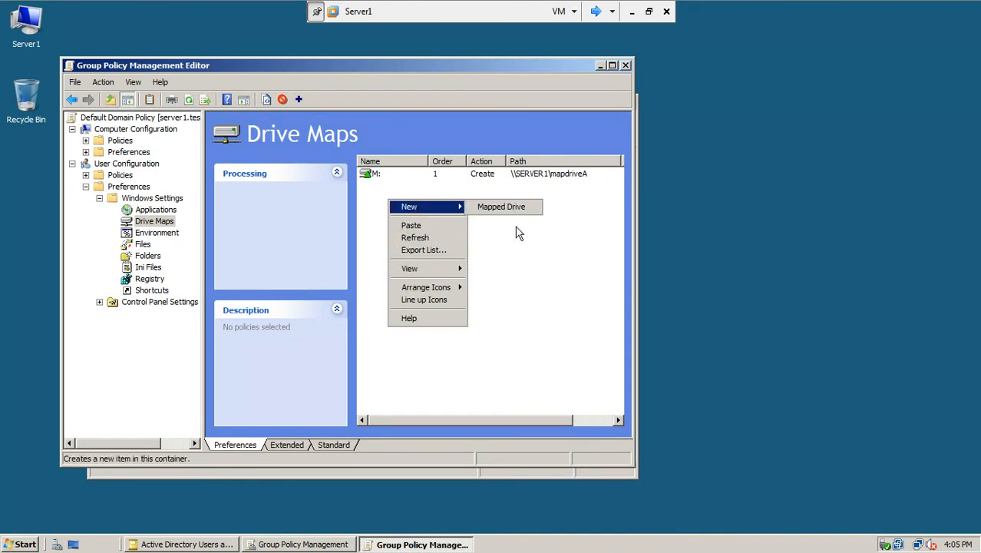
{"action": "left_click", "coordinate": [524, 211]}
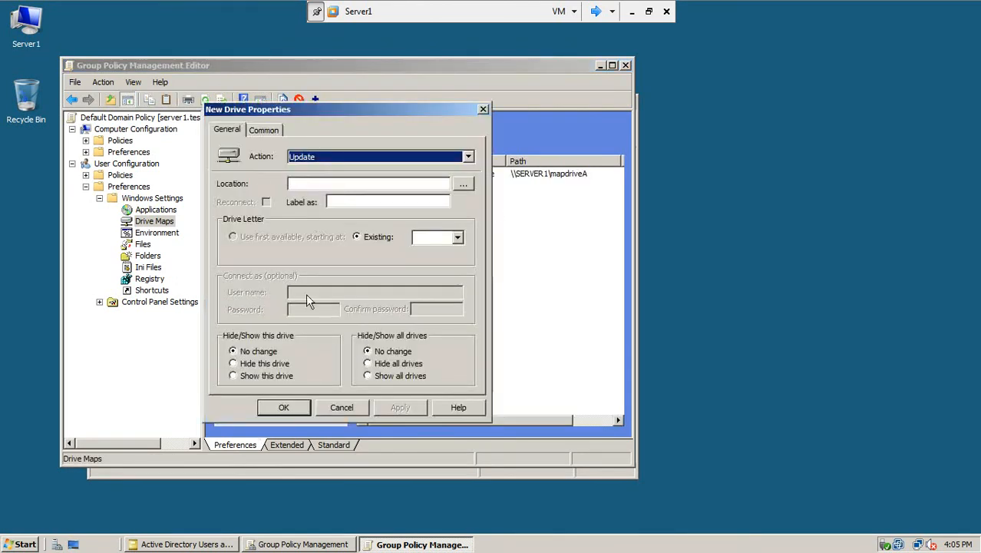
{"action": "left_click", "coordinate": [334, 408]}
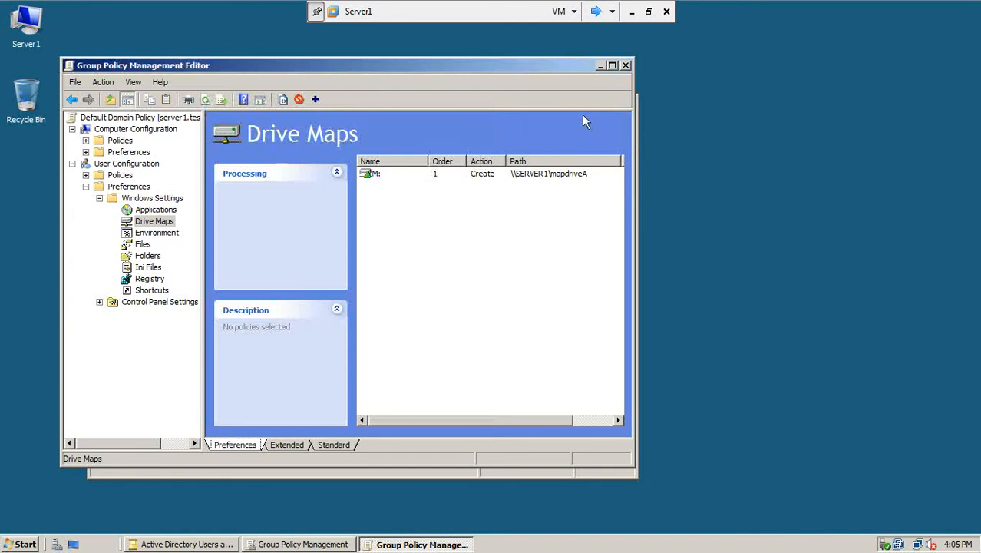
Step: Close the policy editor, Group Policy Management and Active Directory Users and Computers
{"action": "left_click", "coordinate": [625, 66]}
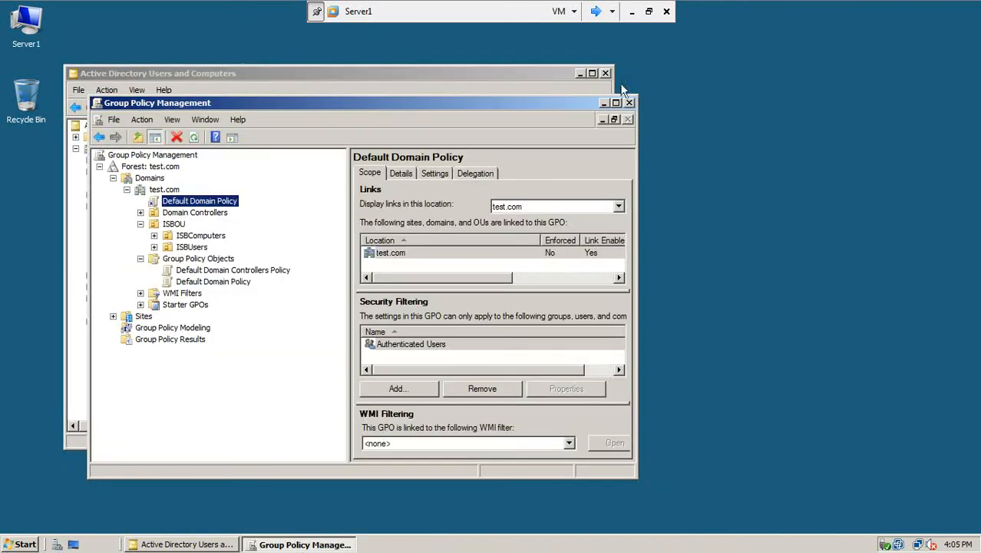
{"action": "left_click", "coordinate": [619, 80]}
{"action": "left_click", "coordinate": [604, 74]}
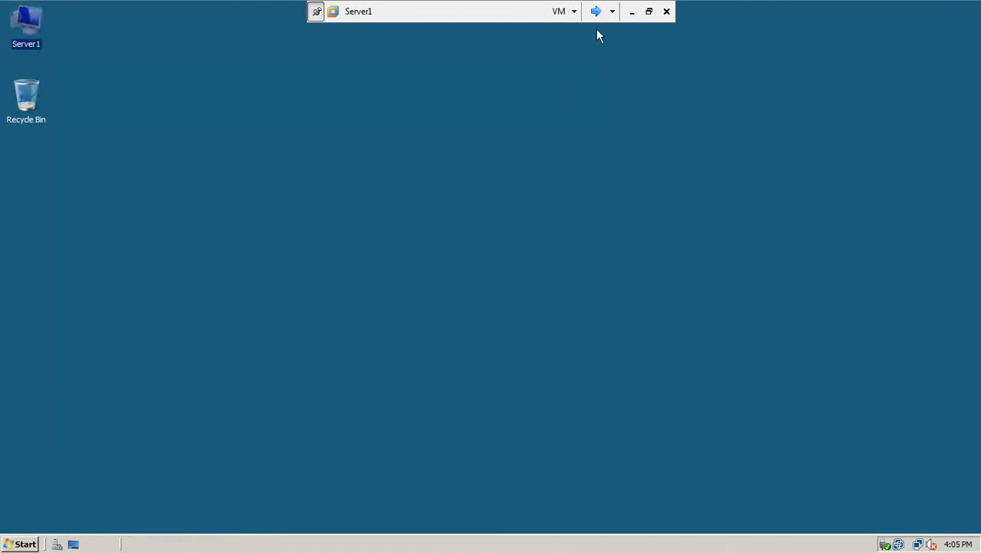
Step: Close Computer and shut down win7-1, then leave full screen and select the Server1 tab
{"action": "left_click", "coordinate": [595, 11]}
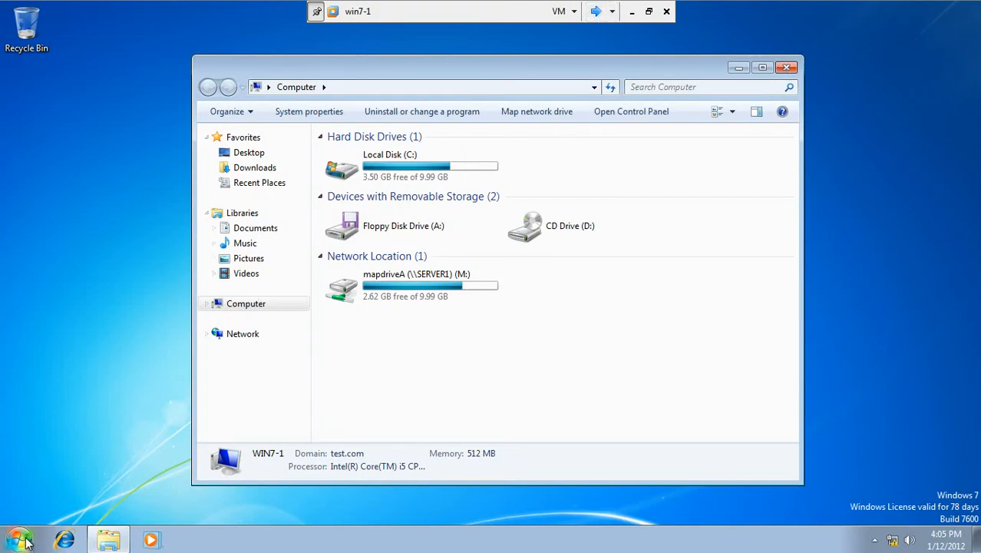
{"action": "left_click", "coordinate": [785, 67]}
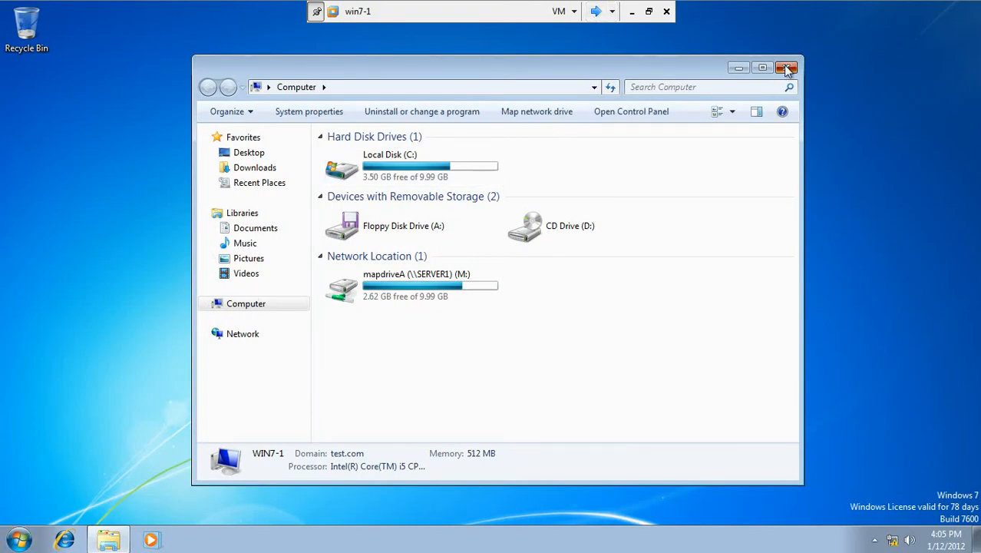
{"action": "left_click", "coordinate": [20, 539]}
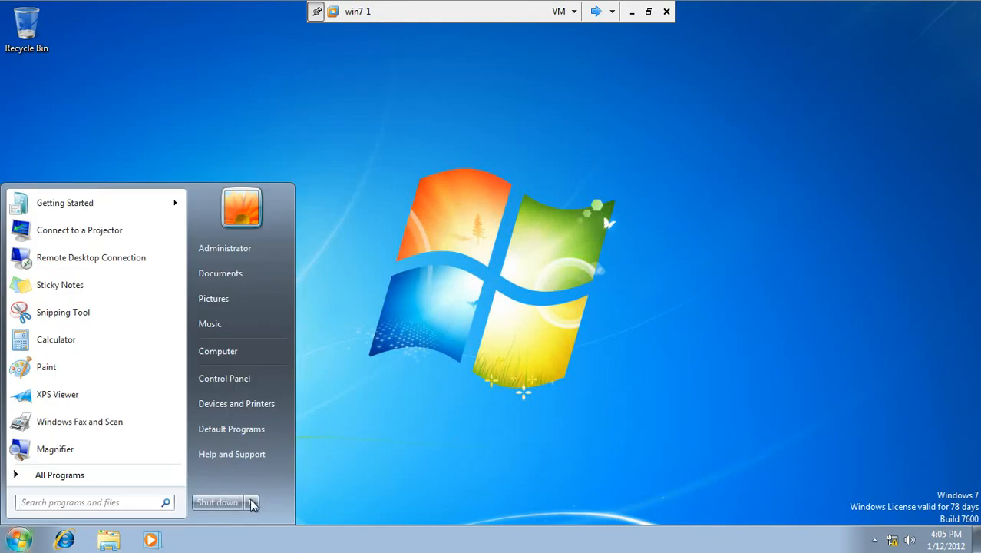
{"action": "left_click", "coordinate": [225, 502]}
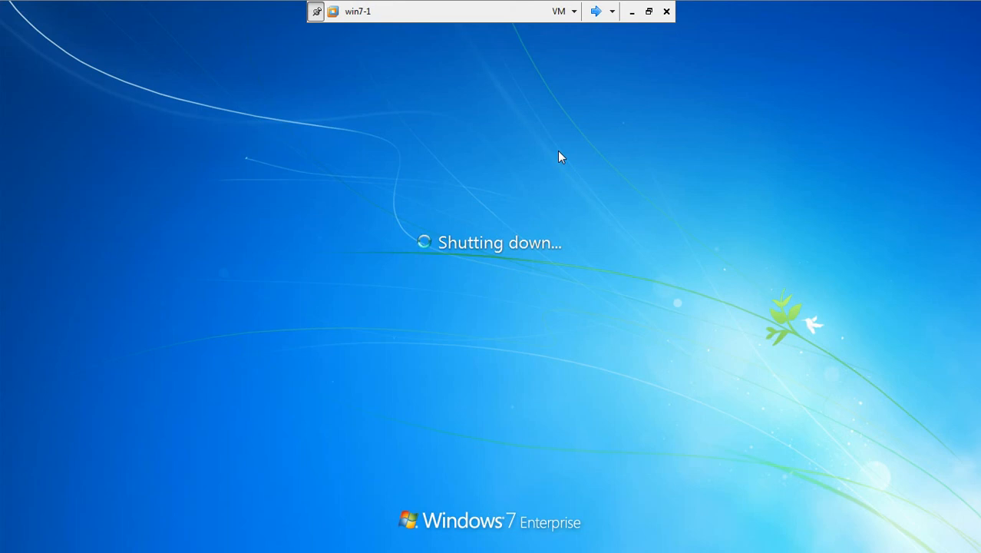
{"action": "left_click", "coordinate": [649, 11]}
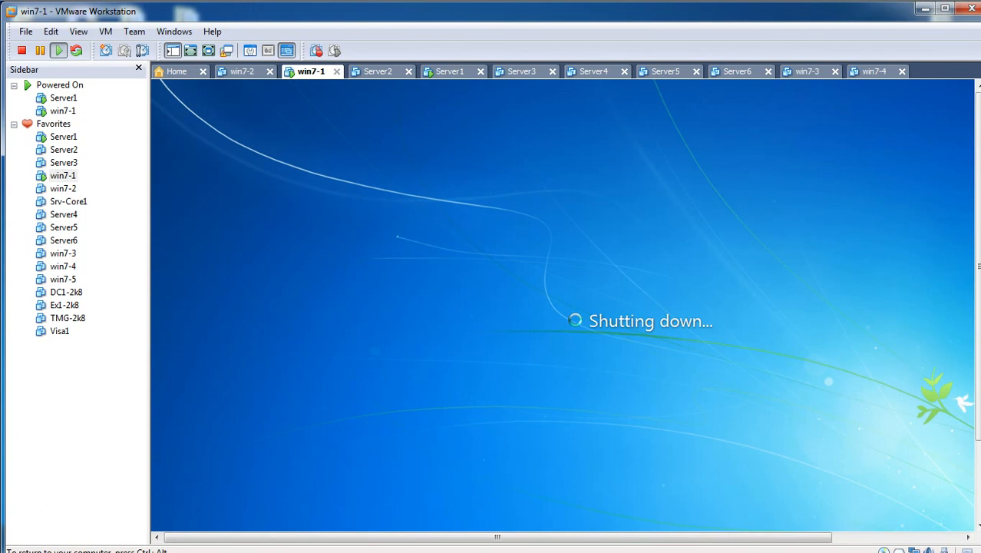
{"action": "left_click", "coordinate": [451, 74]}
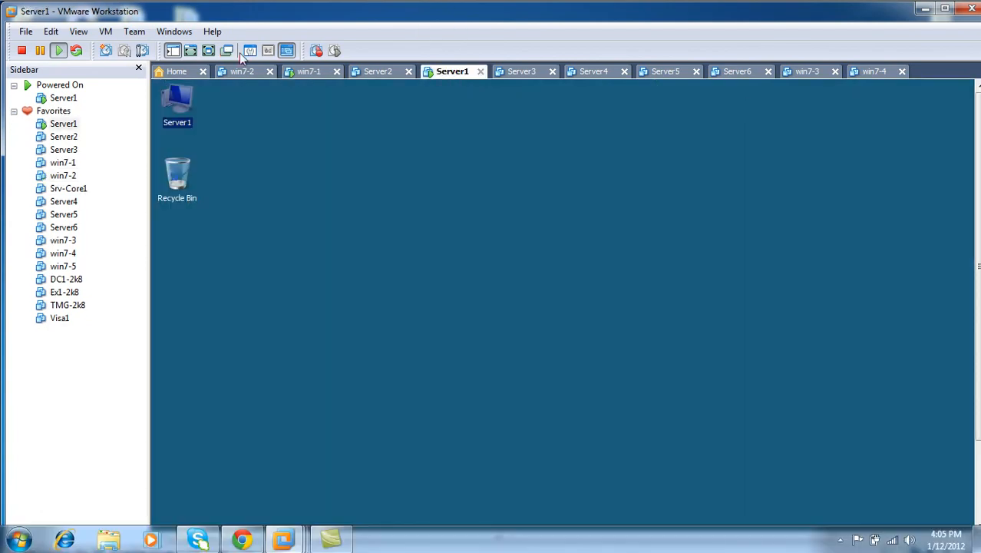
Step: Shut down Server1 with reason Hardware: Installation (Planned), then exit full screen and maximize VMware
{"action": "left_click", "coordinate": [205, 52]}
{"action": "left_click", "coordinate": [21, 543]}
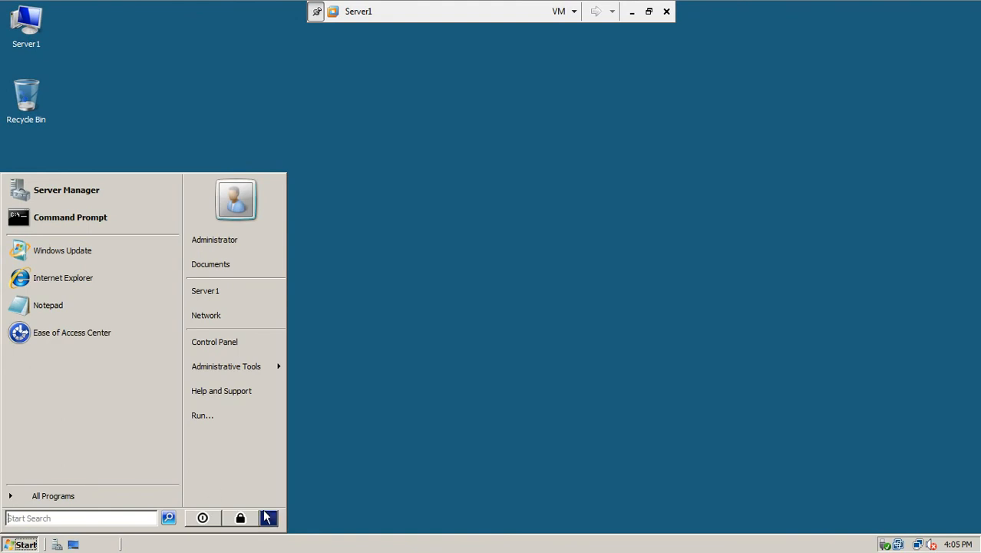
{"action": "left_click", "coordinate": [267, 518]}
{"action": "left_click", "coordinate": [296, 518]}
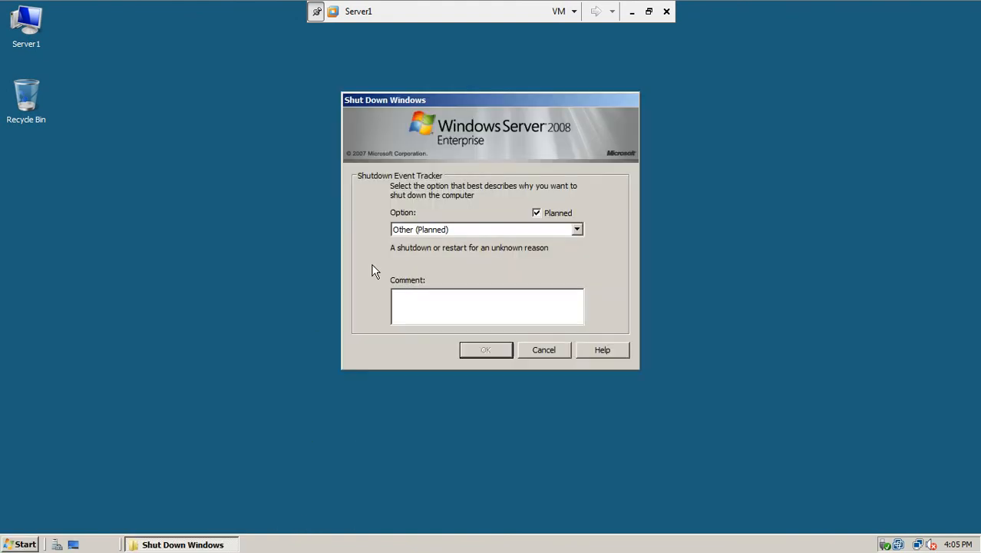
{"action": "left_click", "coordinate": [479, 230]}
{"action": "left_click", "coordinate": [475, 262]}
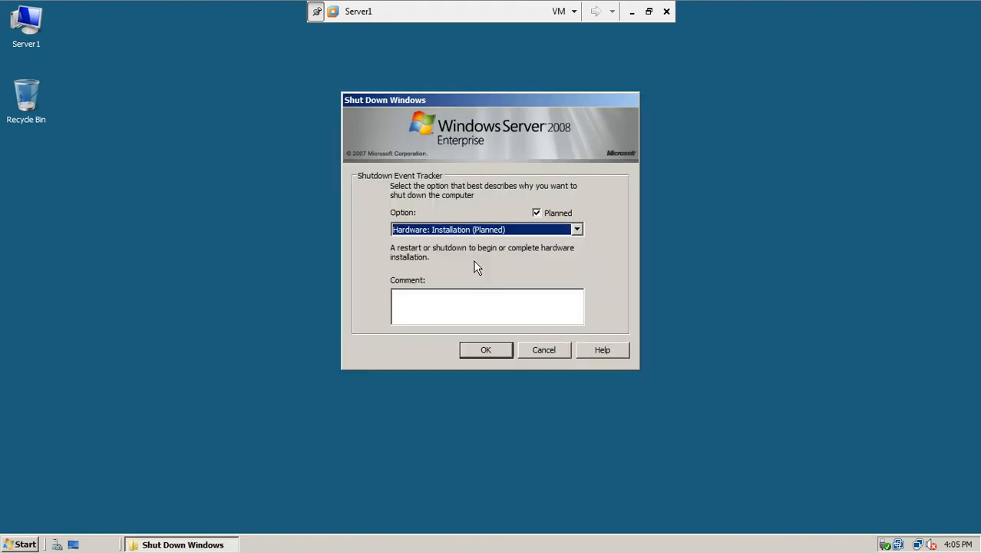
{"action": "left_click", "coordinate": [482, 350]}
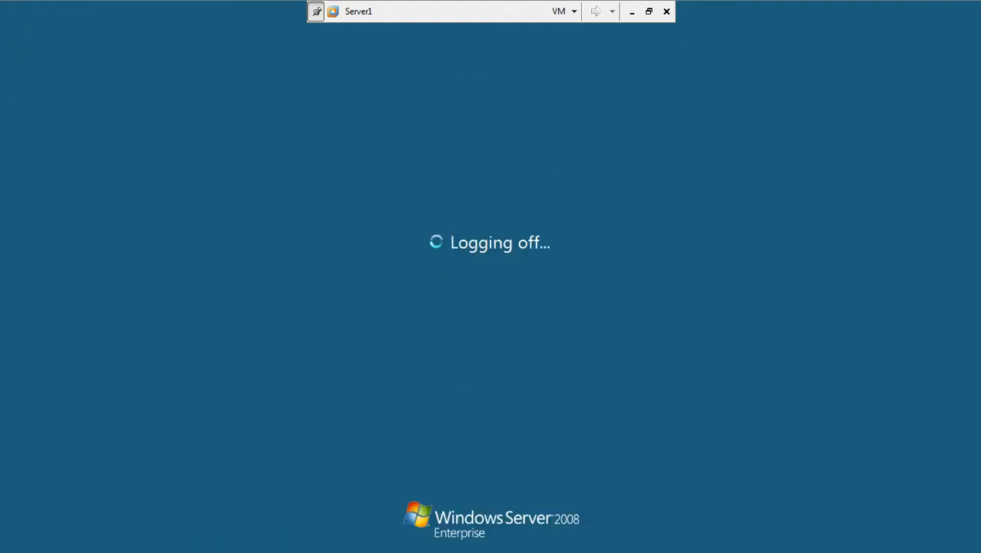
{"action": "left_click", "coordinate": [649, 11]}
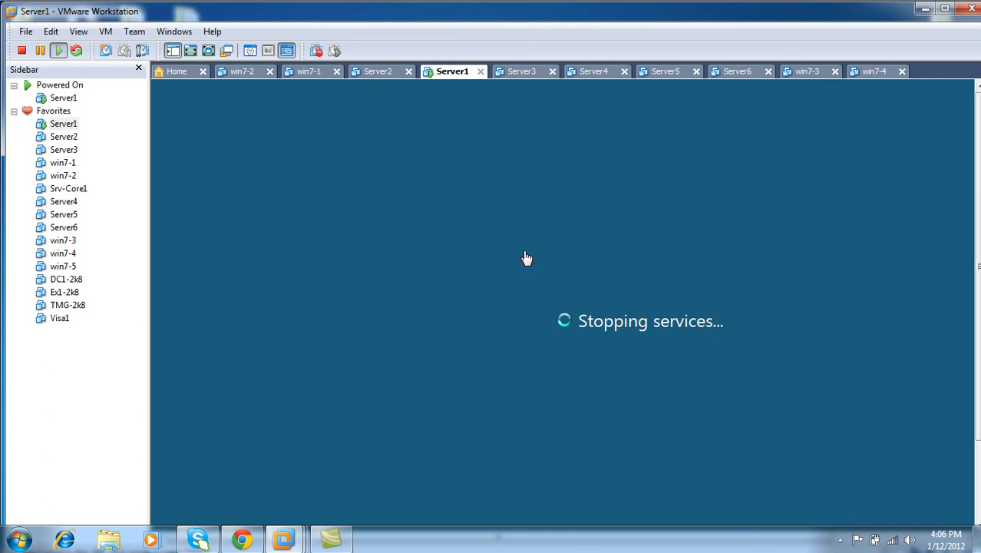
{"action": "double_click", "coordinate": [626, 19]}
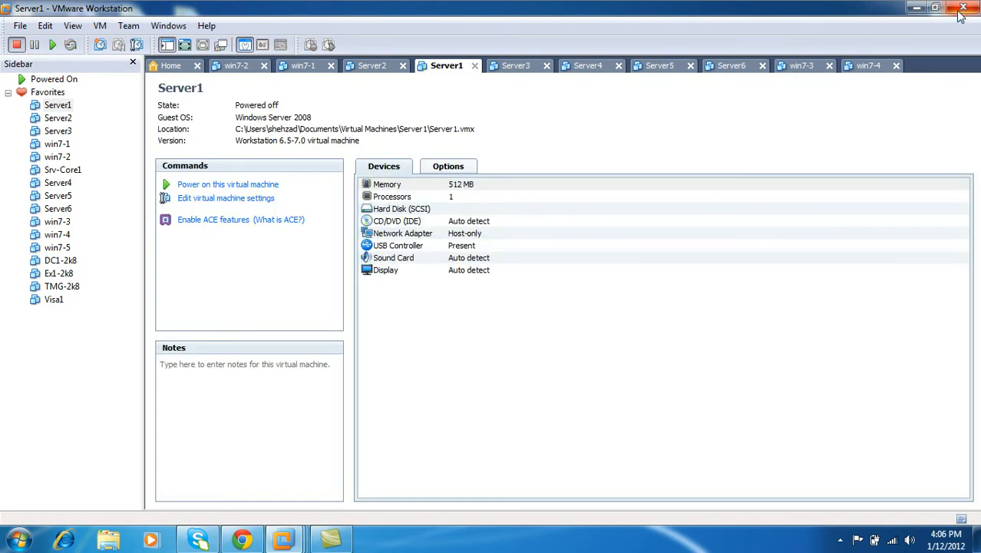
Step: Close VMware Workstation and refresh the Windows 7 host desktop twice
{"action": "left_click", "coordinate": [960, 9]}
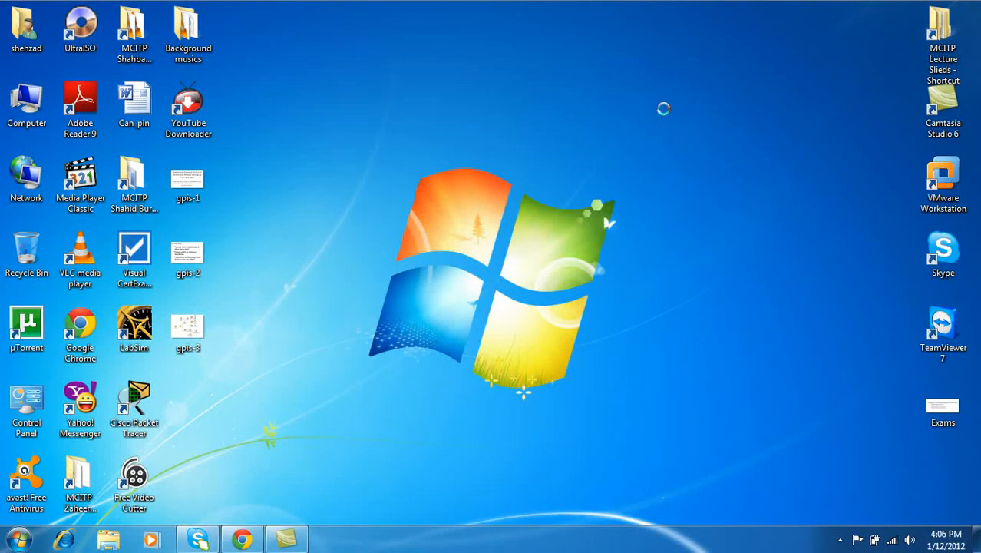
{"action": "right_click", "coordinate": [663, 108]}
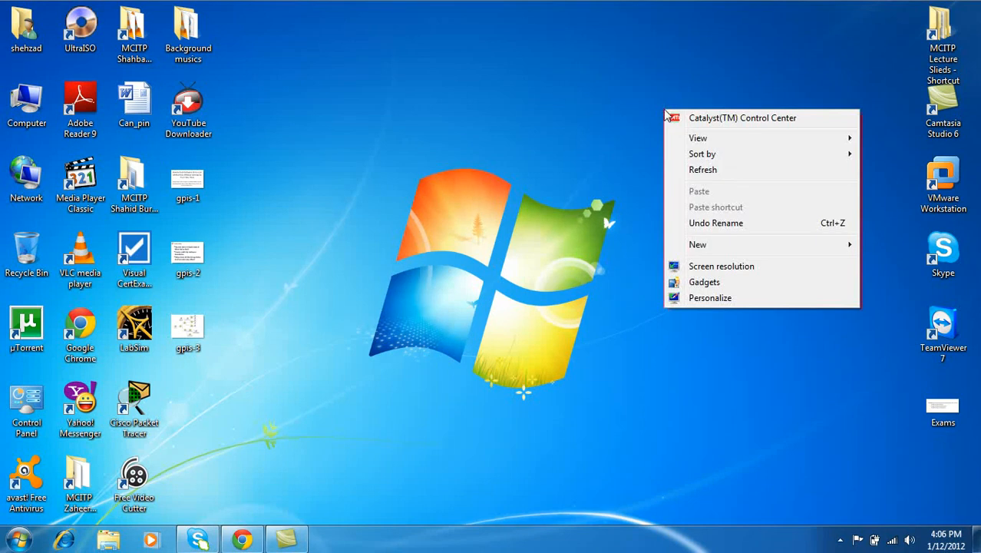
{"action": "left_click", "coordinate": [683, 169]}
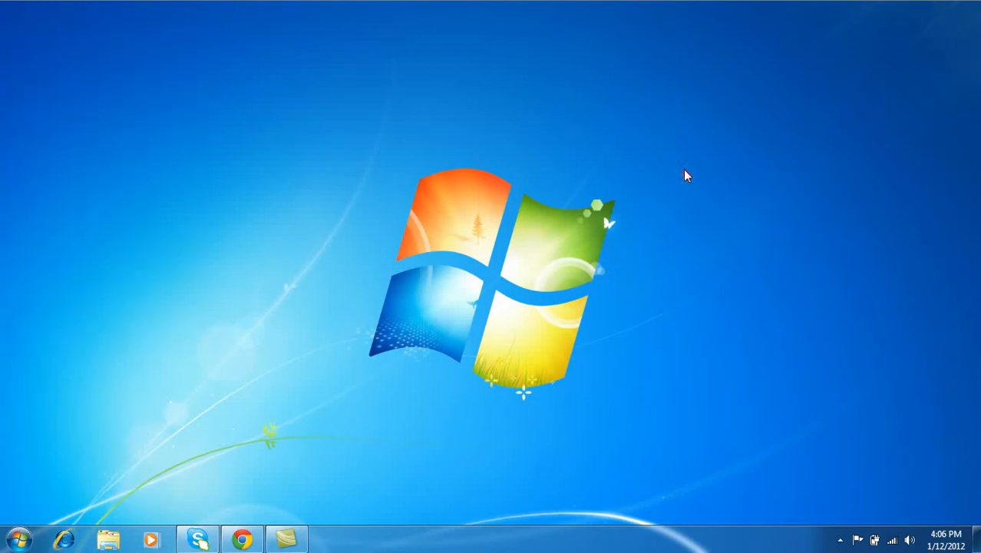
{"action": "right_click", "coordinate": [685, 175]}
{"action": "left_click", "coordinate": [713, 234]}
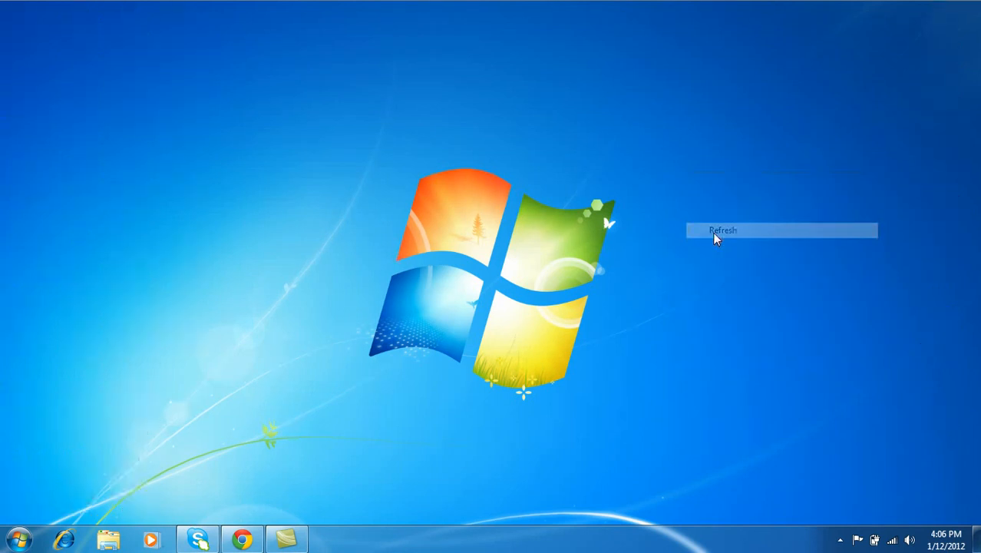